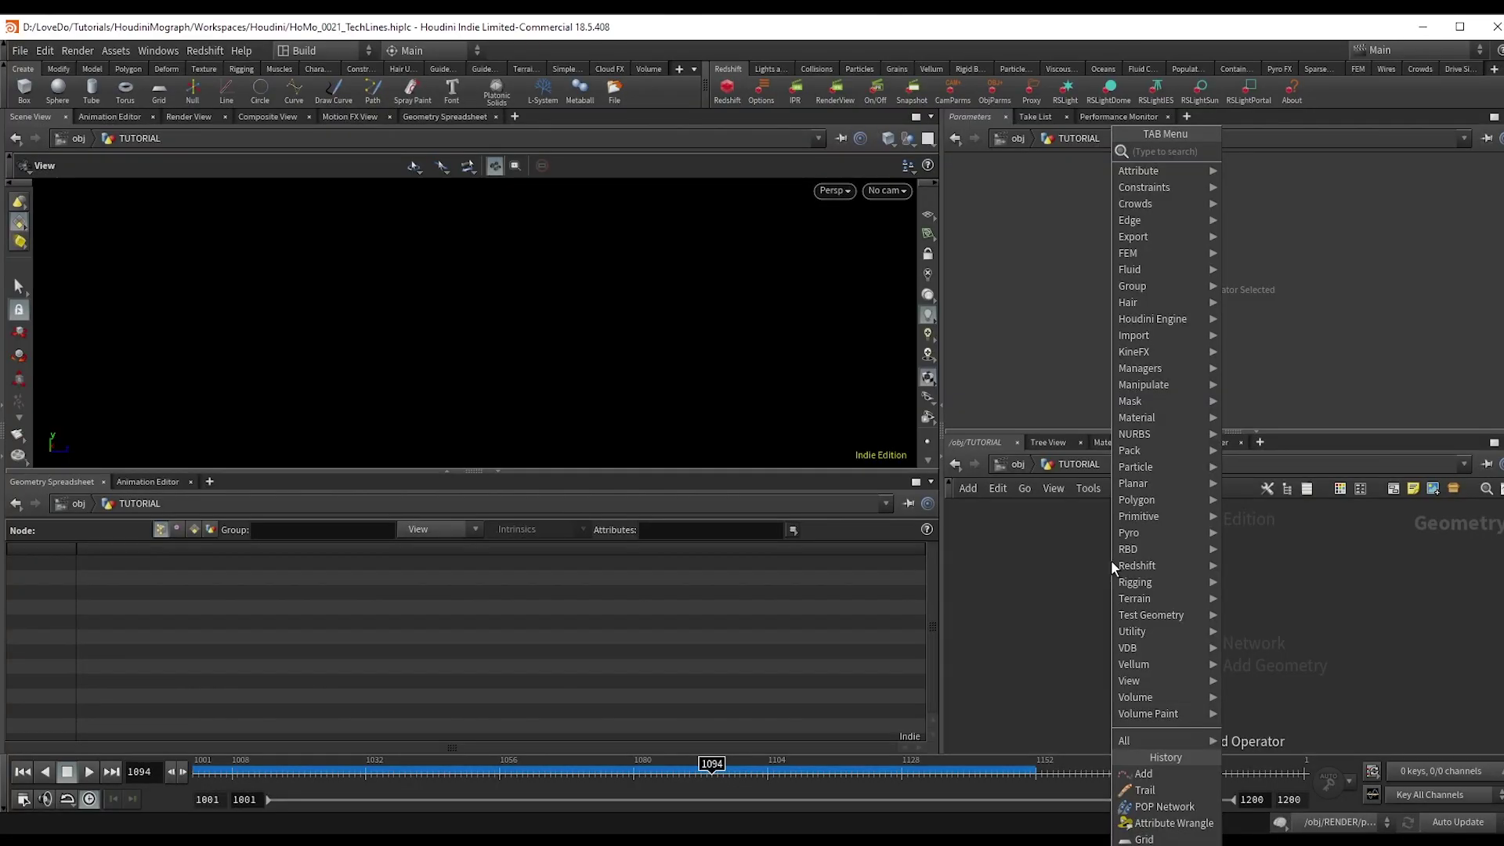
# Create a Grid node in the TUTORIAL geometry network.
pyautogui.write('grid')
pyautogui.press('Return')
pyautogui.click(1112, 563)
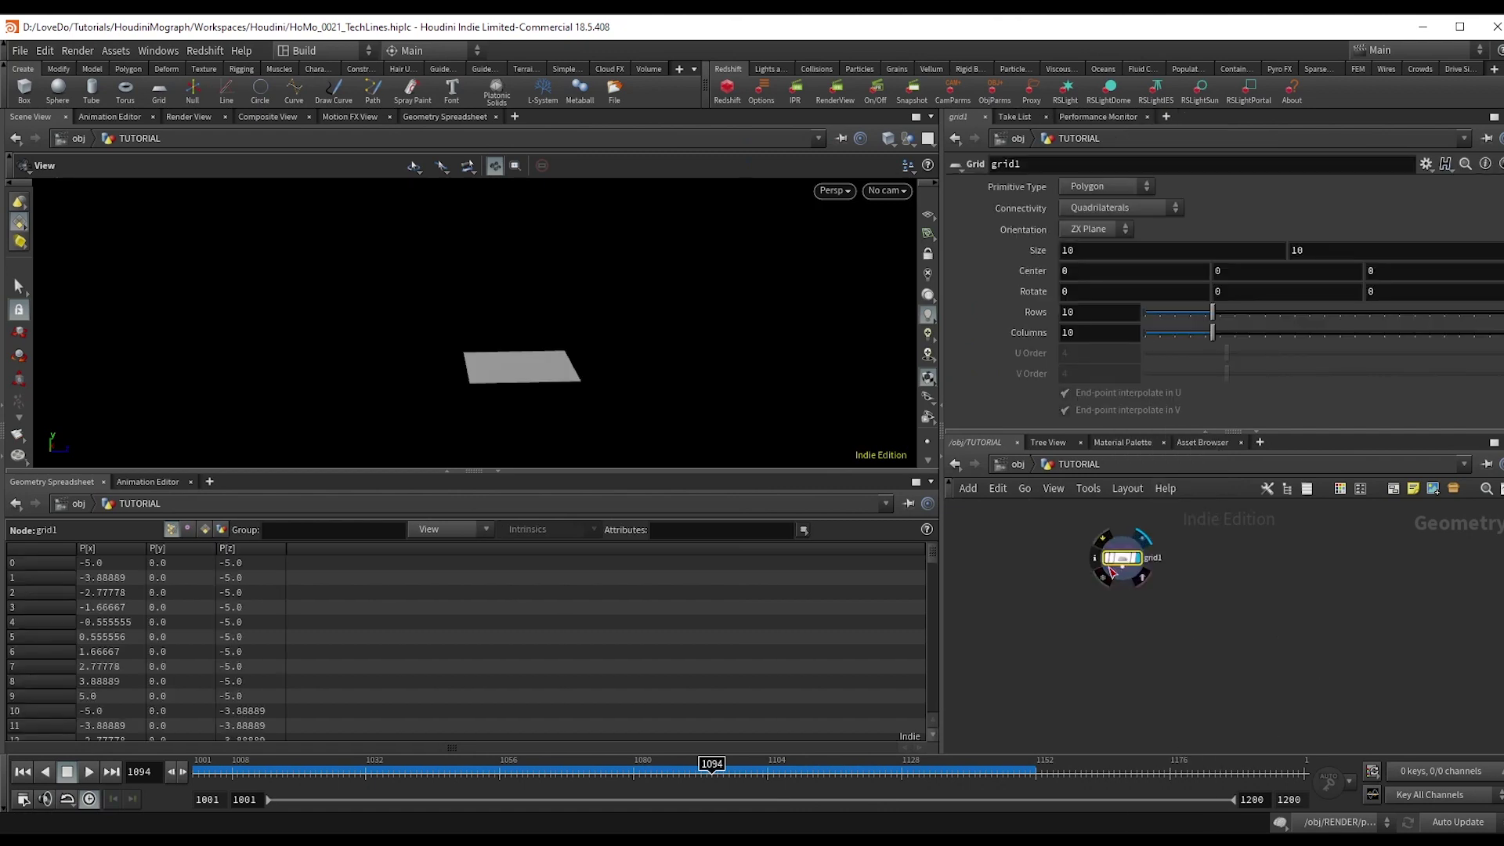
# Append an Attribute Wrangle to the grid node's output.
pyautogui.click(1122, 570)
pyautogui.press('Tab')
pyautogui.write('wra')
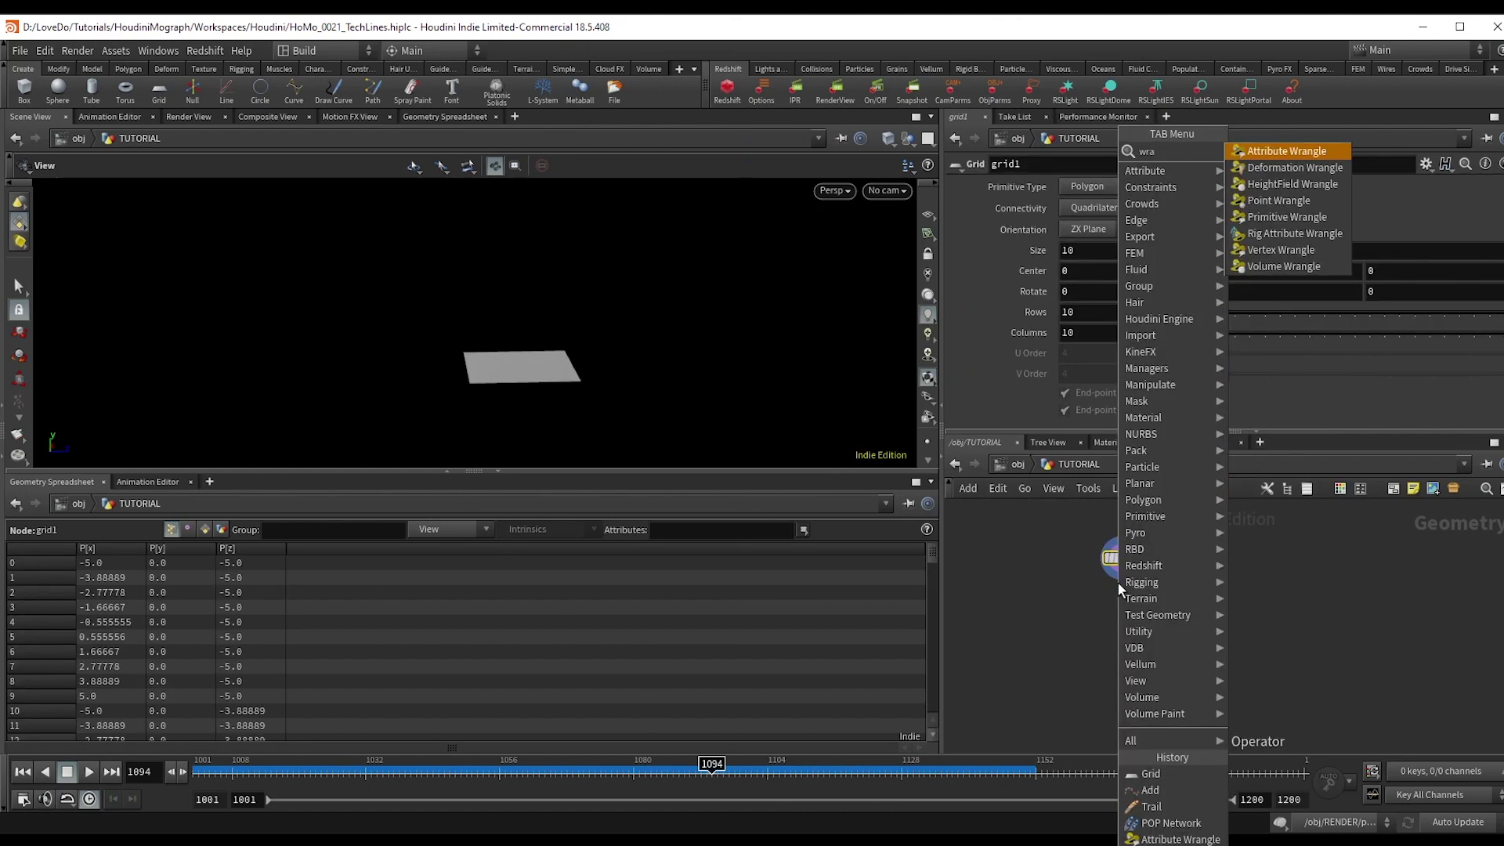
pyautogui.press('Return')
pyautogui.click(1118, 595)
pyautogui.scroll(3, 1148, 611)
# Enter the wrangle expression v@v = v@P; so each point's velocity equals its position.
pyautogui.click(1193, 378)
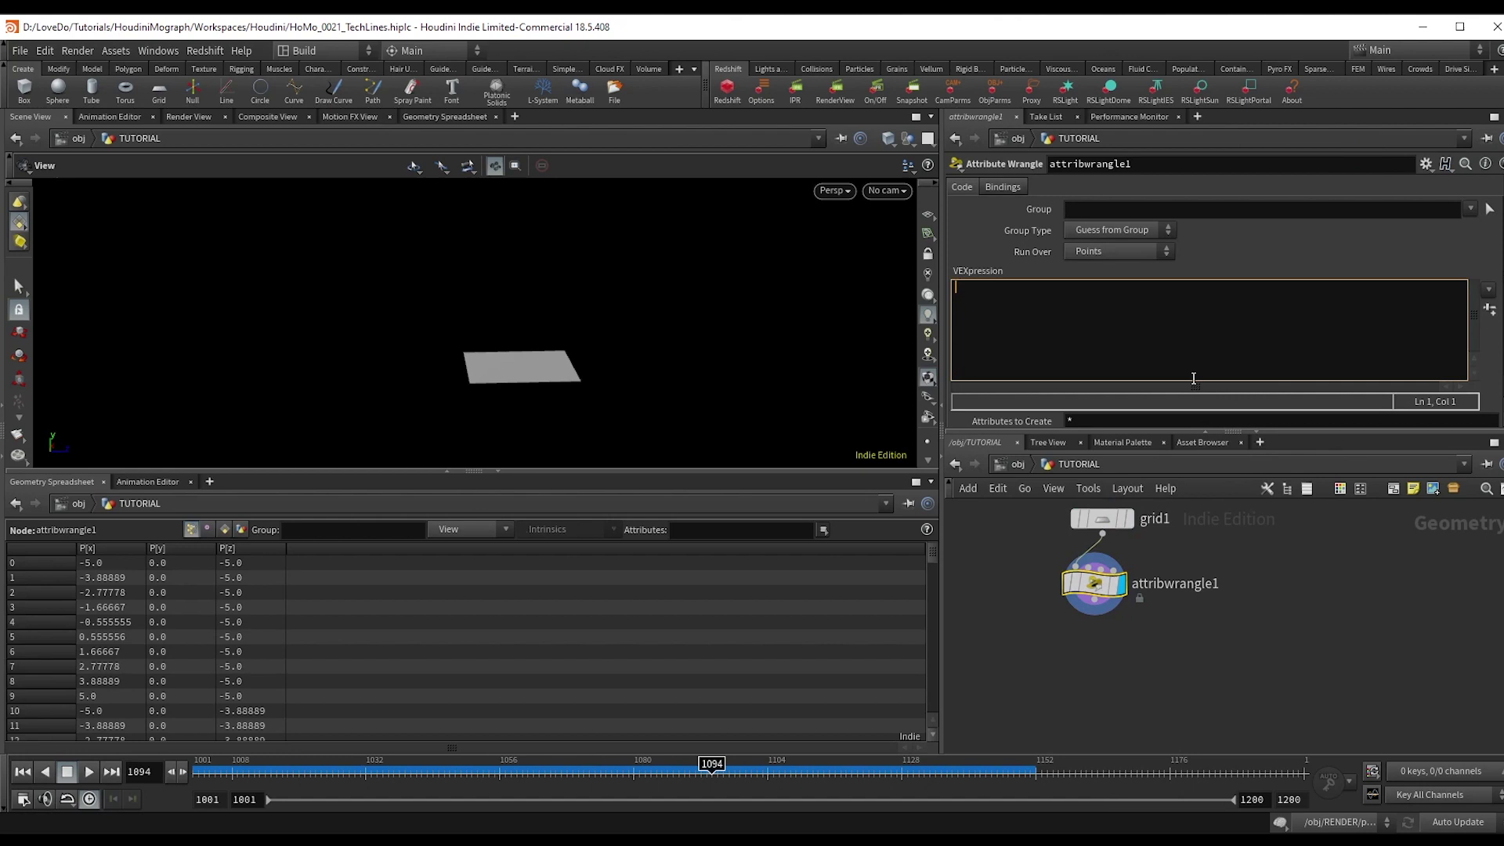
pyautogui.write('v@v =')
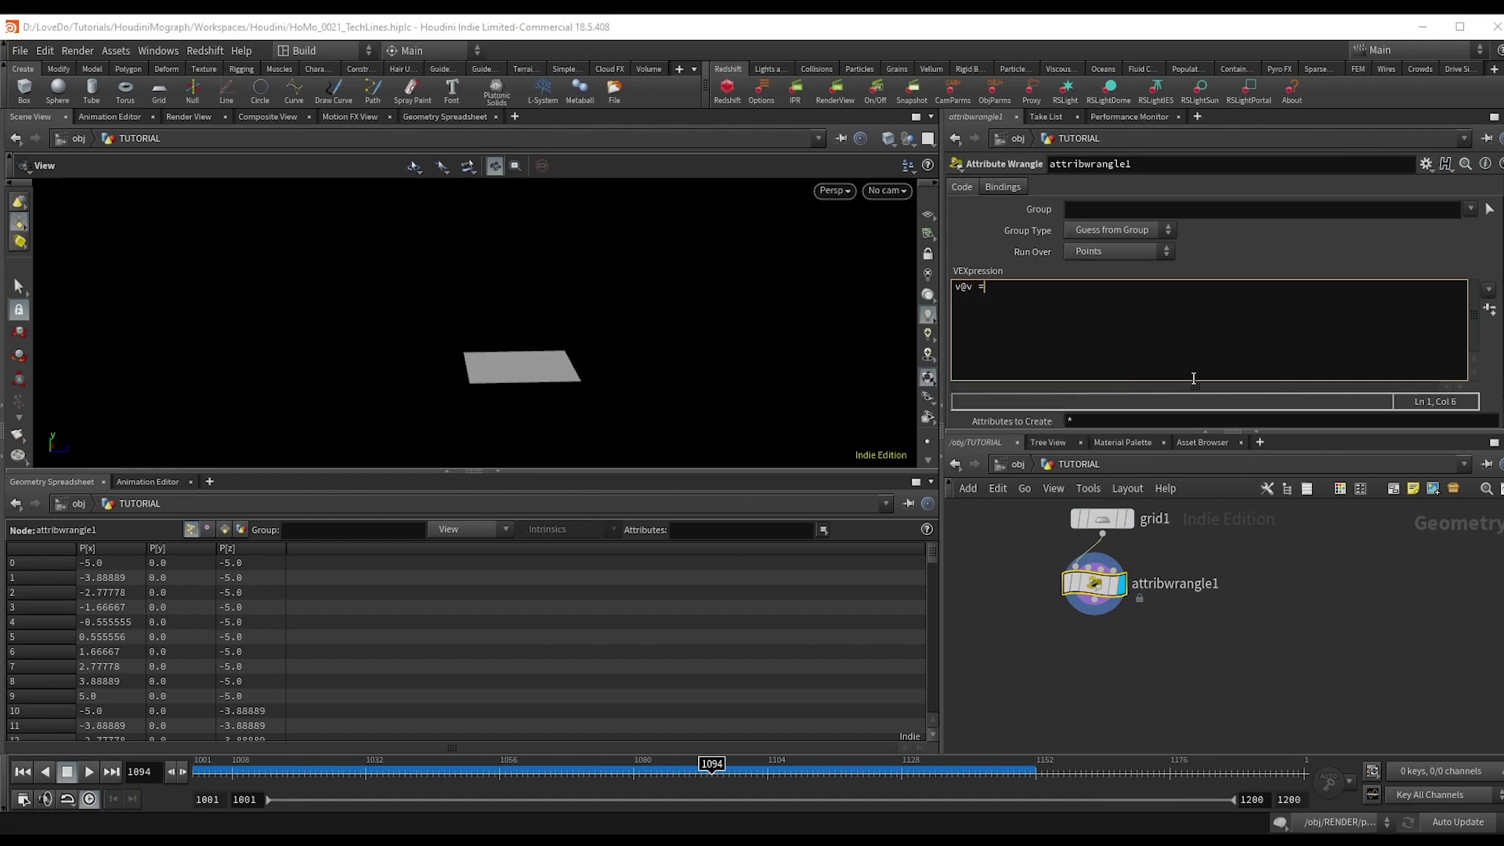
pyautogui.write(' v@P;')
pyautogui.click(1243, 691)
pyautogui.moveTo(1094, 587); pyautogui.dragTo(1101, 592)
pyautogui.moveTo(806, 419); pyautogui.dragTo(564, 345)
# Append a POP Network to the attribute wrangle's output.
pyautogui.click(1105, 607)
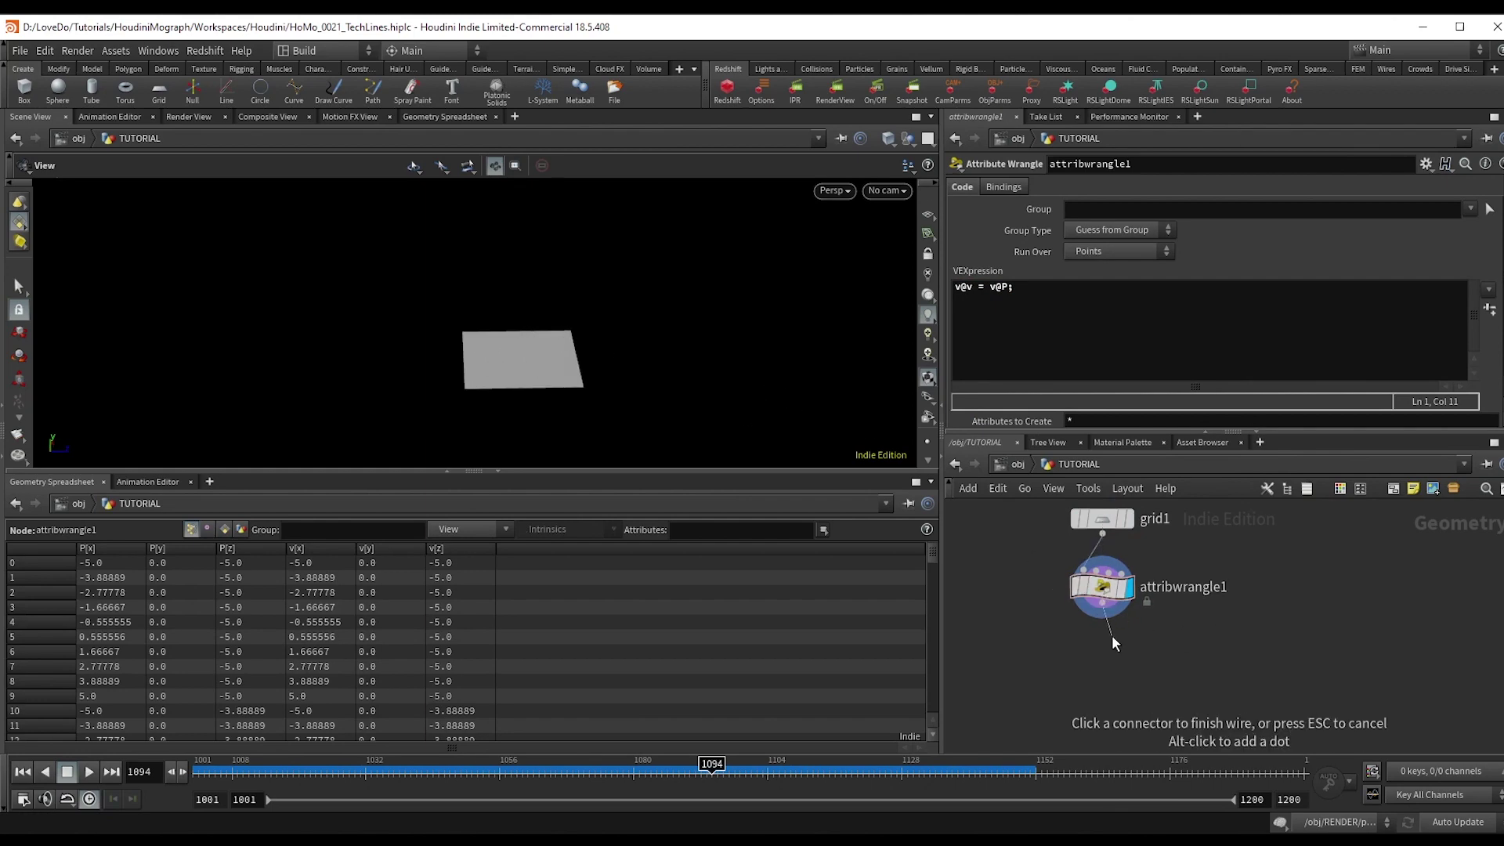
pyautogui.press('Tab')
pyautogui.write('pop')
pyautogui.press('Return')
pyautogui.click(1111, 638)
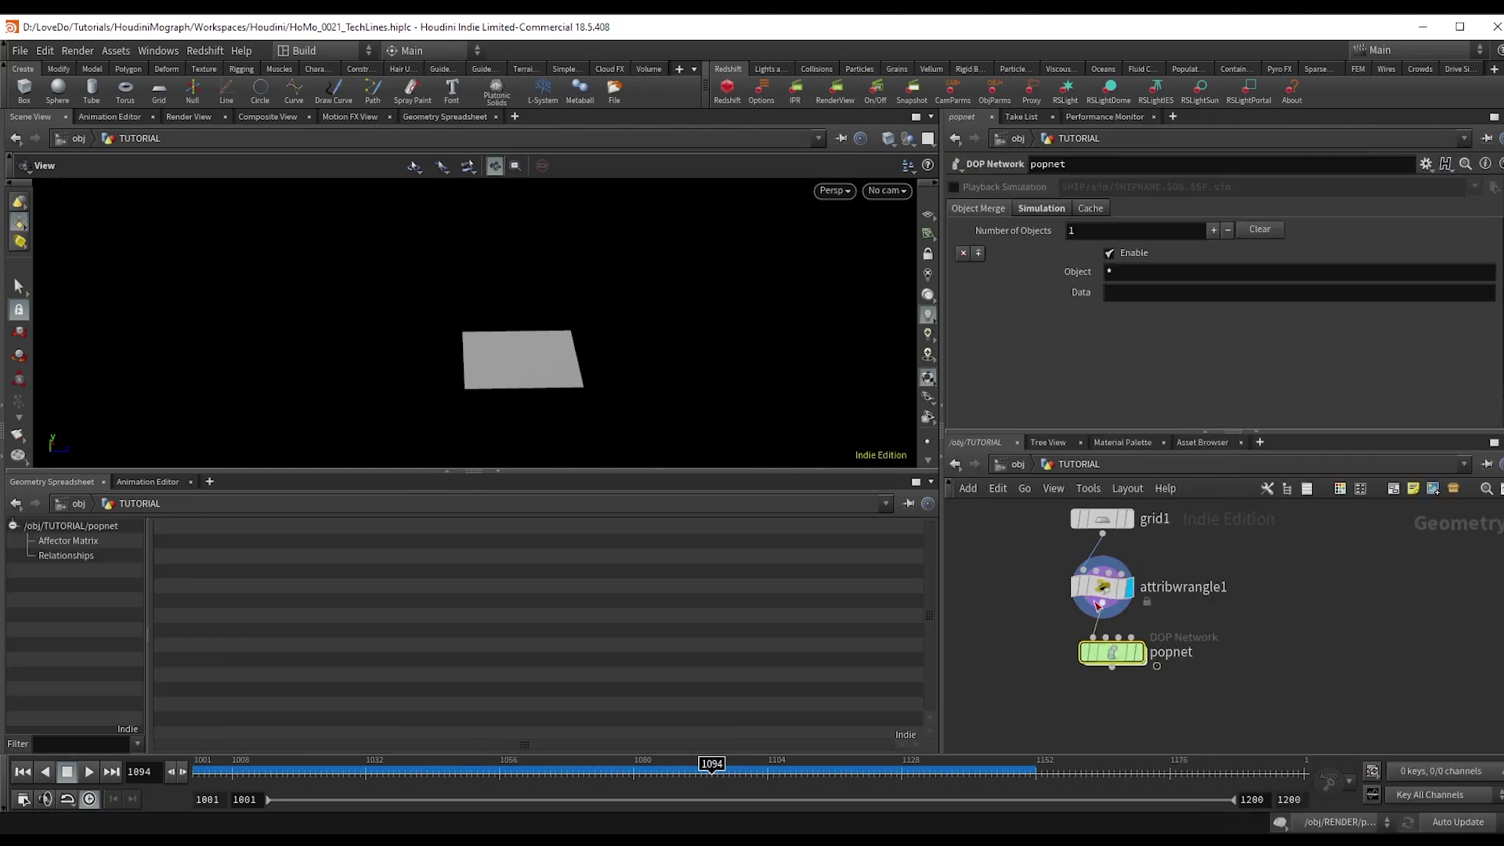
# Inside the POP network, return to frame 1001 and set the first-input source's constant birth rate to 200.
pyautogui.doubleClick(1112, 652)
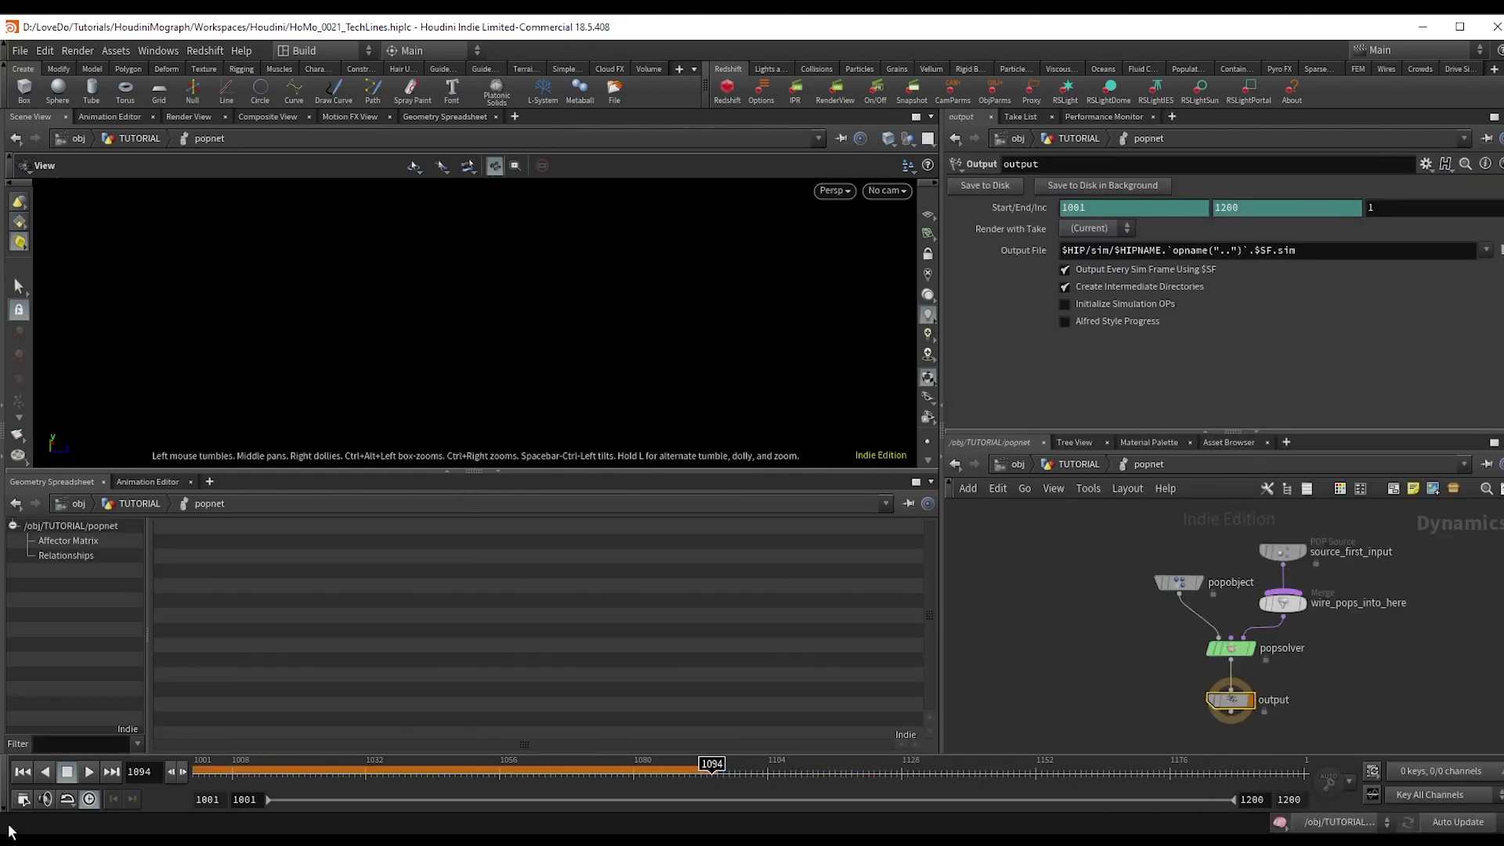
pyautogui.click(23, 771)
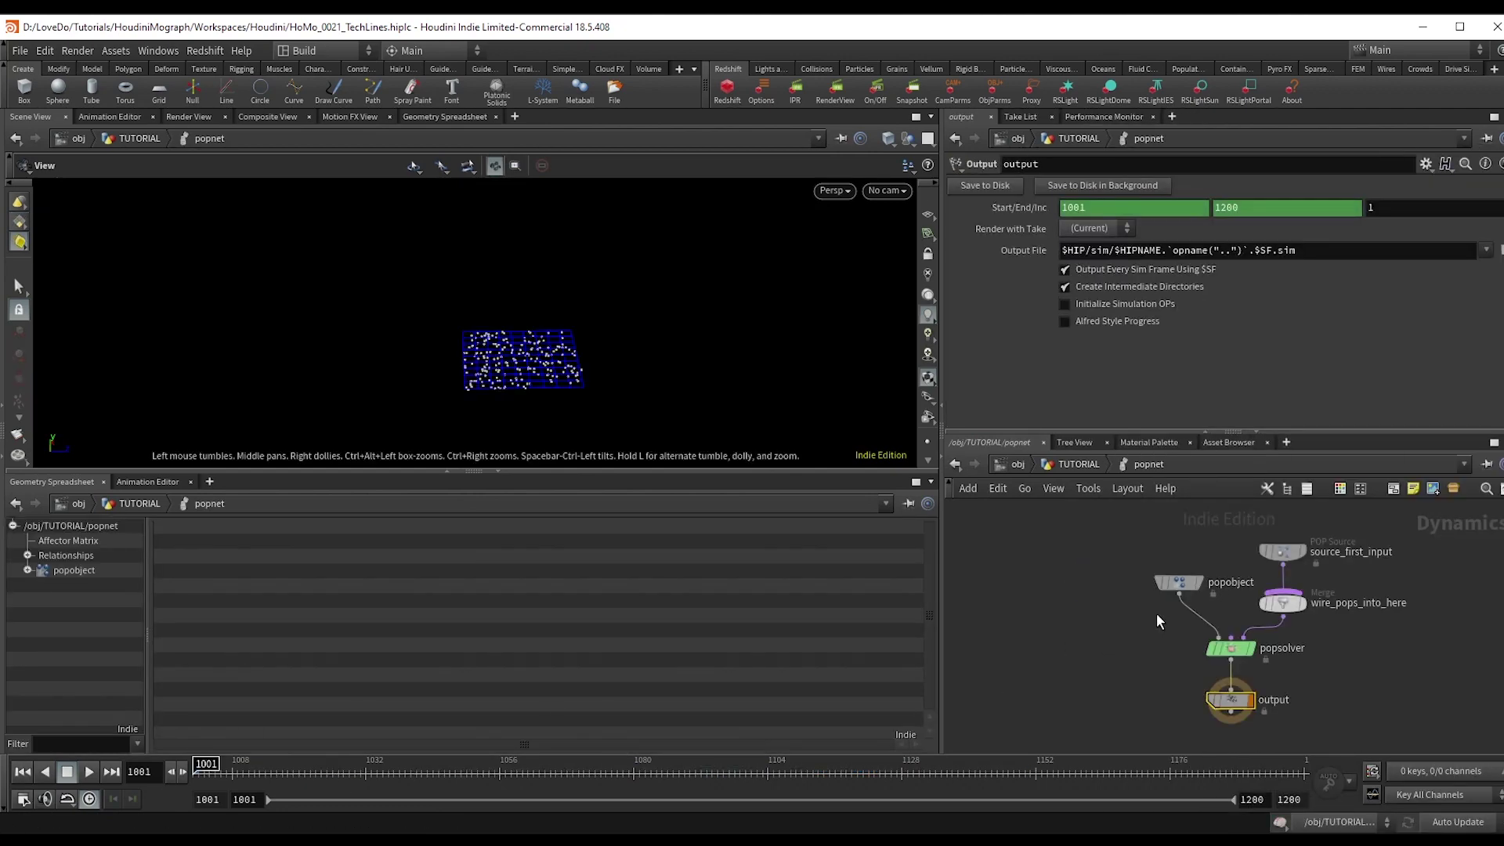
pyautogui.click(1291, 551)
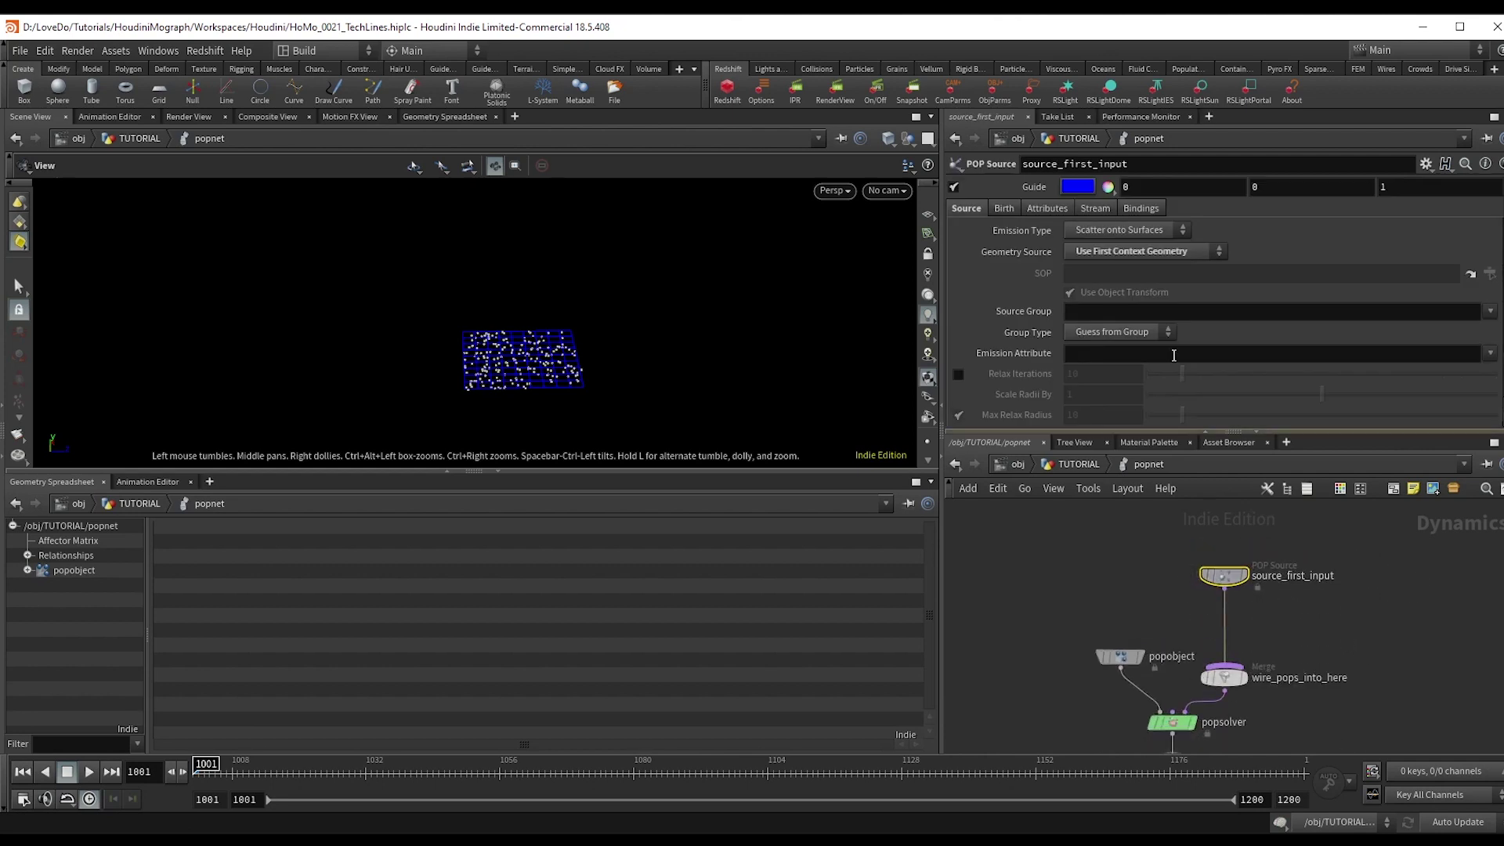
pyautogui.click(1004, 208)
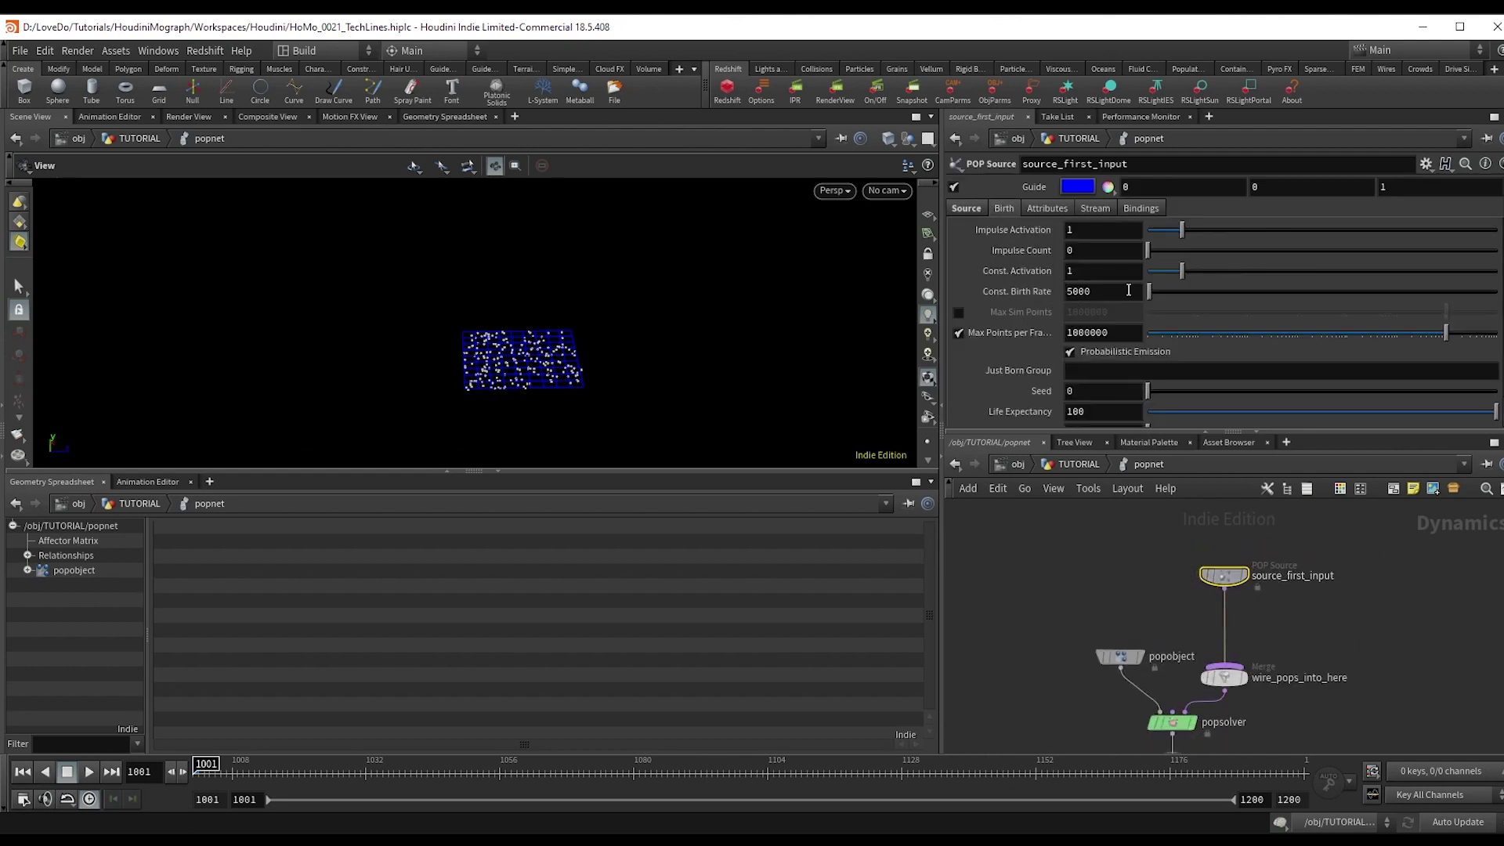
pyautogui.click(1074, 293)
pyautogui.press('BackSpace')
pyautogui.write('2')
pyautogui.press('Return')
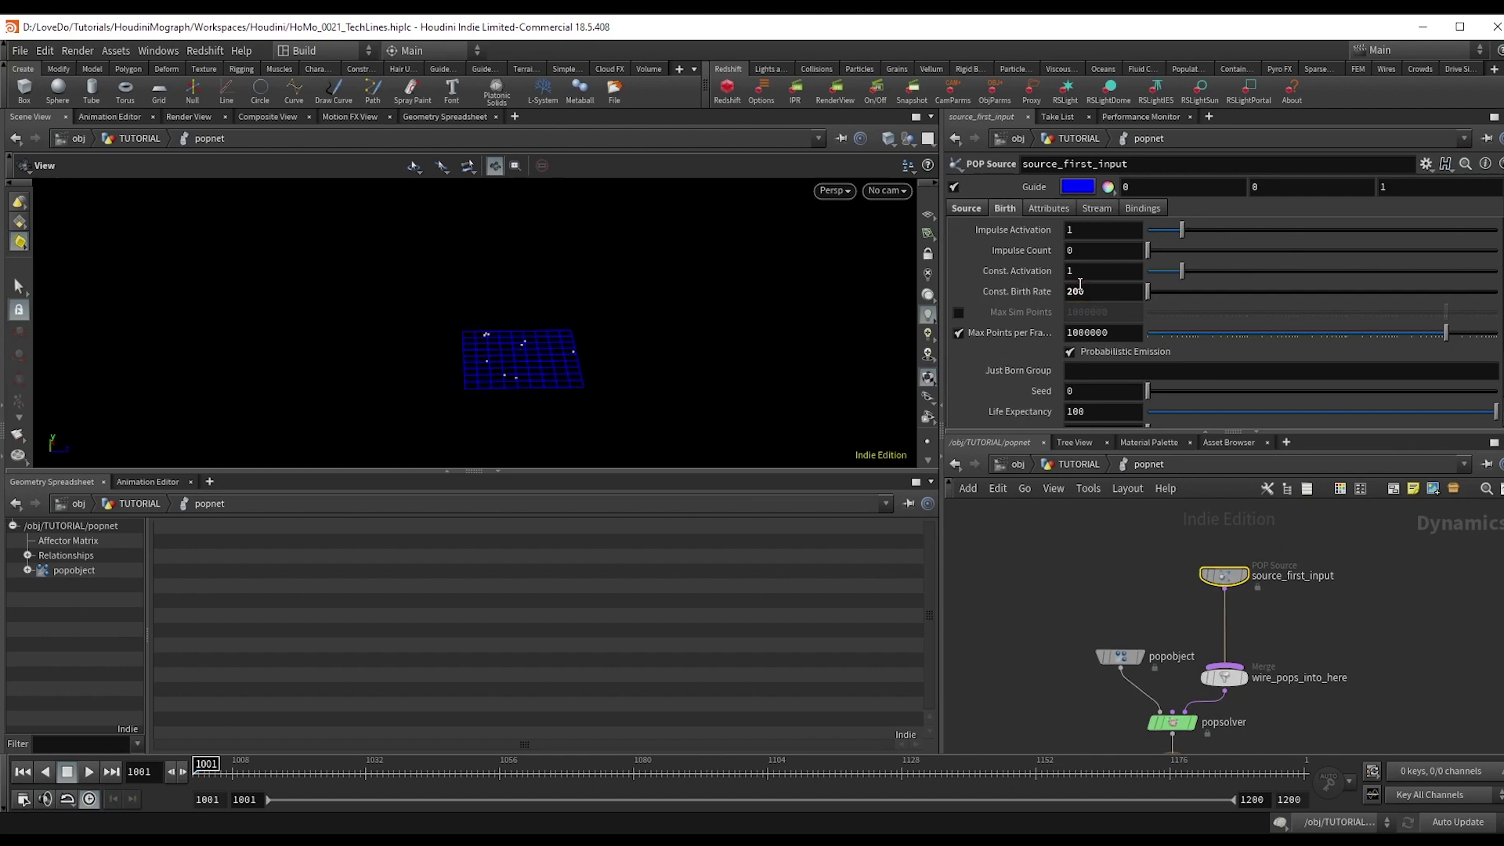
# Insert a POP VOP between the source_first_input and wire_pops_into_here nodes.
pyautogui.press('Tab')
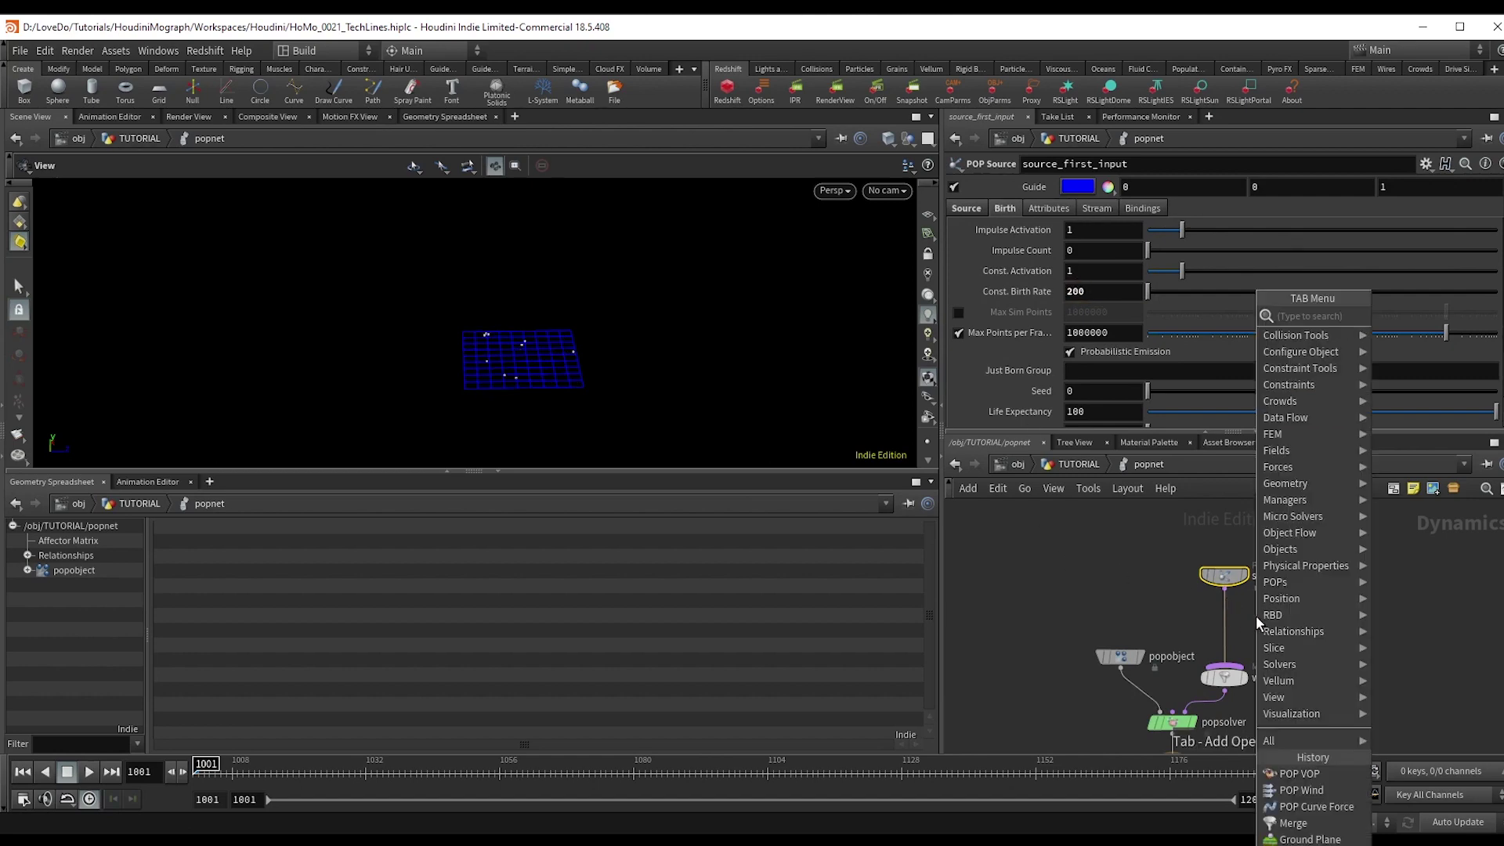
pyautogui.write('popvop')
pyautogui.press('Return')
pyautogui.click(1256, 616)
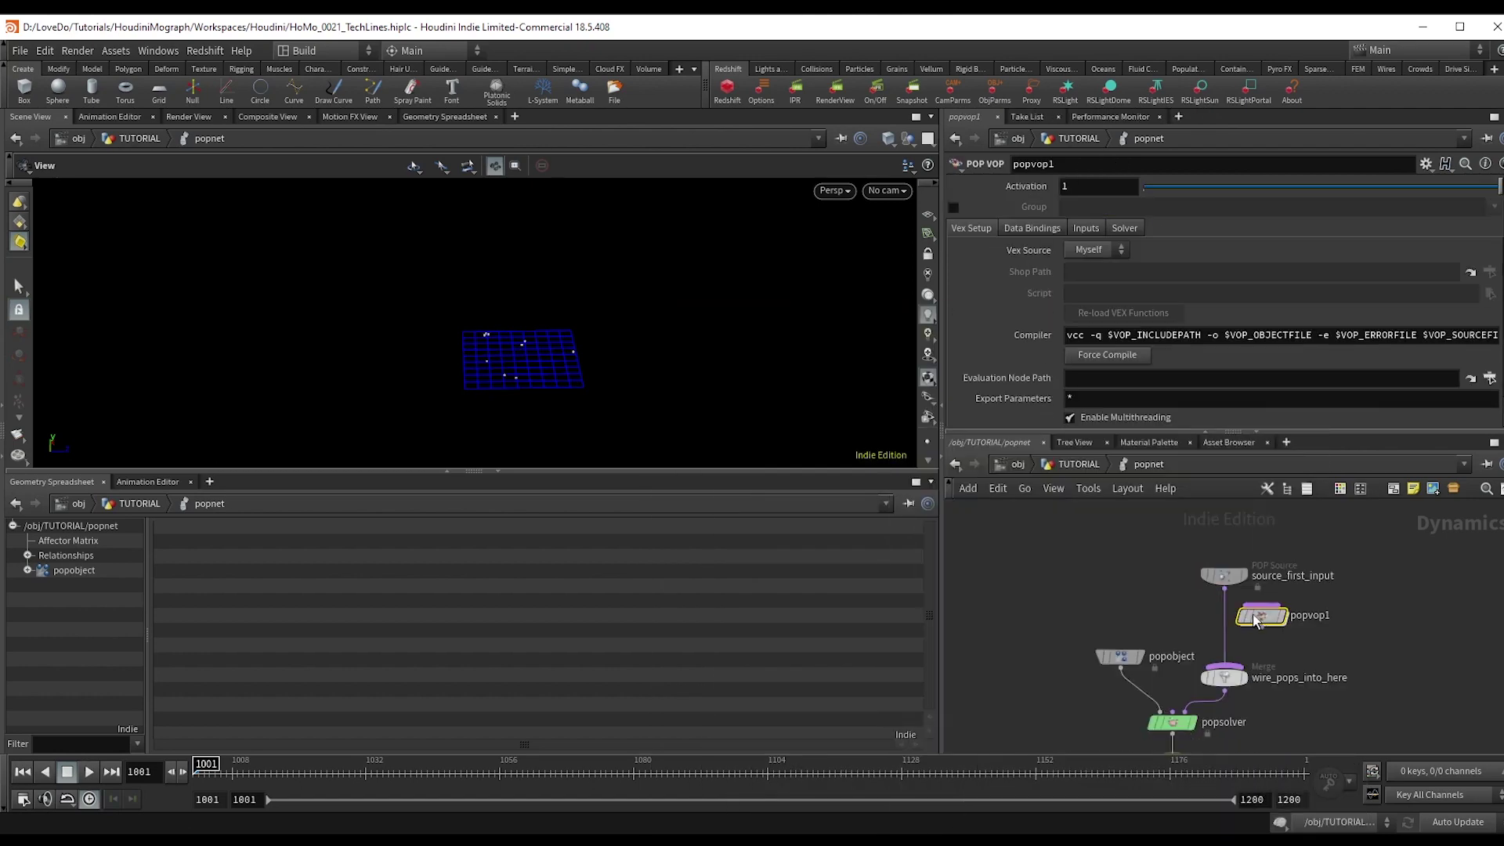
pyautogui.moveTo(1256, 617); pyautogui.dragTo(1224, 624)
# Inside the POP VOP, add an Add node fed by the velocity (v) output of the global parameters.
pyautogui.doubleClick(1227, 624)
pyautogui.scroll(3, 1215, 622)
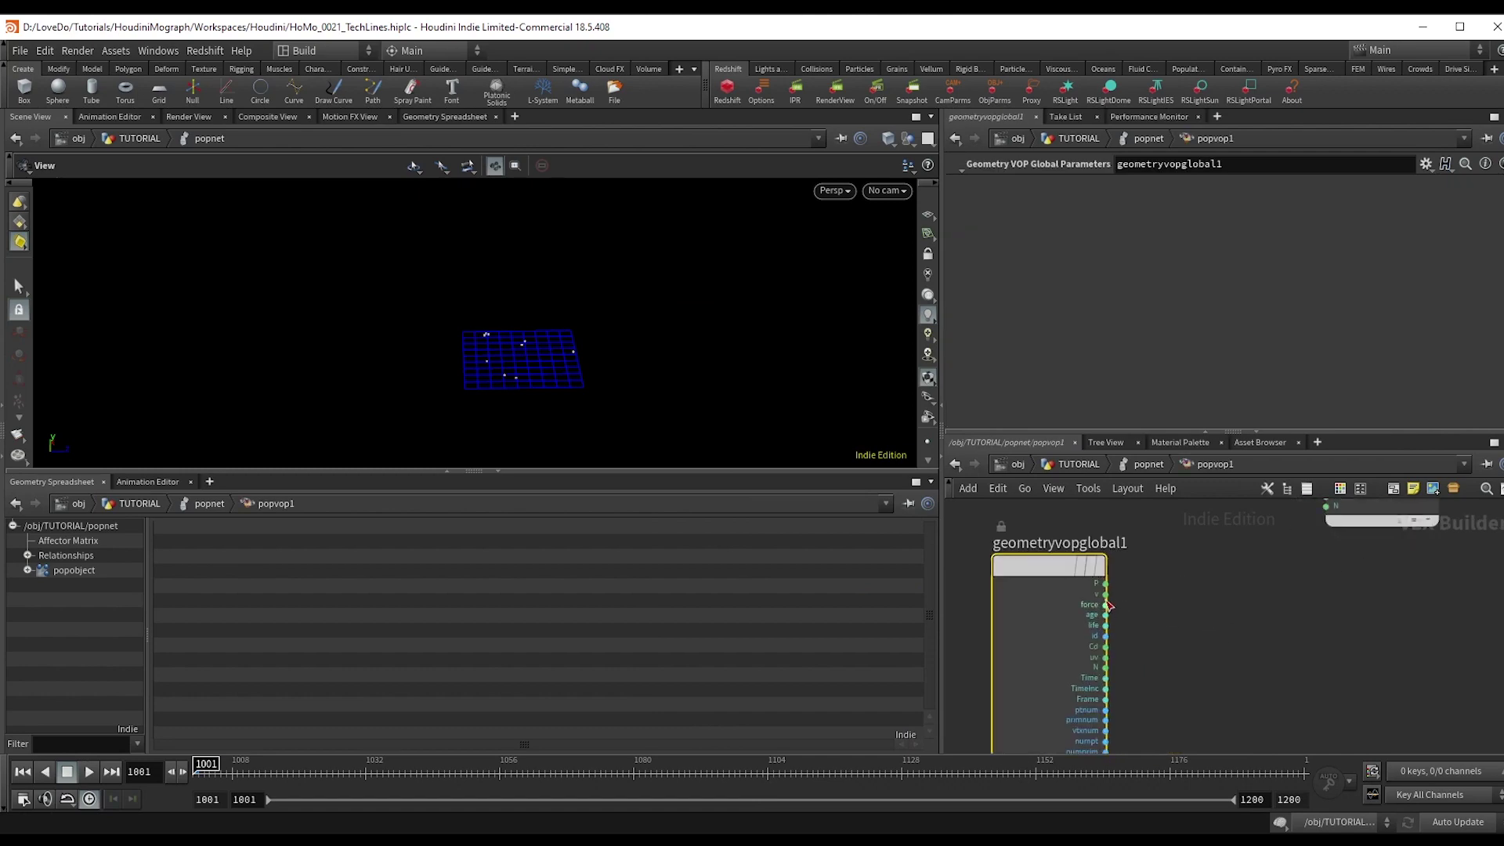
pyautogui.click(1105, 593)
pyautogui.press('Tab')
pyautogui.write('add')
pyautogui.press('Return')
pyautogui.moveTo(1174, 593); pyautogui.dragTo(1372, 585)
# Add a Curl Noise node fed by the global position (P) and wire its noise into the Add node's second input.
pyautogui.moveTo(1152, 644); pyautogui.dragTo(1041, 570, button='middle')
pyautogui.click(1002, 514)
pyautogui.press('Tab')
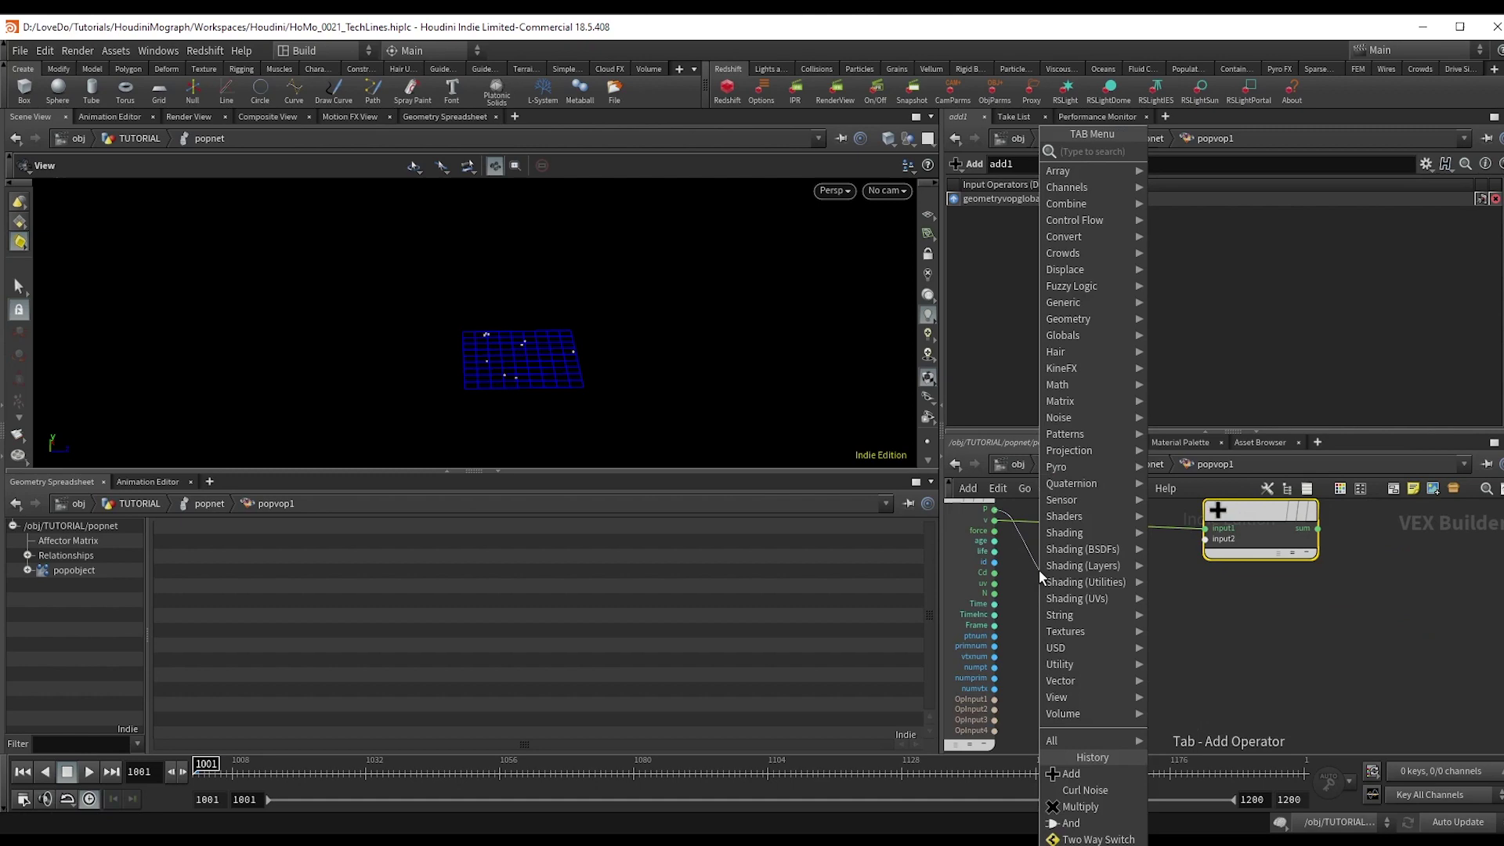
pyautogui.write('curl')
pyautogui.press('Return')
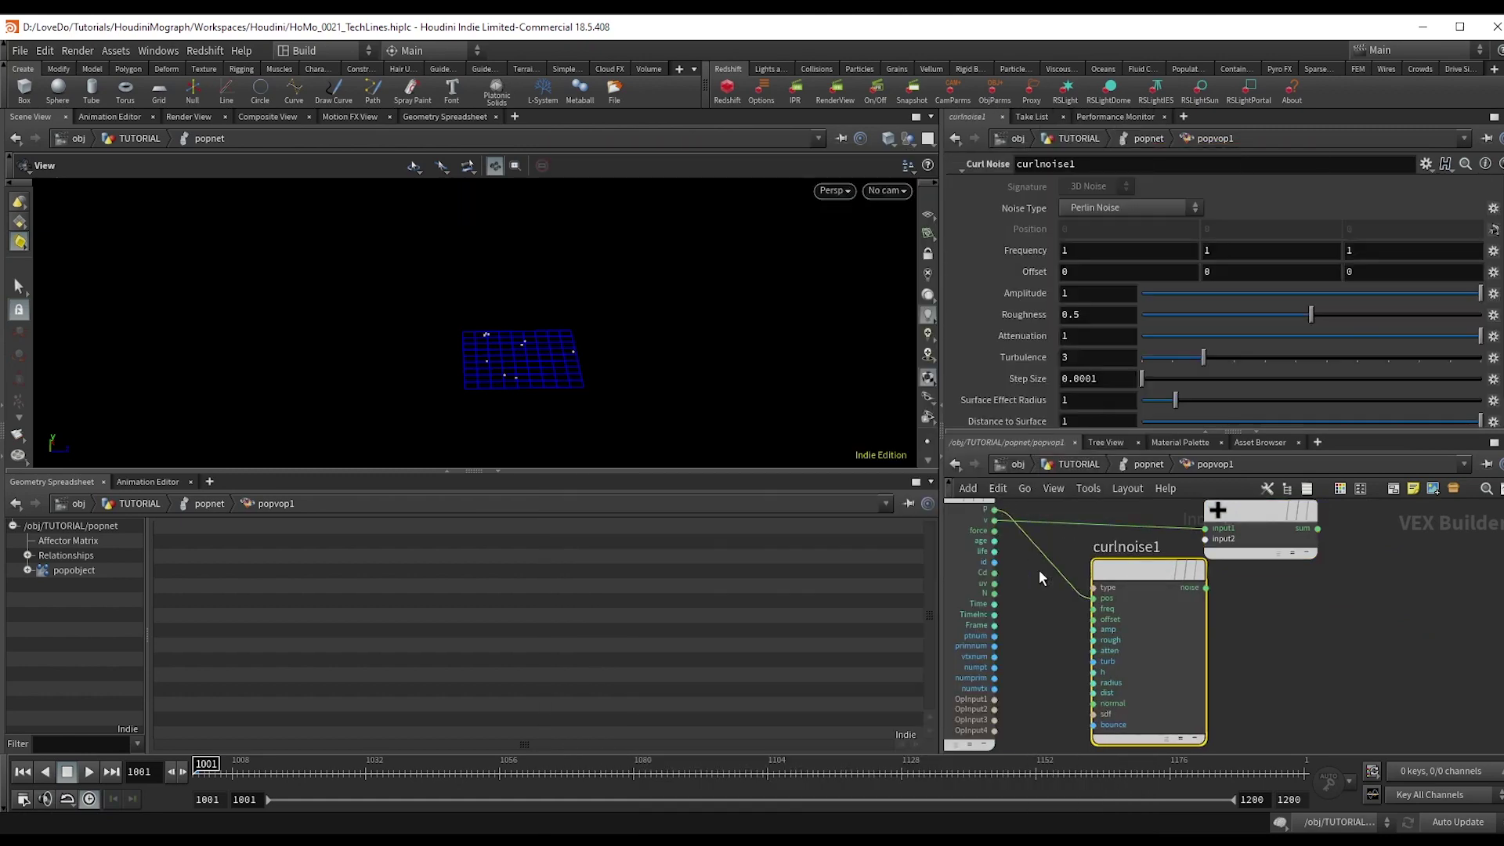
pyautogui.moveTo(1204, 540); pyautogui.dragTo(1199, 591)
pyautogui.scroll(-2, 1198, 589)
pyautogui.moveTo(1268, 596); pyautogui.dragTo(1238, 664, button='middle')
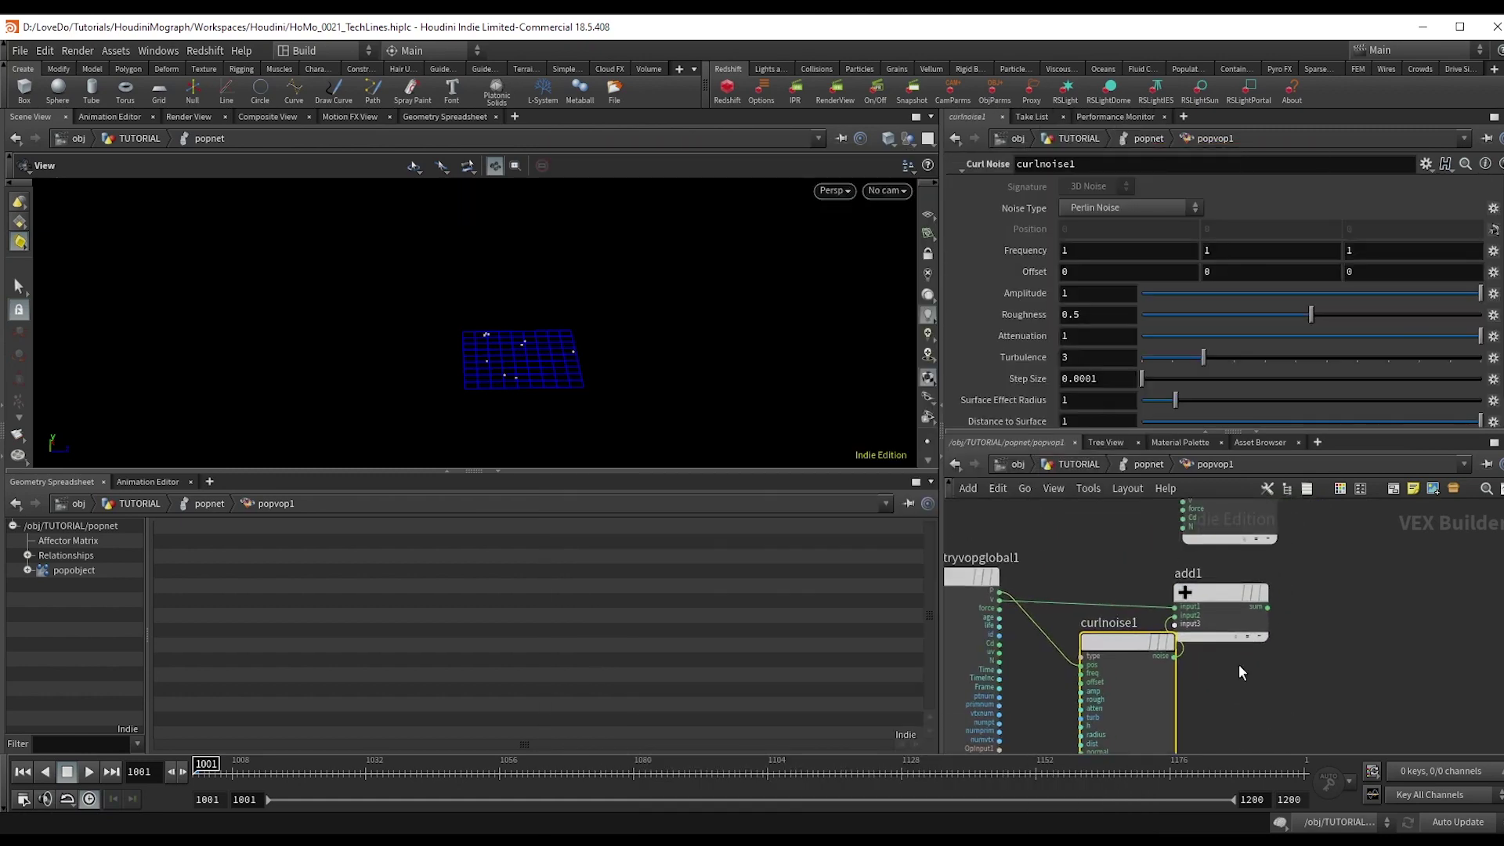
# Place the geometry output node beside the Add node and wire the Add sum into its v input.
pyautogui.moveTo(1256, 541); pyautogui.dragTo(1415, 646)
pyautogui.click(1343, 608)
pyautogui.click(1272, 610)
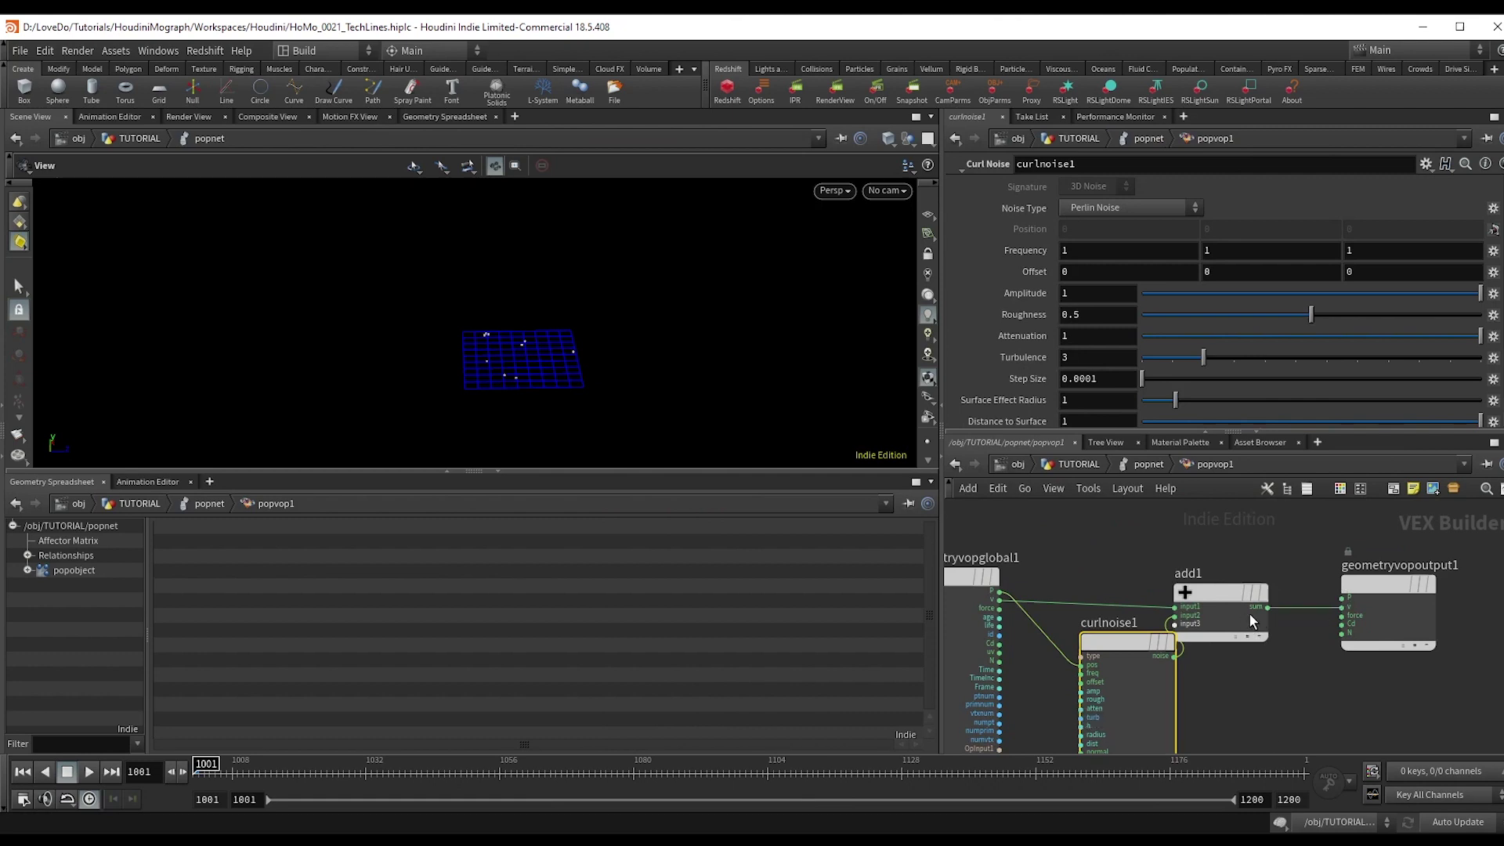
pyautogui.moveTo(1248, 613); pyautogui.dragTo(1271, 605)
# Promote the Curl Noise node's frequency, offset, amplitude and roughness inputs to parameters.
pyautogui.moveTo(1250, 658); pyautogui.dragTo(1291, 608, button='middle')
pyautogui.scroll(2, 1130, 622)
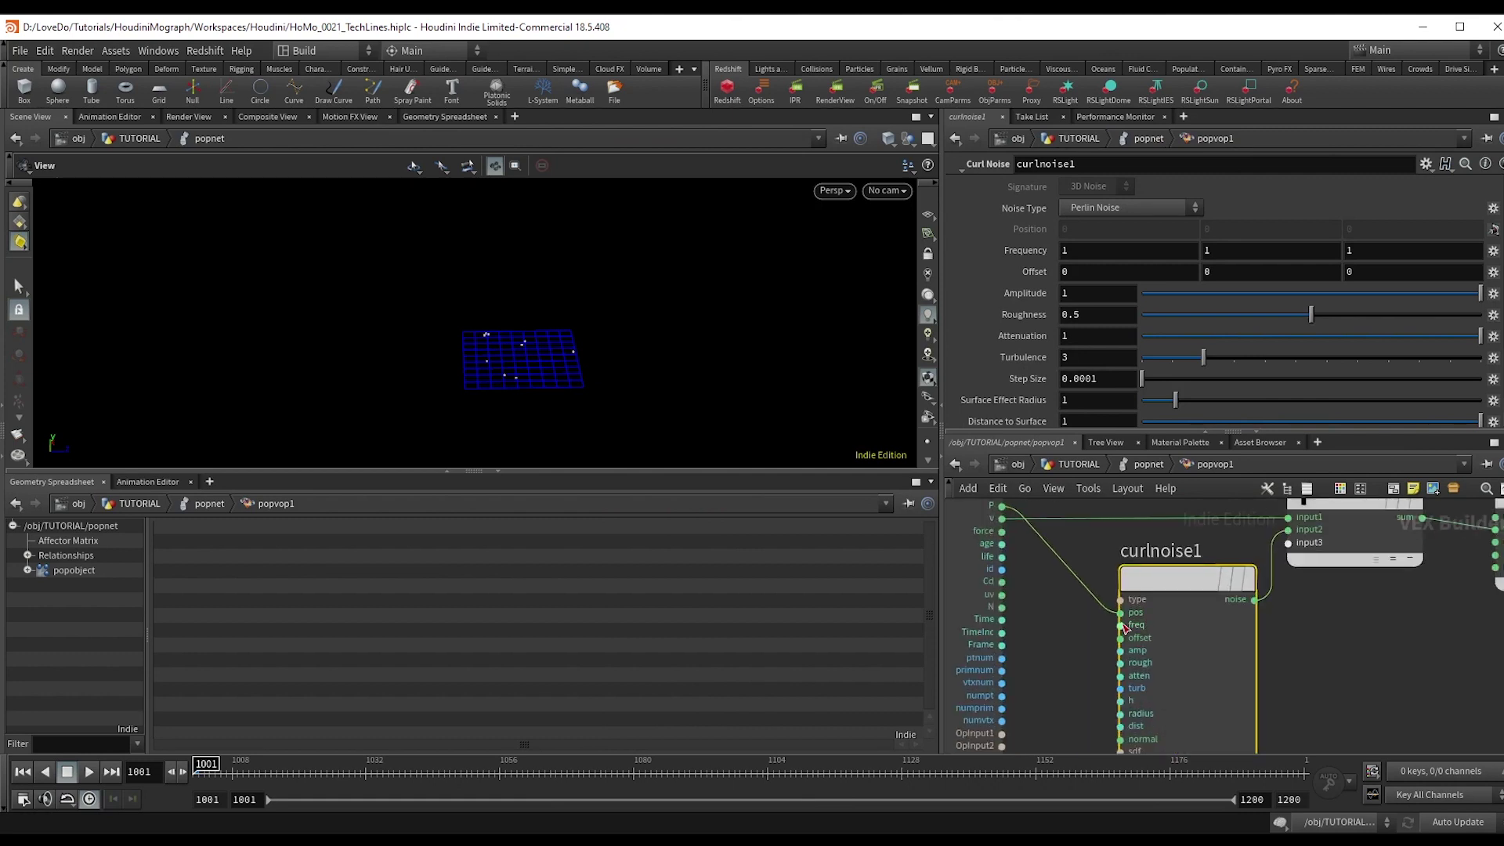
pyautogui.middleClick(1122, 624)
pyautogui.click(1146, 583)
pyautogui.middleClick(1139, 649)
pyautogui.click(1191, 582)
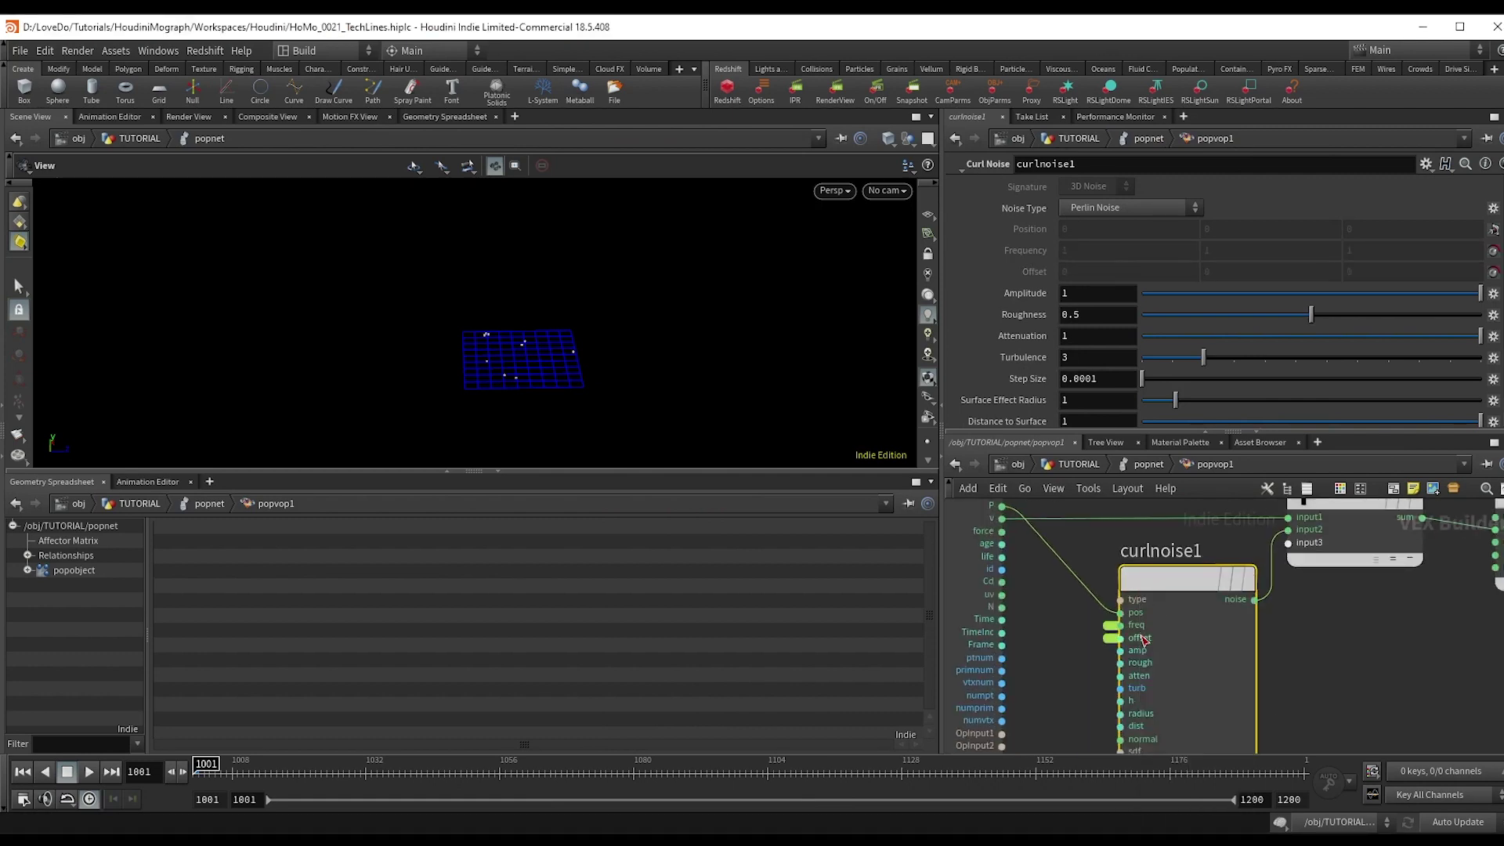
pyautogui.rightClick(1146, 650)
pyautogui.click(1191, 582)
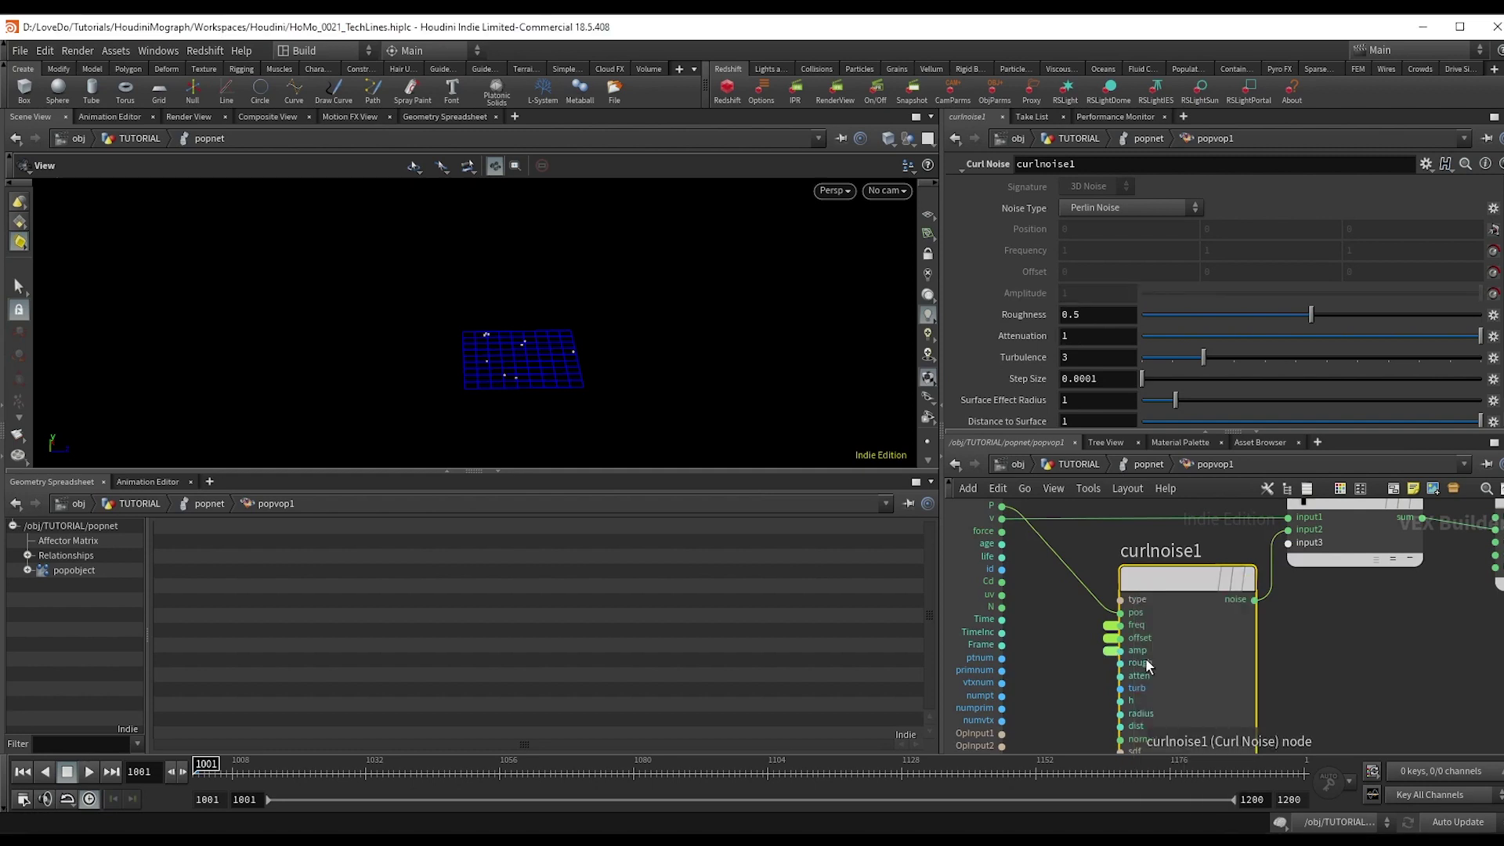
pyautogui.rightClick(1145, 663)
pyautogui.click(1190, 583)
# Move the geometry output node farther away from the Add node to make room in the network.
pyautogui.scroll(-3, 1378, 661)
pyautogui.moveTo(1390, 659); pyautogui.dragTo(1253, 638, button='middle')
pyautogui.scroll(-3, 1392, 636)
pyautogui.moveTo(1279, 580); pyautogui.dragTo(1454, 579)
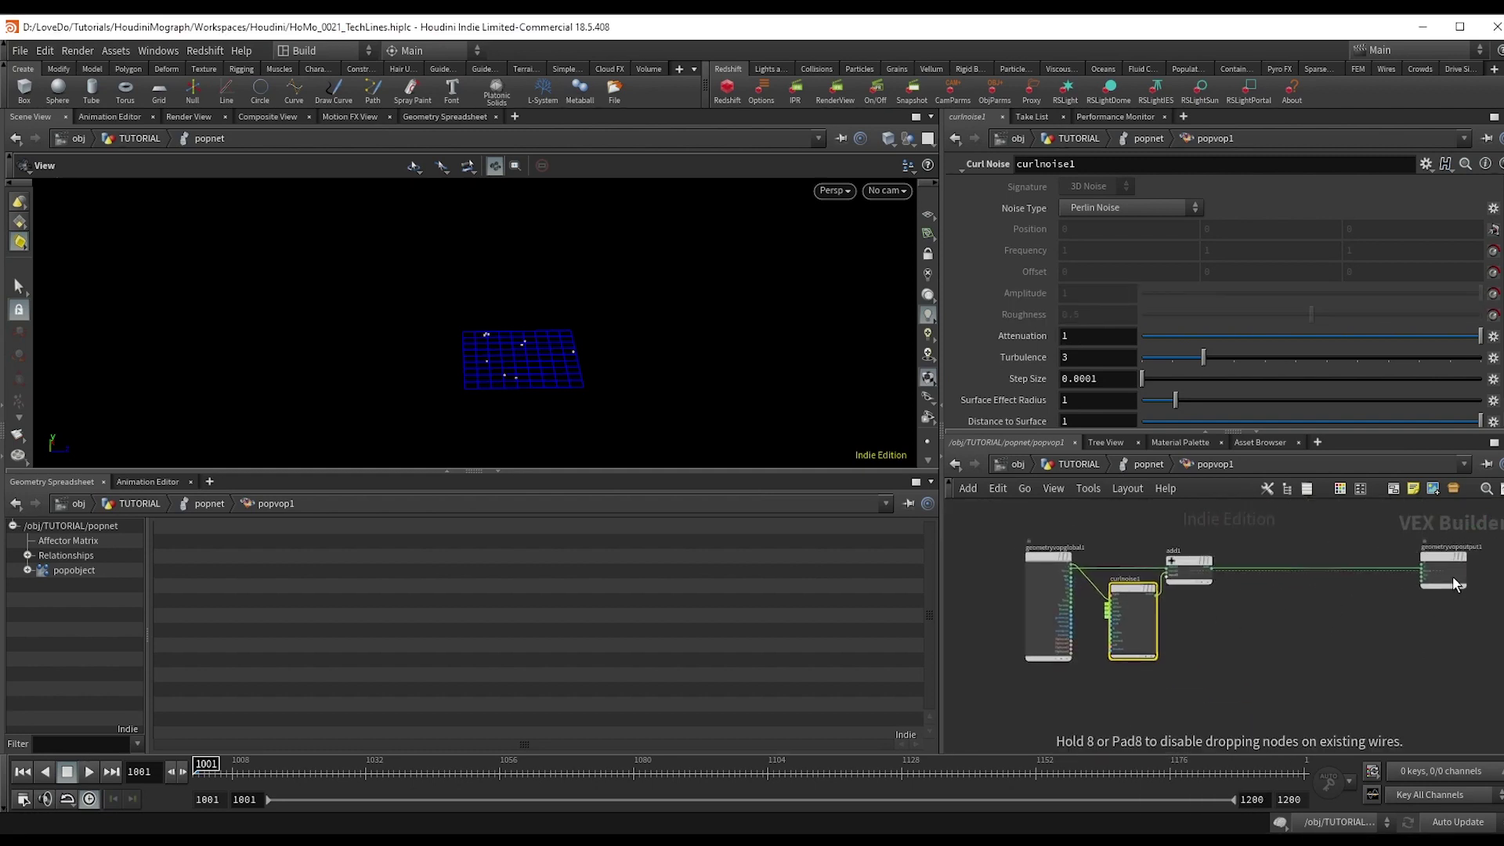
# On the POP VOP node, set the noise frequency to 1.3 on all axes and the roughness to 0.198.
pyautogui.click(1134, 462)
pyautogui.moveTo(1022, 313); pyautogui.dragTo(1027, 312, button='middle')
pyautogui.middleClick(1022, 314)
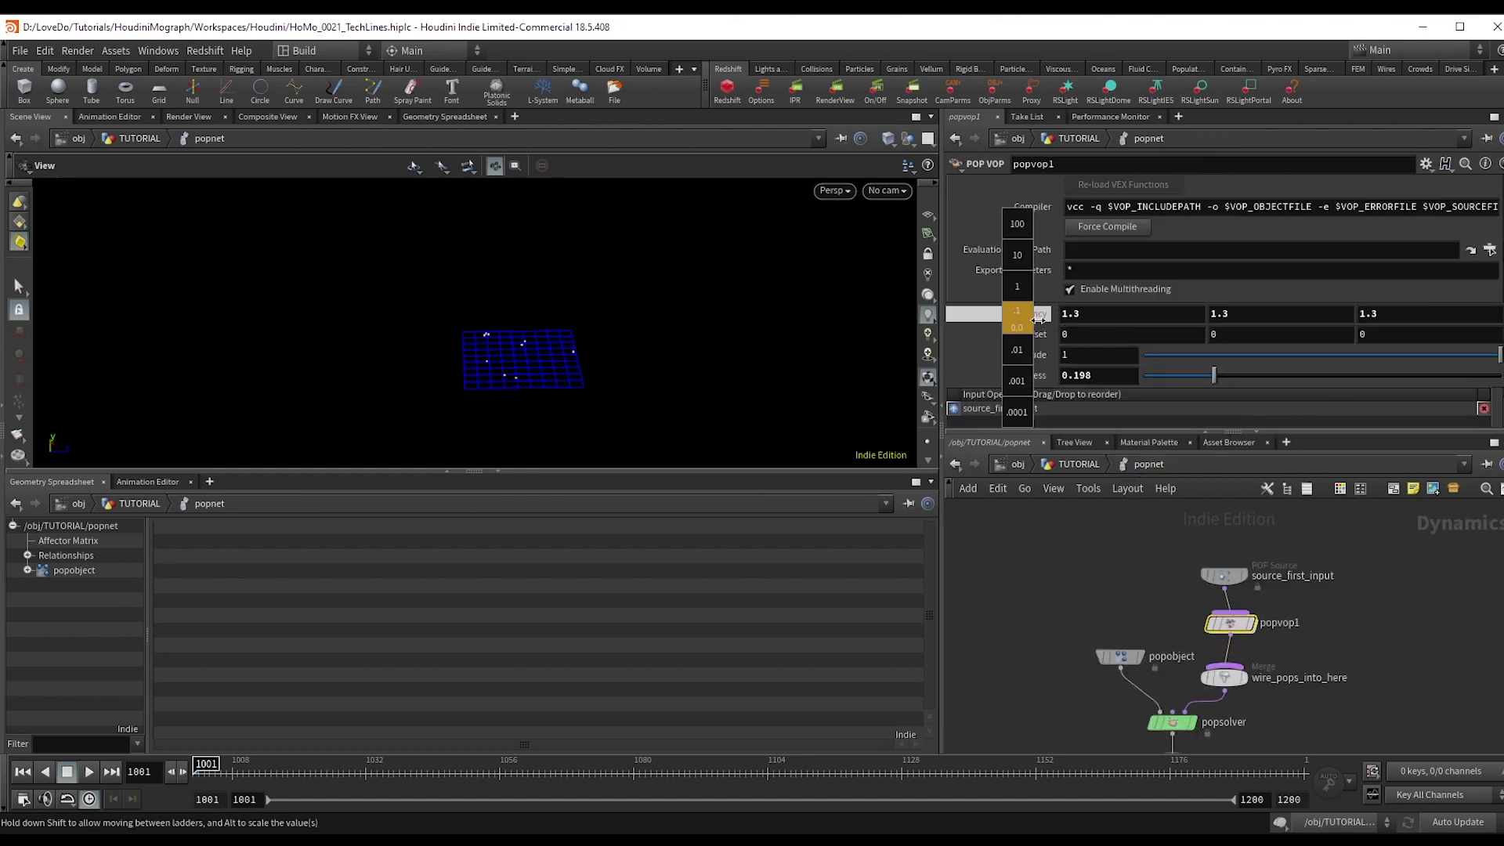
# In the TUTORIAL network, append a Trail node to the POP network and set its trail length to 70.
pyautogui.click(1090, 463)
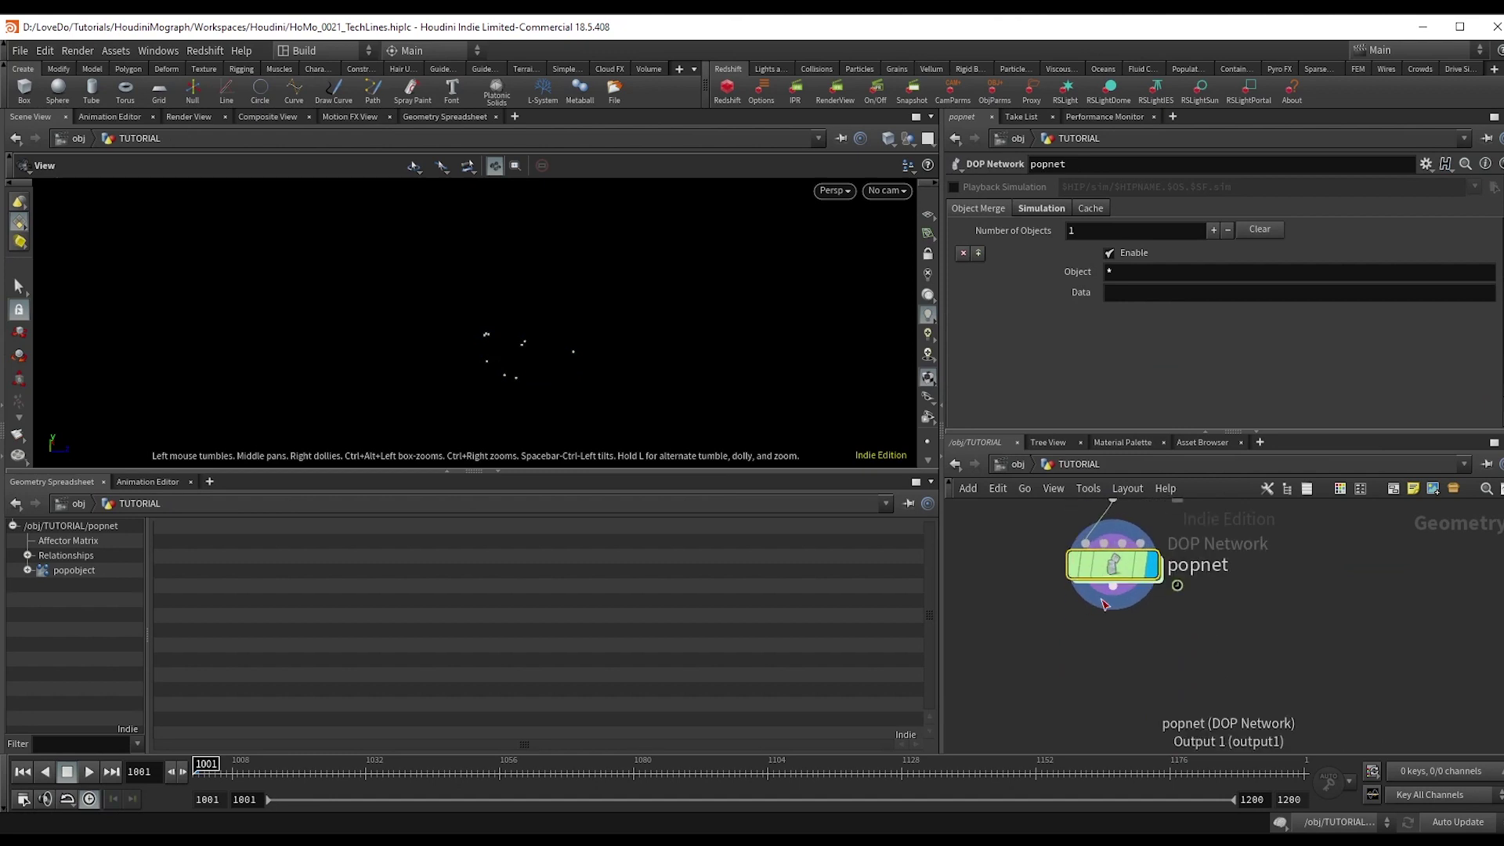
pyautogui.press('Tab')
pyautogui.write('trai')
pyautogui.press('Return')
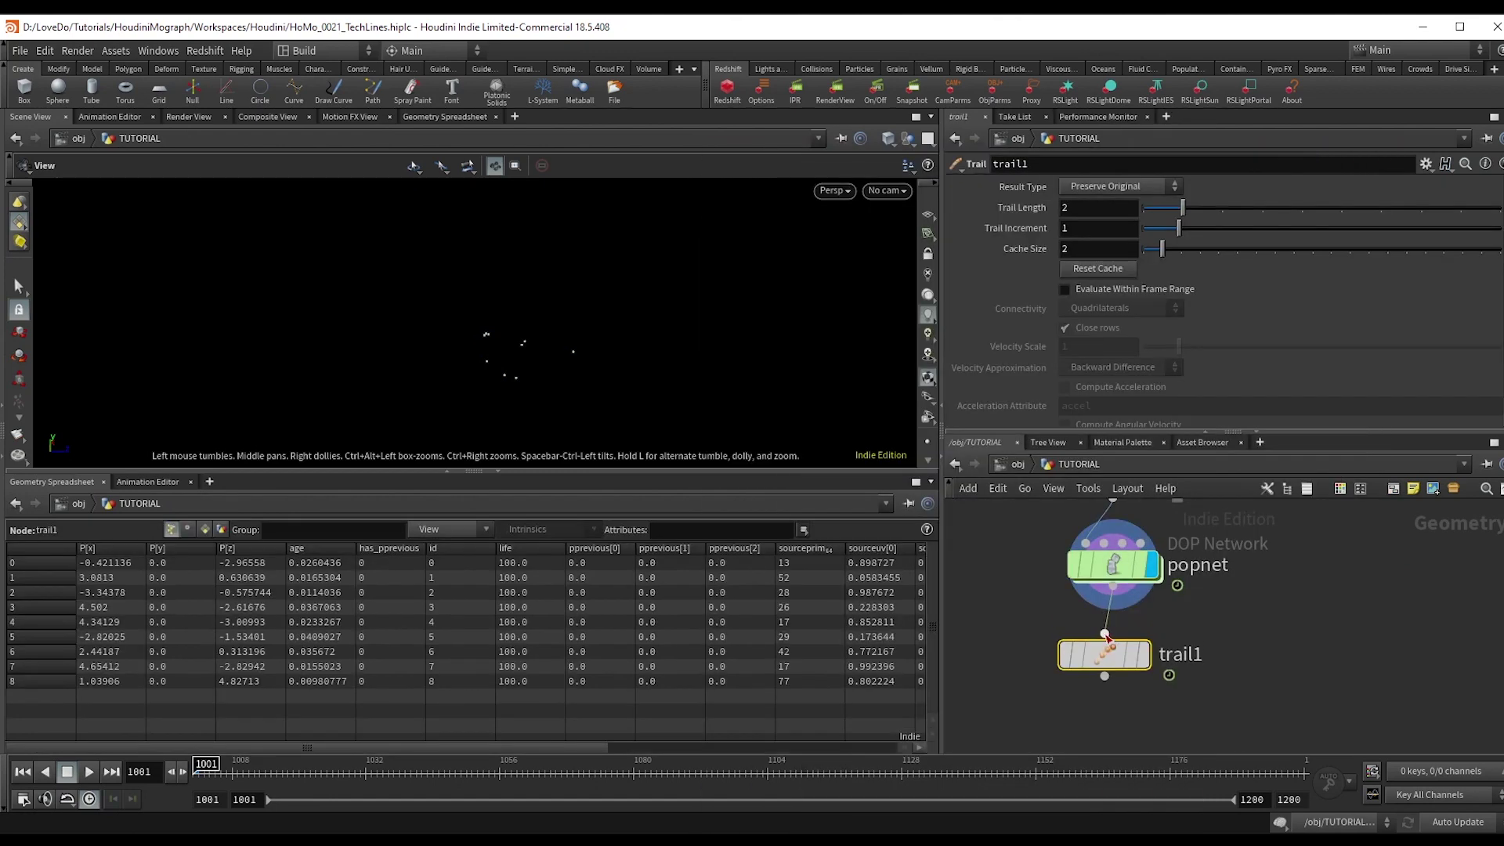
pyautogui.moveTo(1078, 208); pyautogui.dragTo(986, 231)
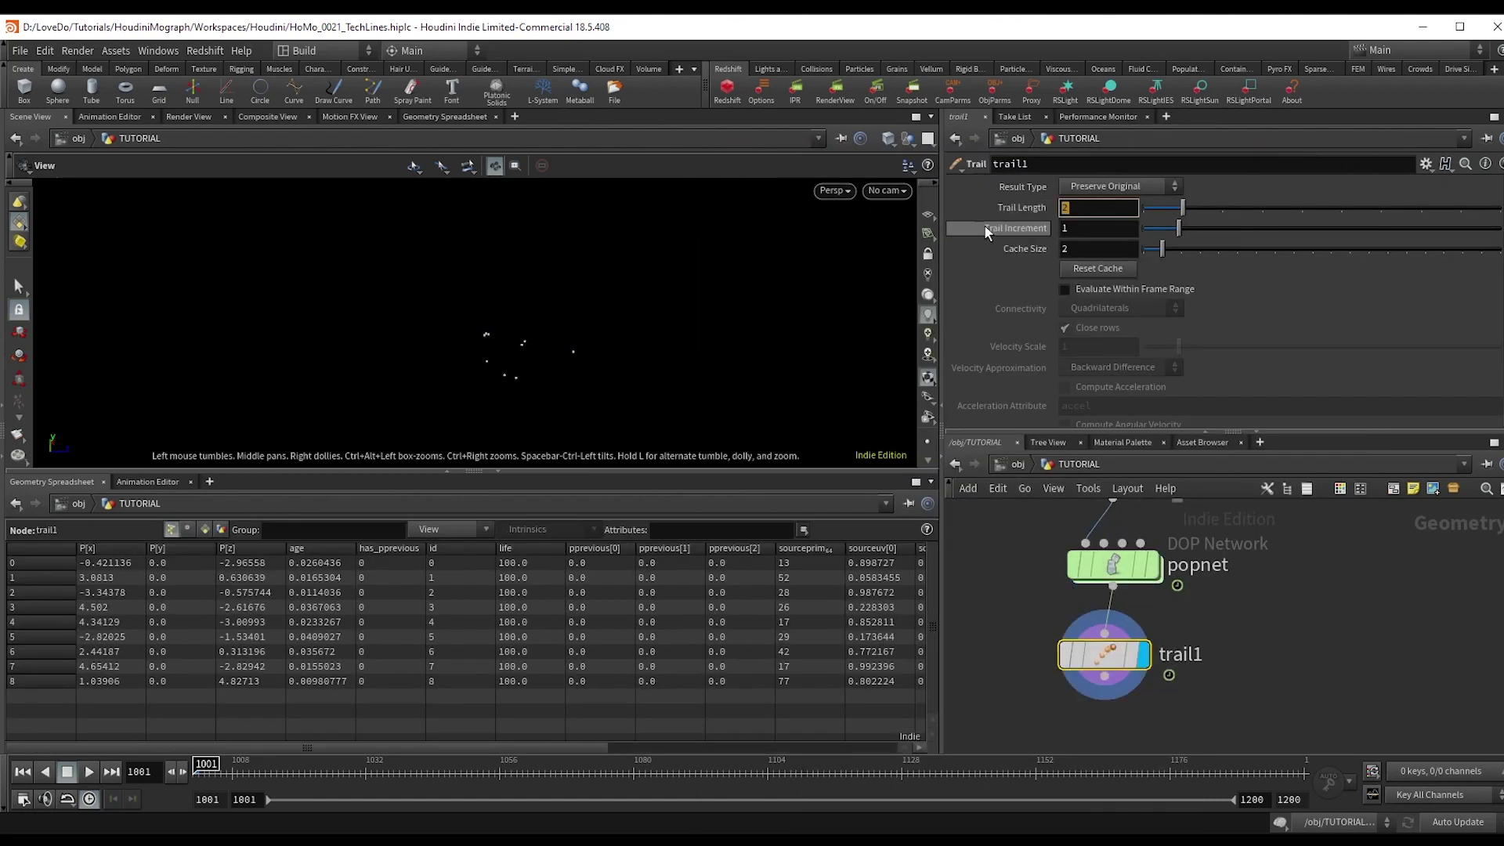
pyautogui.write('70')
pyautogui.press('Return')
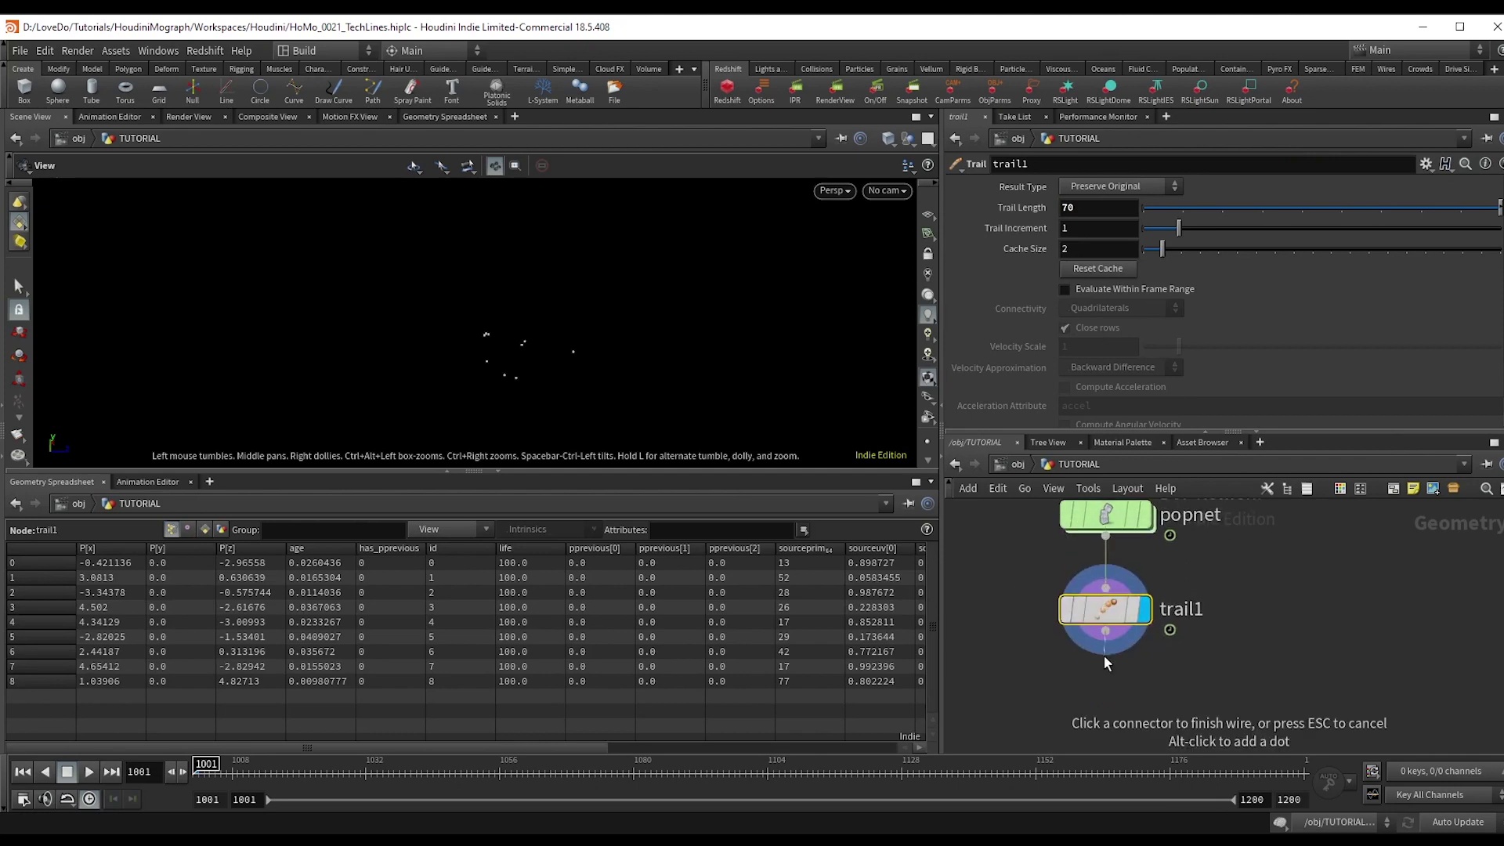
# Append an Add node to the trail node and make it the displayed node.
pyautogui.press('Tab')
pyautogui.write('add')
pyautogui.press('Return')
pyautogui.click(1104, 697)
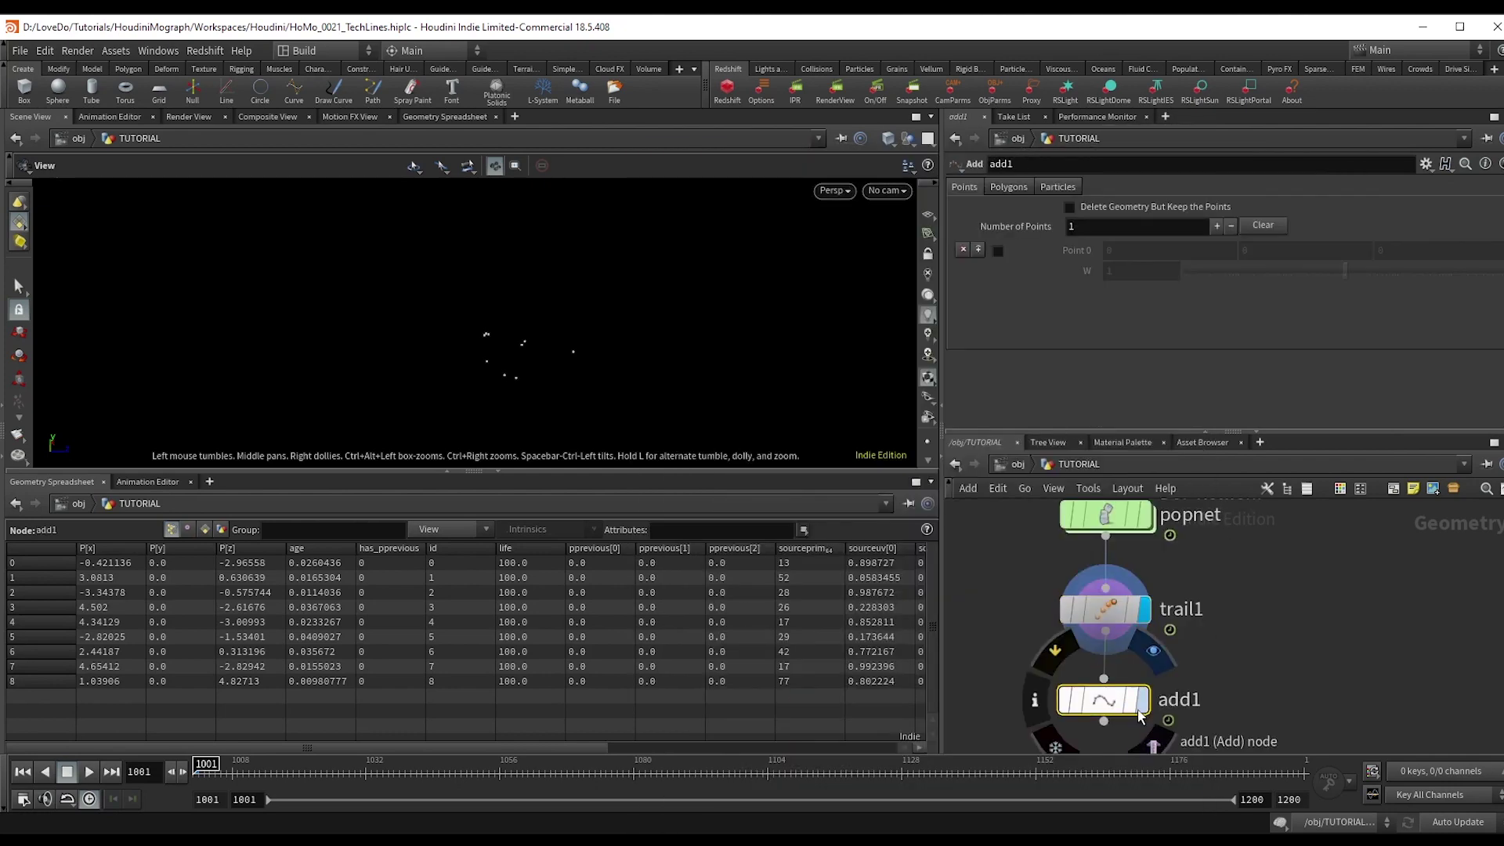
pyautogui.click(1143, 701)
# Configure the Add node to create polygons by group, adding by attribute with the attribute name id.
pyautogui.click(1006, 188)
pyautogui.click(1046, 230)
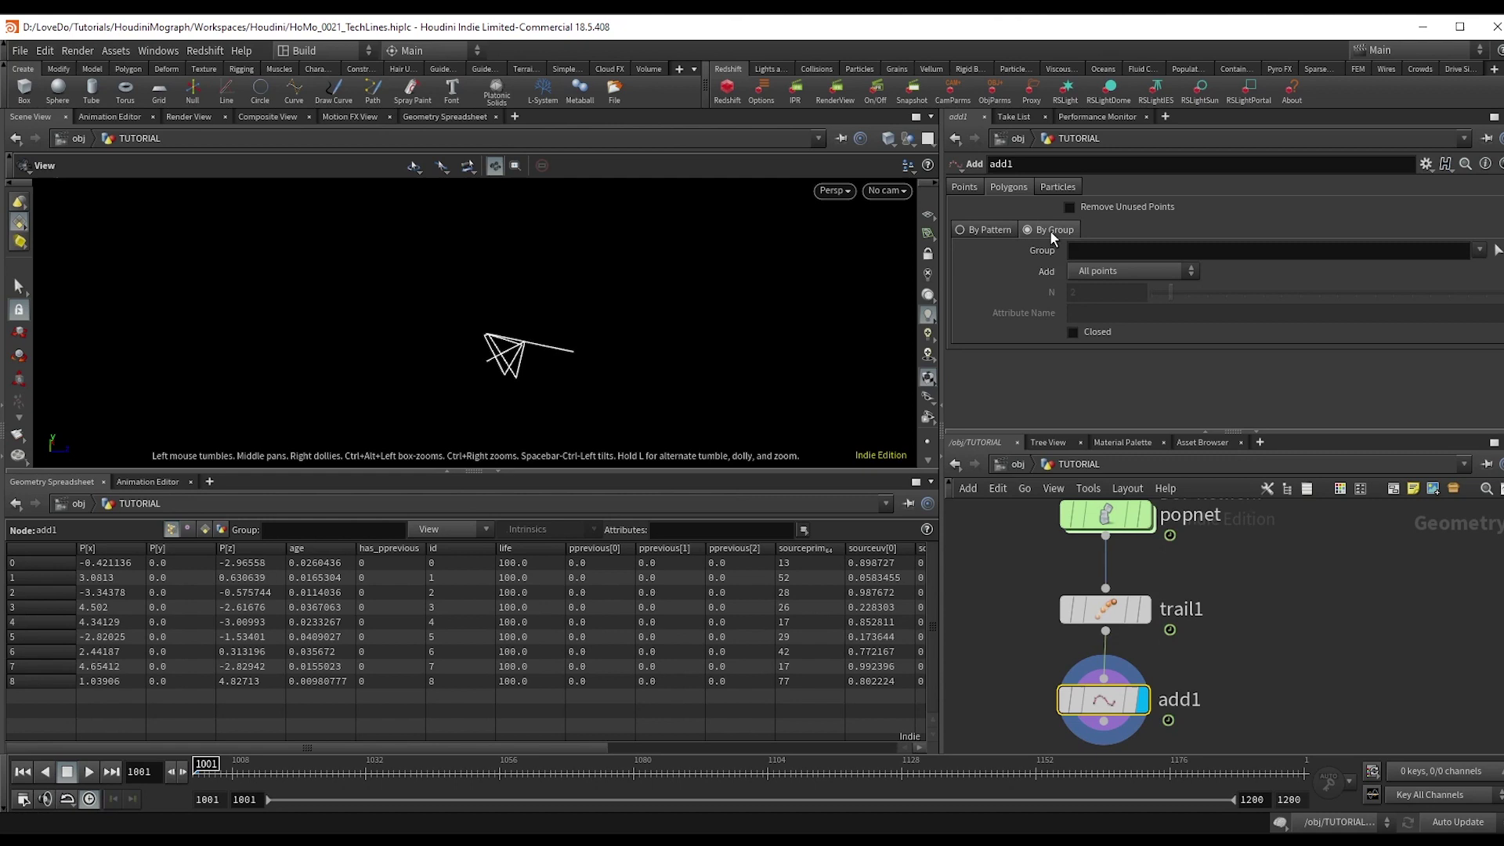
pyautogui.click(1086, 271)
pyautogui.click(1100, 351)
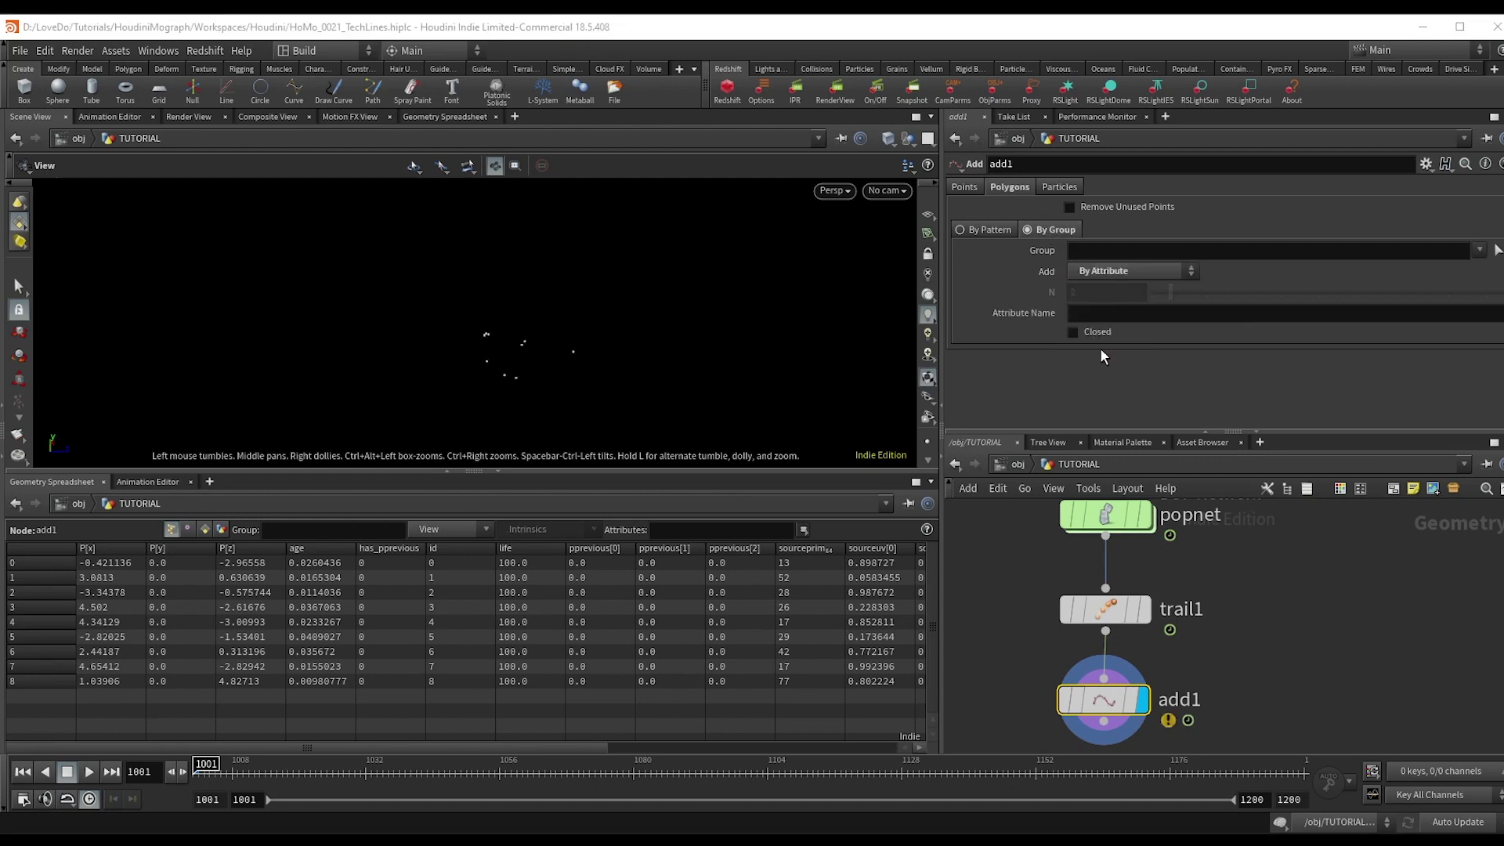
pyautogui.click(1100, 314)
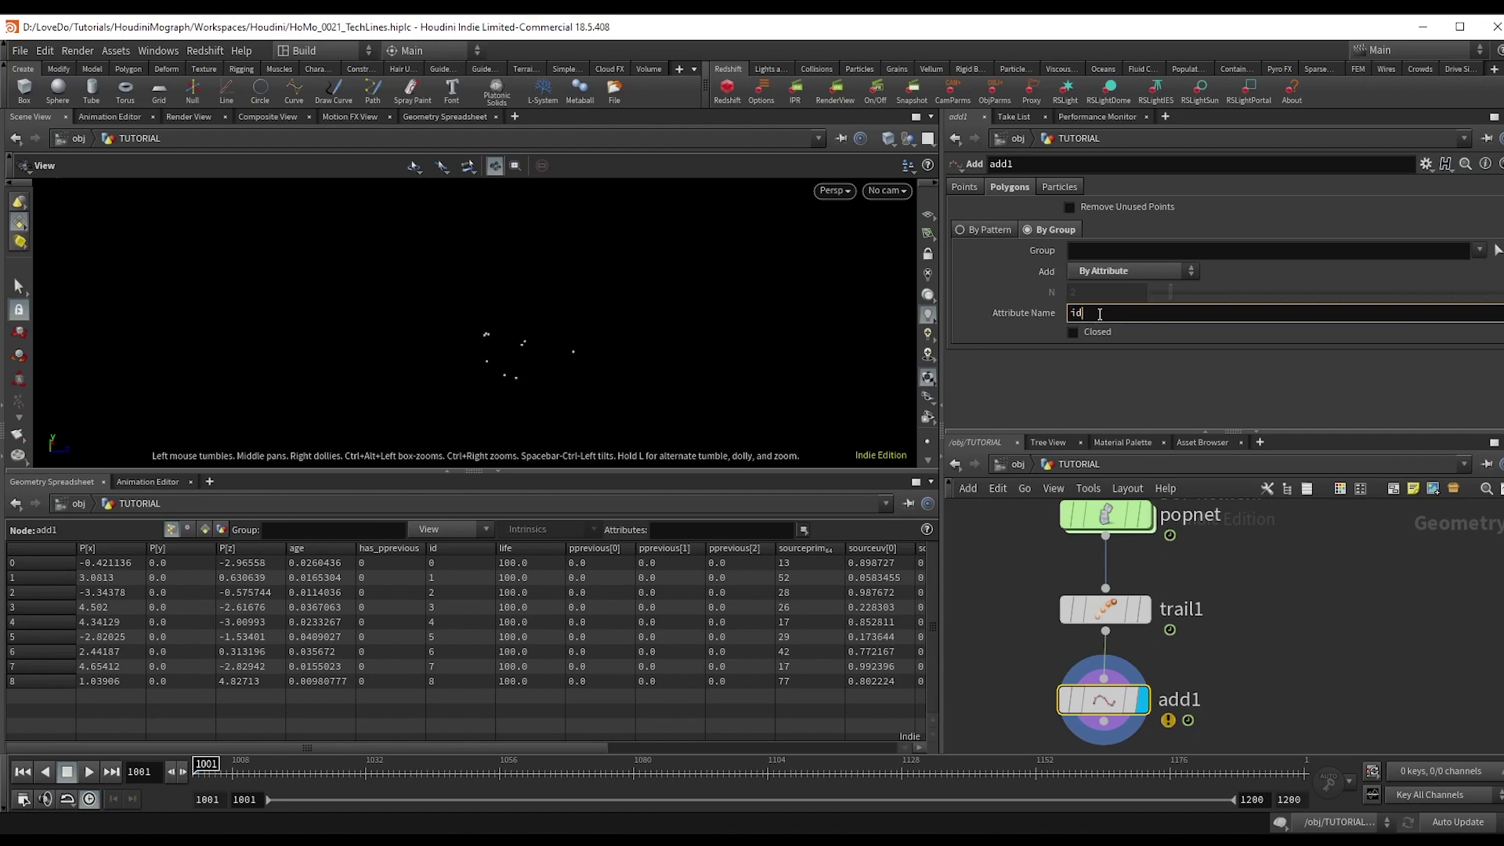
pyautogui.write('id')
pyautogui.press('Return')
# Play and scrub through the simulation to examine the trail lines, finishing at frame 1001.
pyautogui.press('Up')
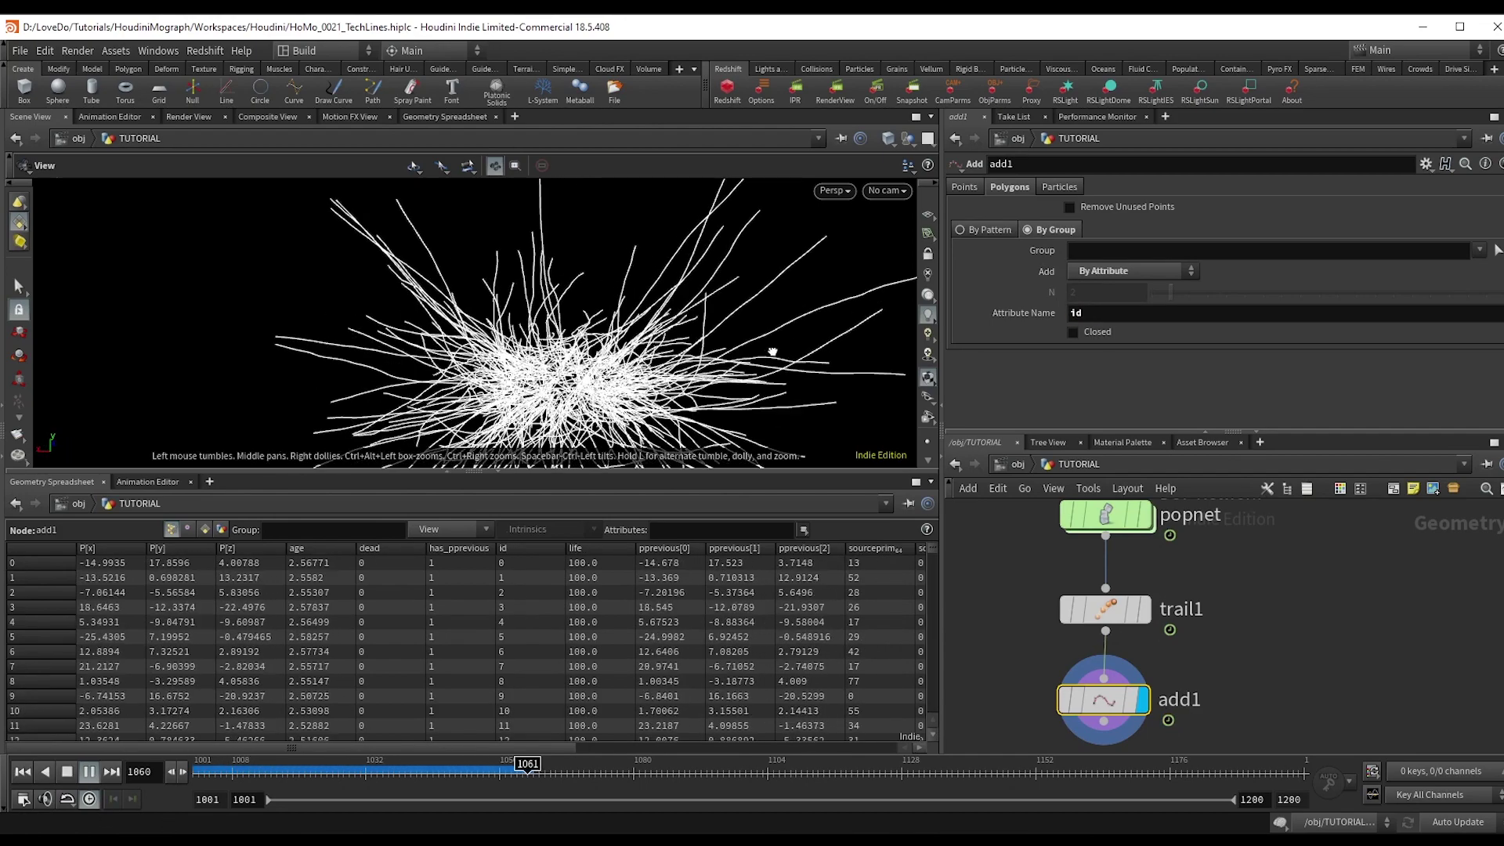
pyautogui.click(90, 772)
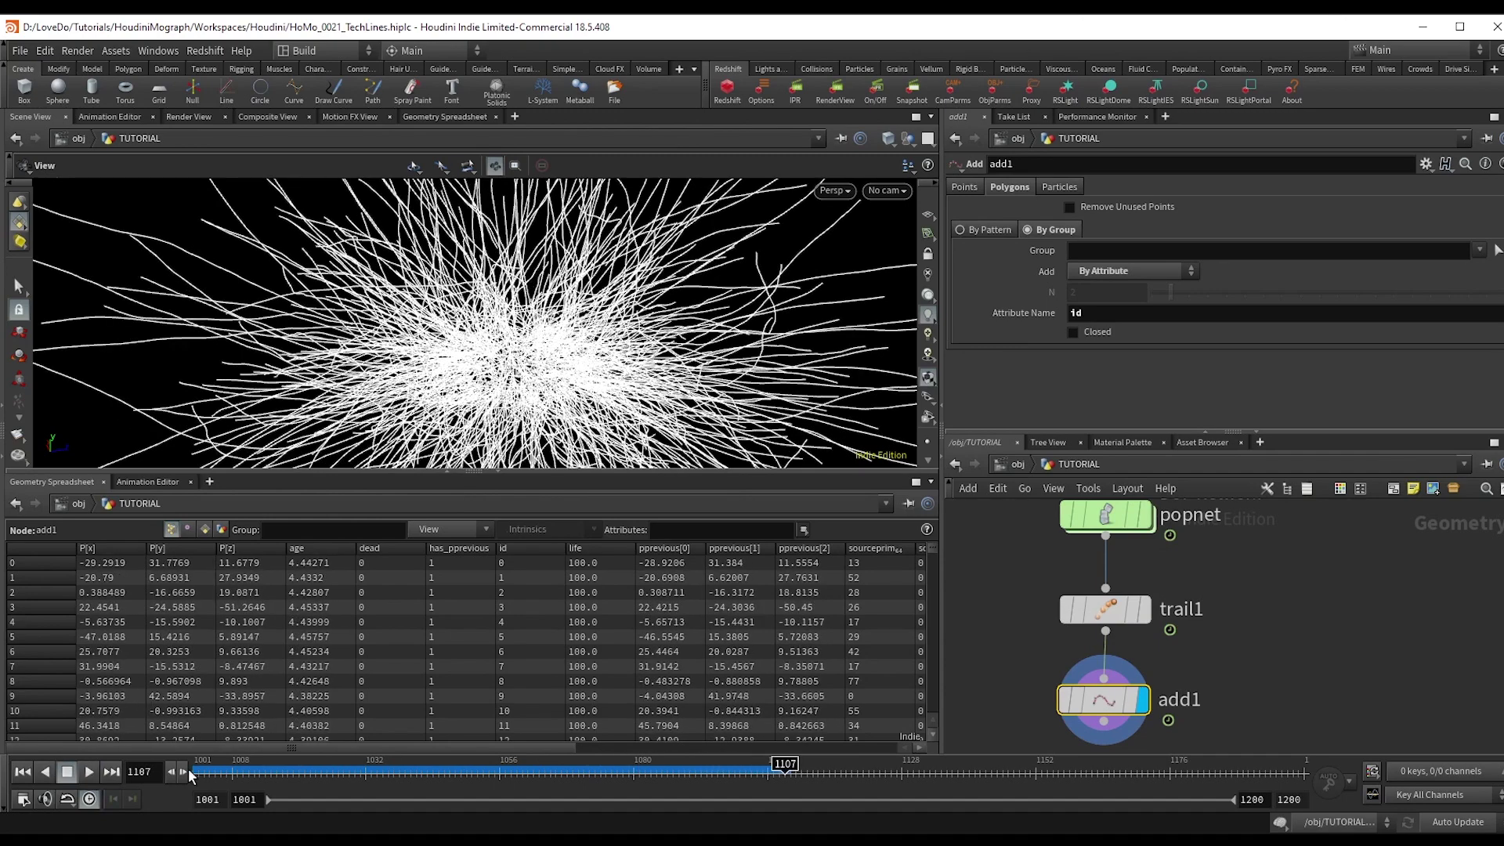
pyautogui.click(196, 771)
pyautogui.moveTo(289, 768); pyautogui.dragTo(517, 773)
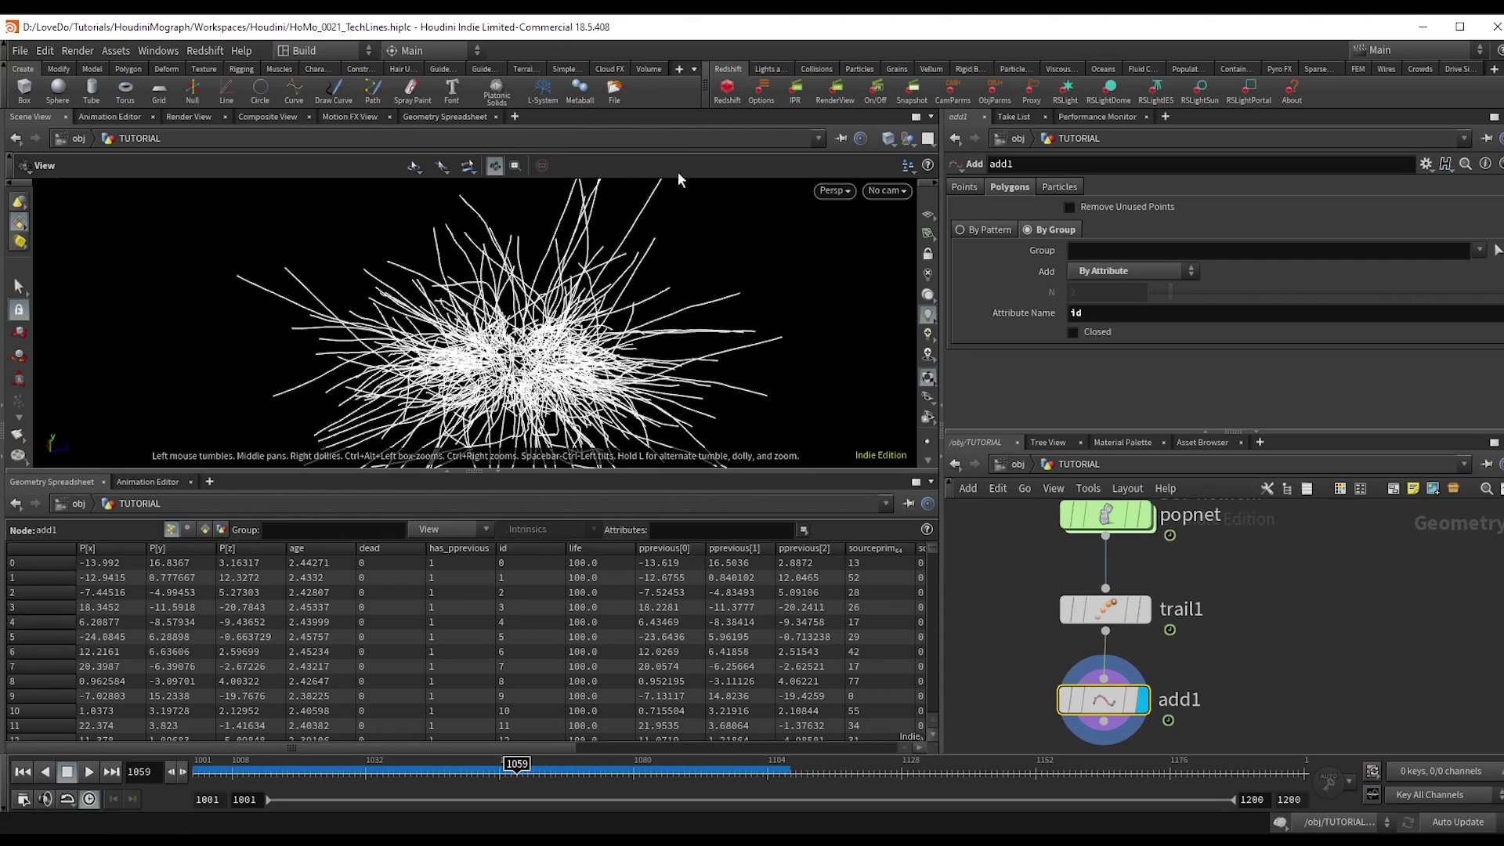
pyautogui.click(22, 772)
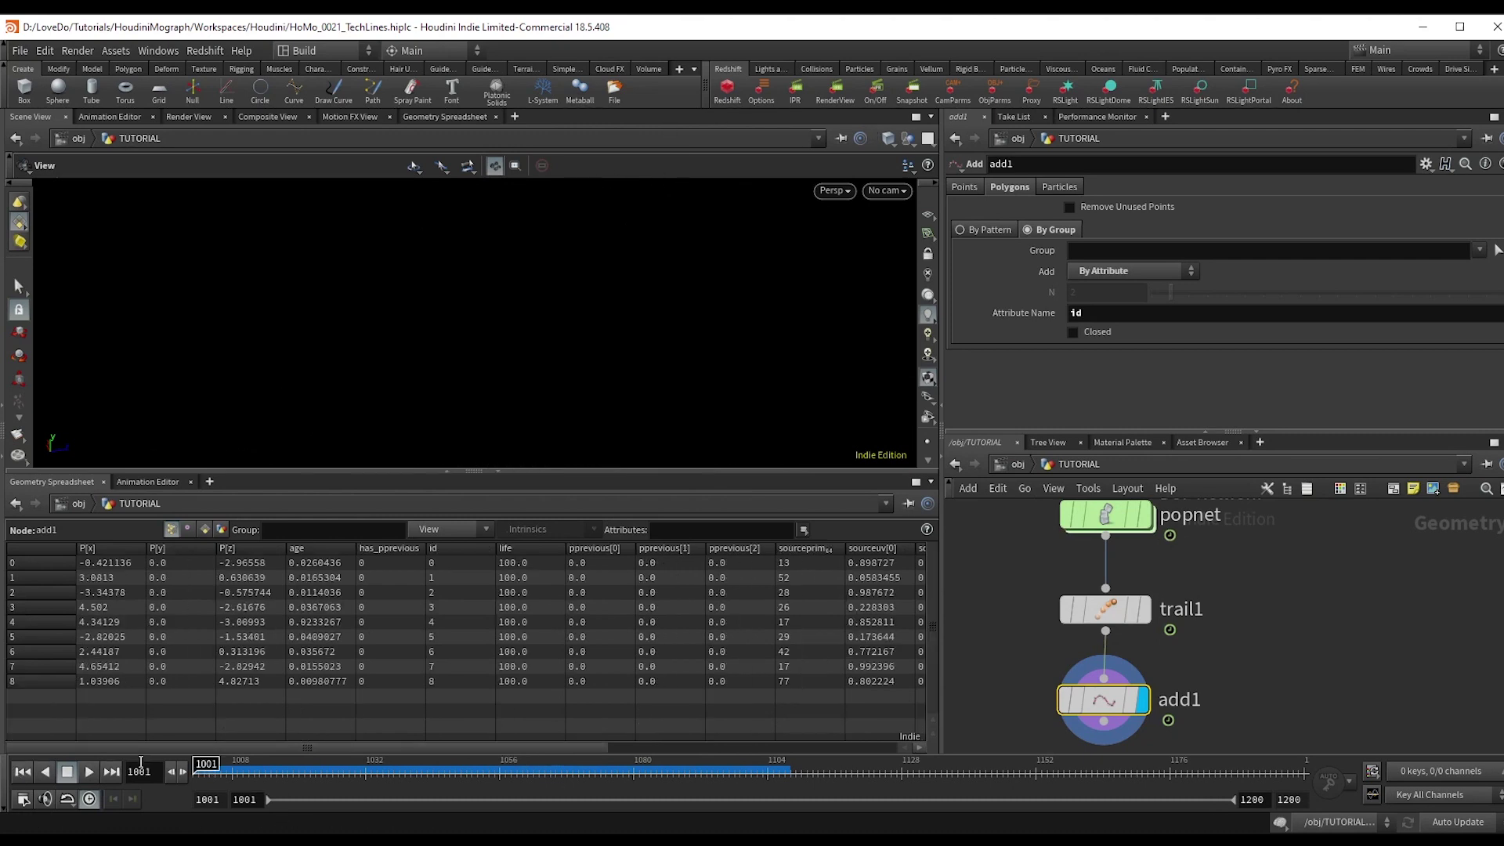
# Enter the POP network and open the popvop1 node's VEX network containing the curl noise.
pyautogui.doubleClick(1104, 517)
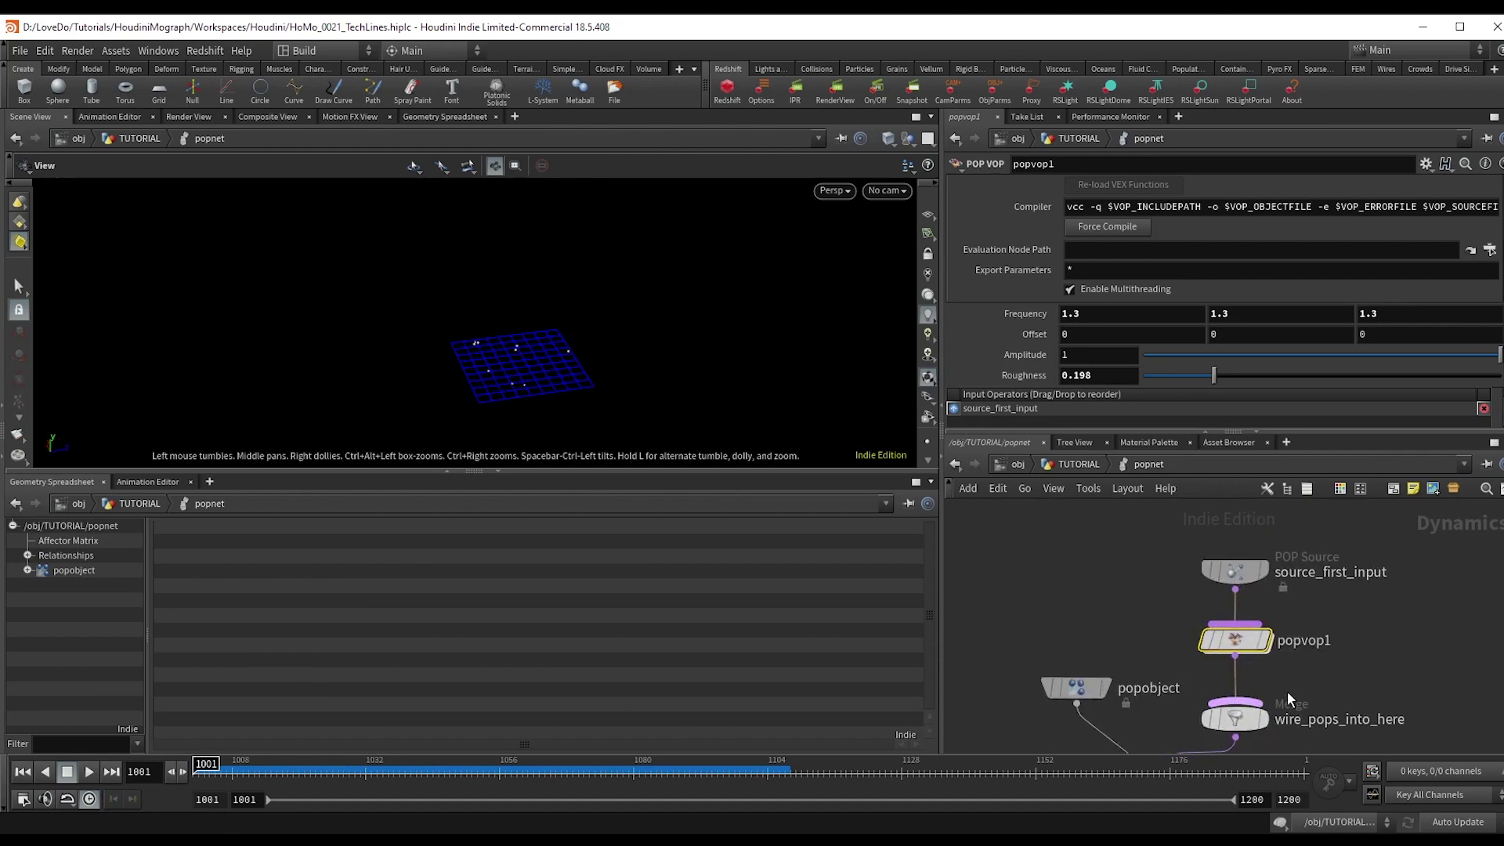
pyautogui.scroll(-2, 1292, 673)
pyautogui.moveTo(1325, 658); pyautogui.dragTo(1308, 630, button='middle')
pyautogui.moveTo(292, 770); pyautogui.dragTo(159, 757)
pyautogui.doubleClick(1234, 611)
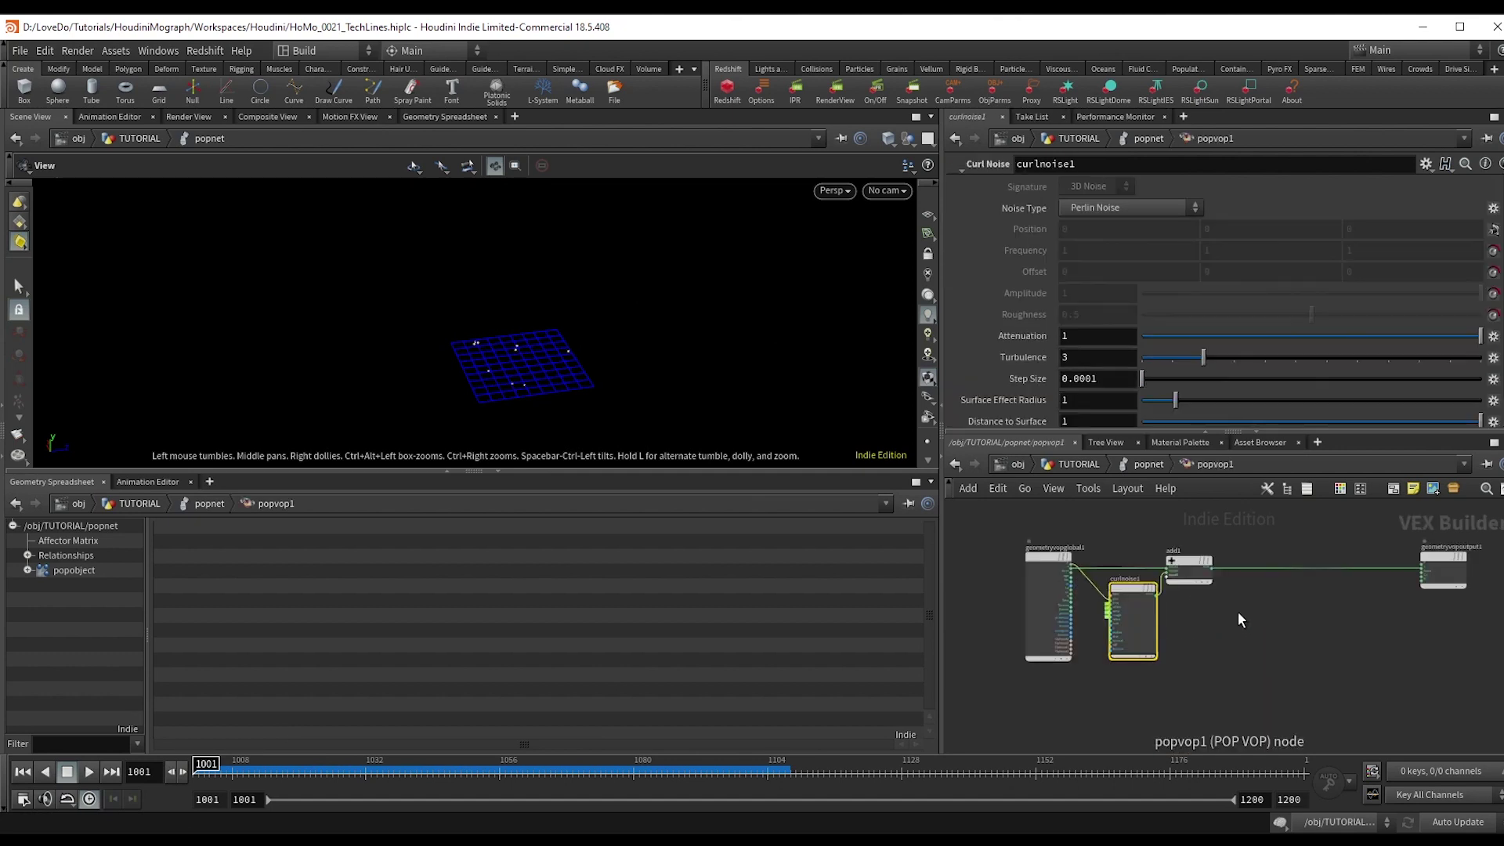
pyautogui.scroll(-2, 1234, 611)
pyautogui.scroll(2, 1238, 627)
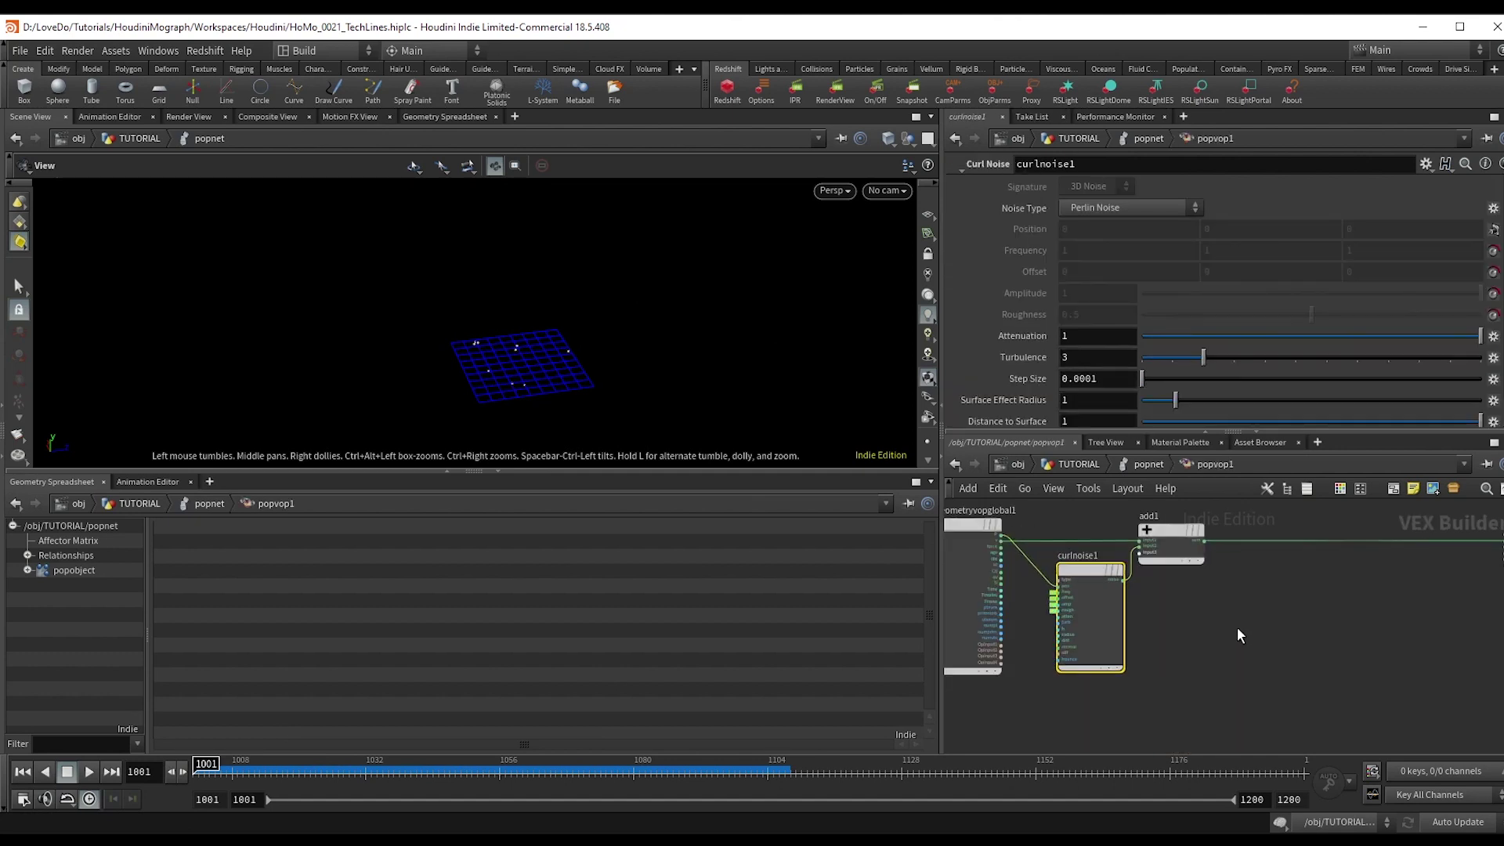
# Append an Absolute node to the noise output of curlnoise1, placed below the existing Add node.
pyautogui.moveTo(1237, 629); pyautogui.dragTo(1088, 613, button='middle')
pyautogui.click(1005, 590)
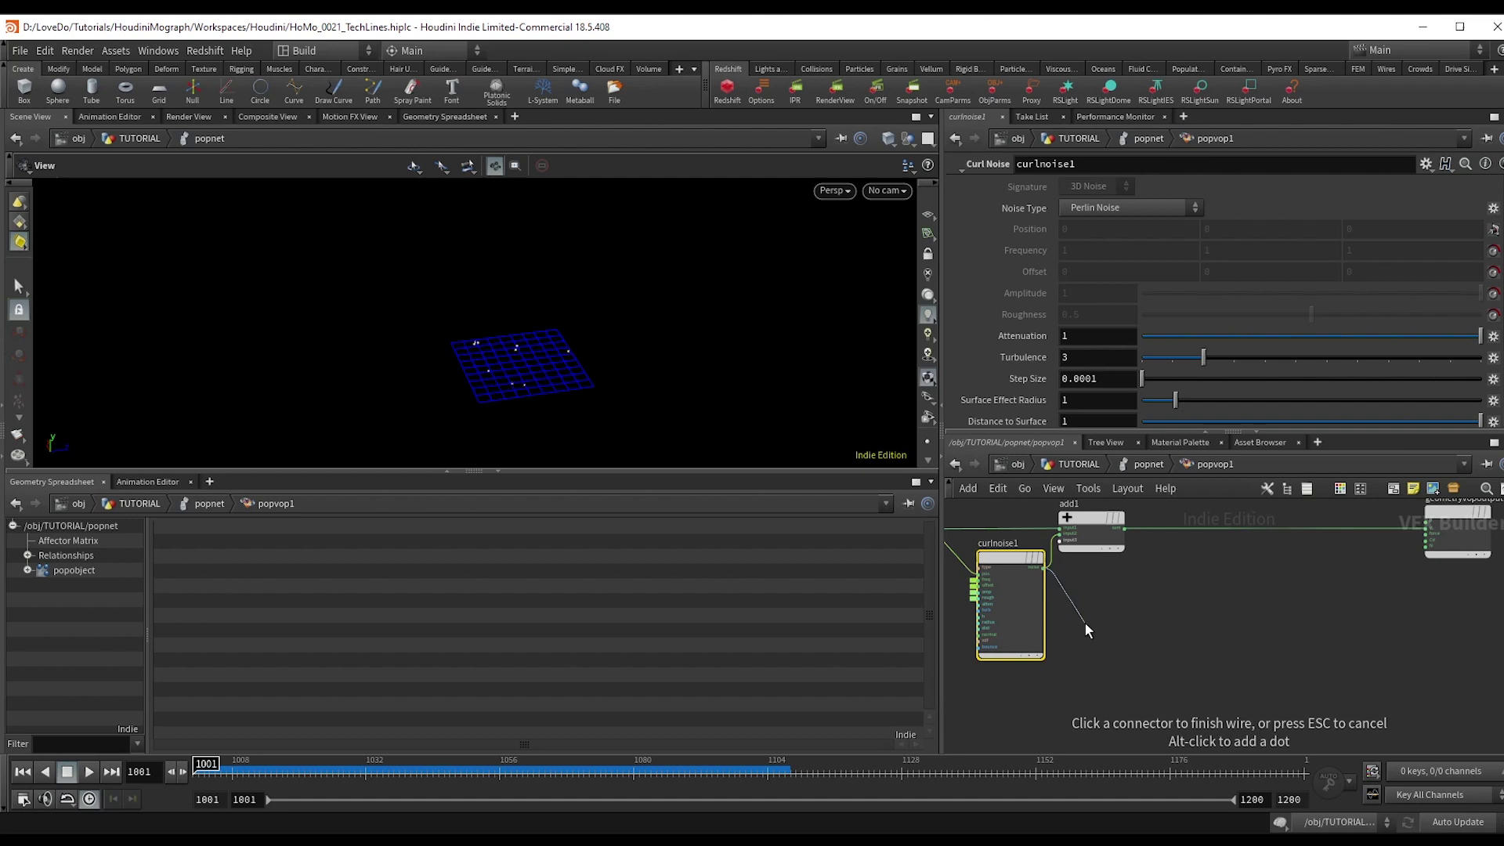
pyautogui.press('Escape')
pyautogui.scroll(2, 1040, 581)
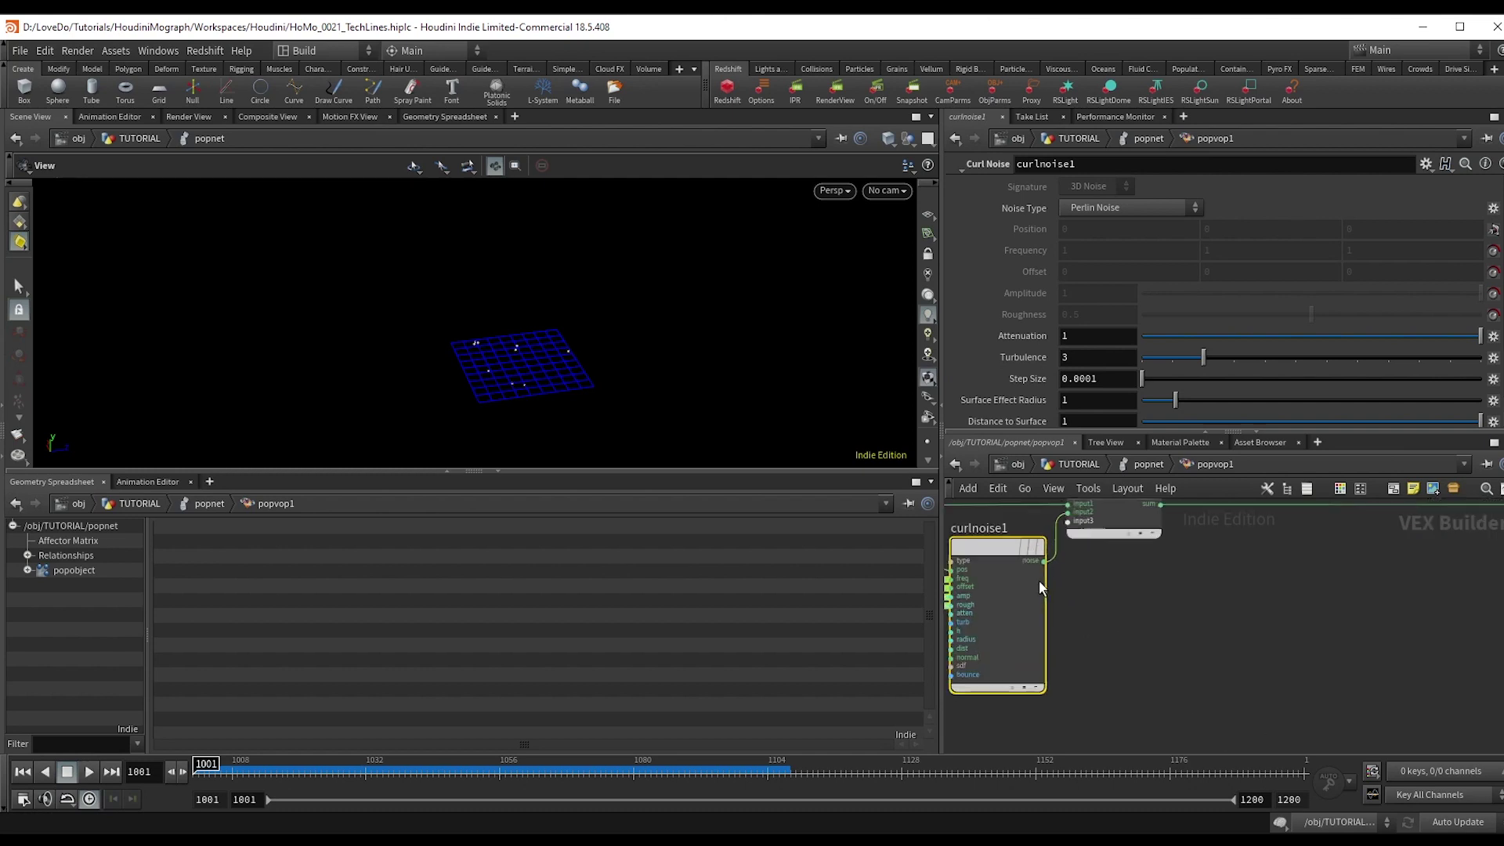
pyautogui.click(1045, 562)
pyautogui.scroll(-3, 1049, 593)
pyautogui.moveTo(1064, 628); pyautogui.dragTo(1089, 617, button='middle')
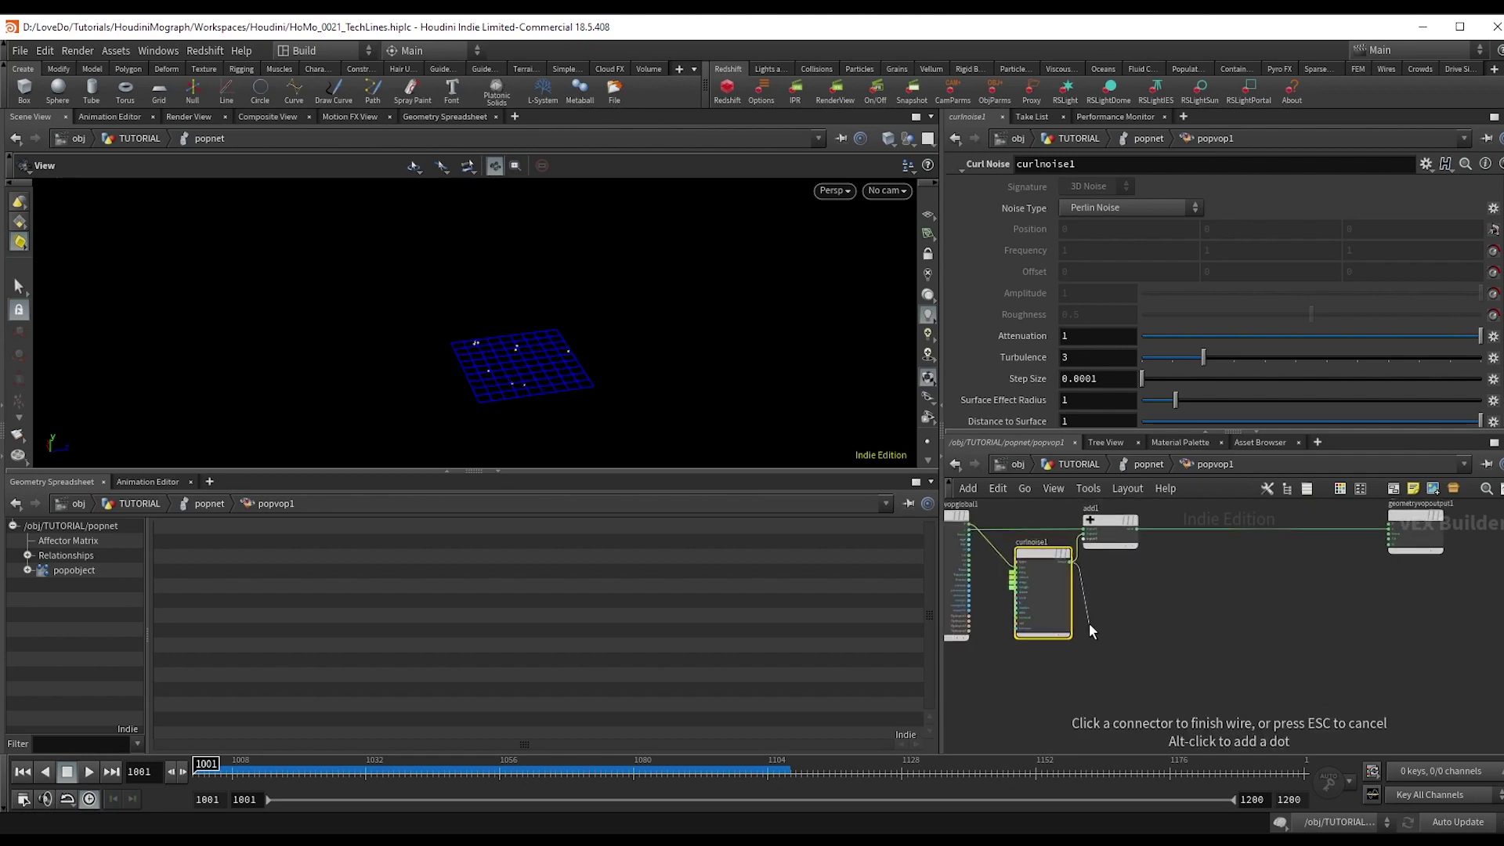
pyautogui.click(1089, 624)
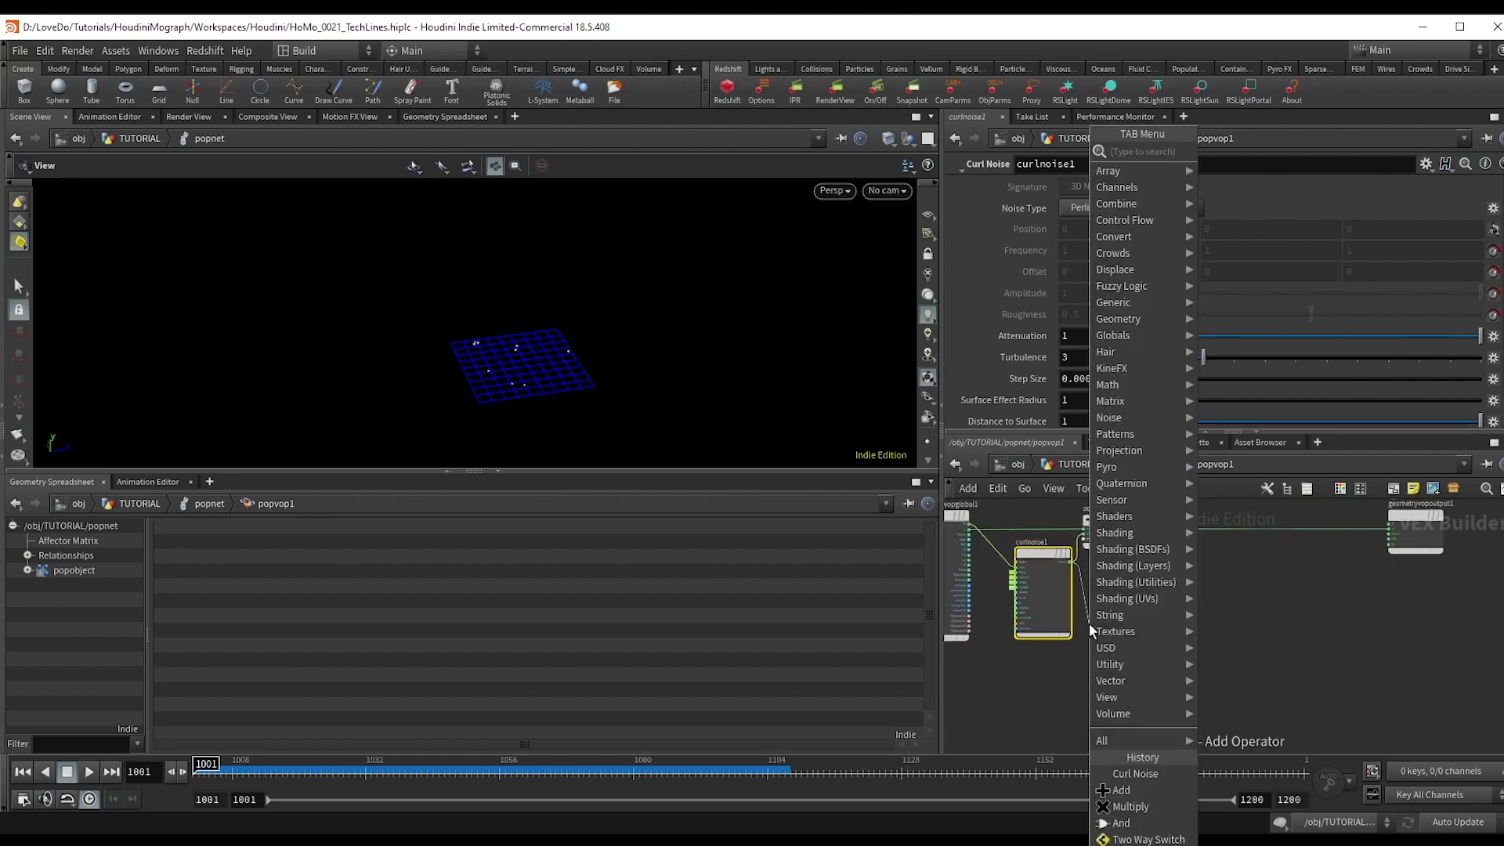
pyautogui.write('abs')
pyautogui.press('Return')
pyautogui.scroll(2, 1083, 603)
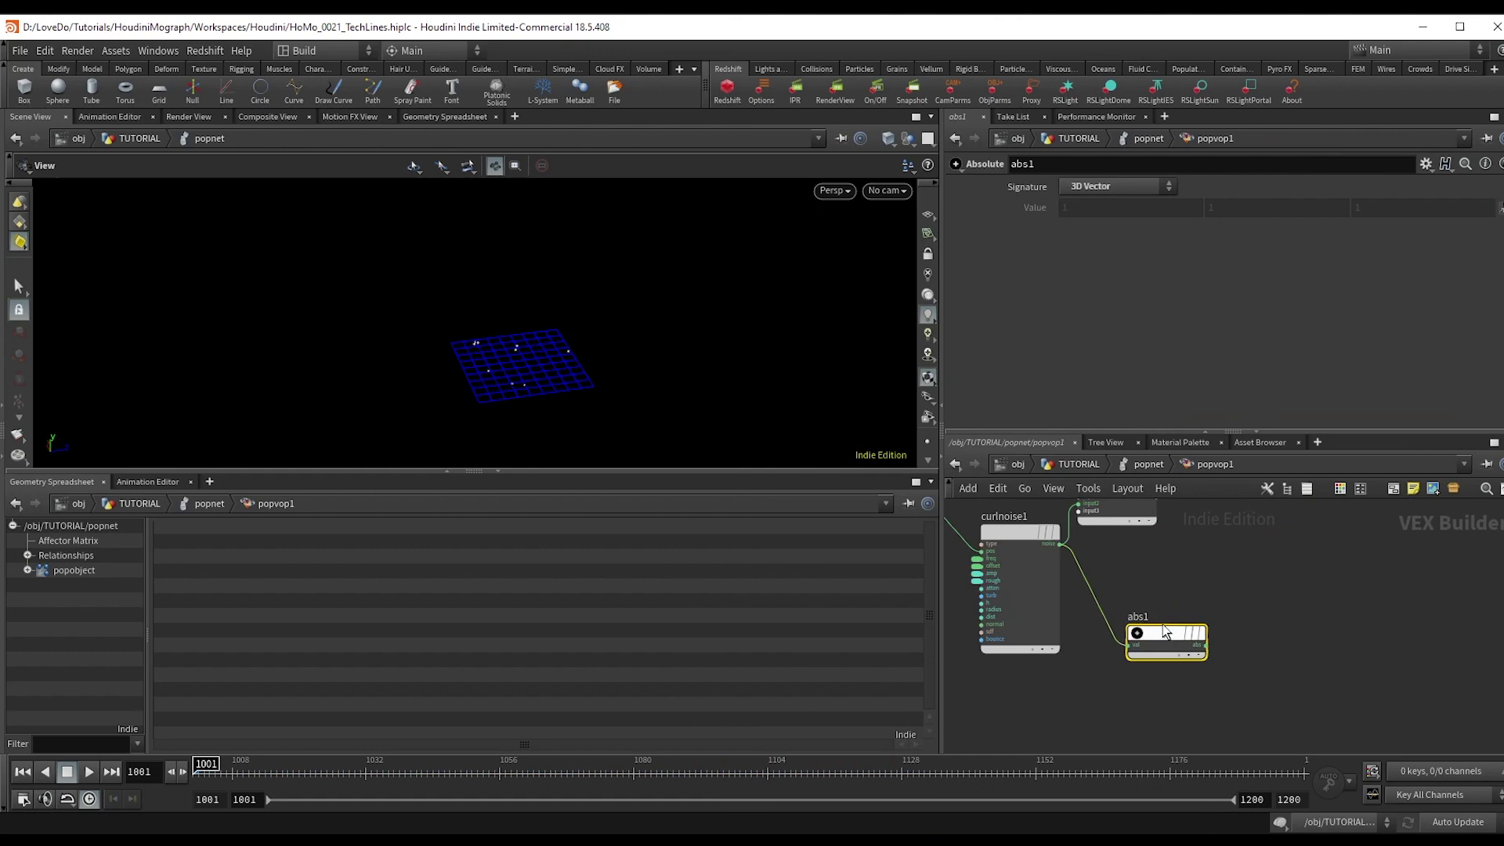
pyautogui.moveTo(1166, 623); pyautogui.dragTo(1120, 632)
# Append a Vector to Float node to the output of abs1 and place it beside abs1.
pyautogui.click(1162, 657)
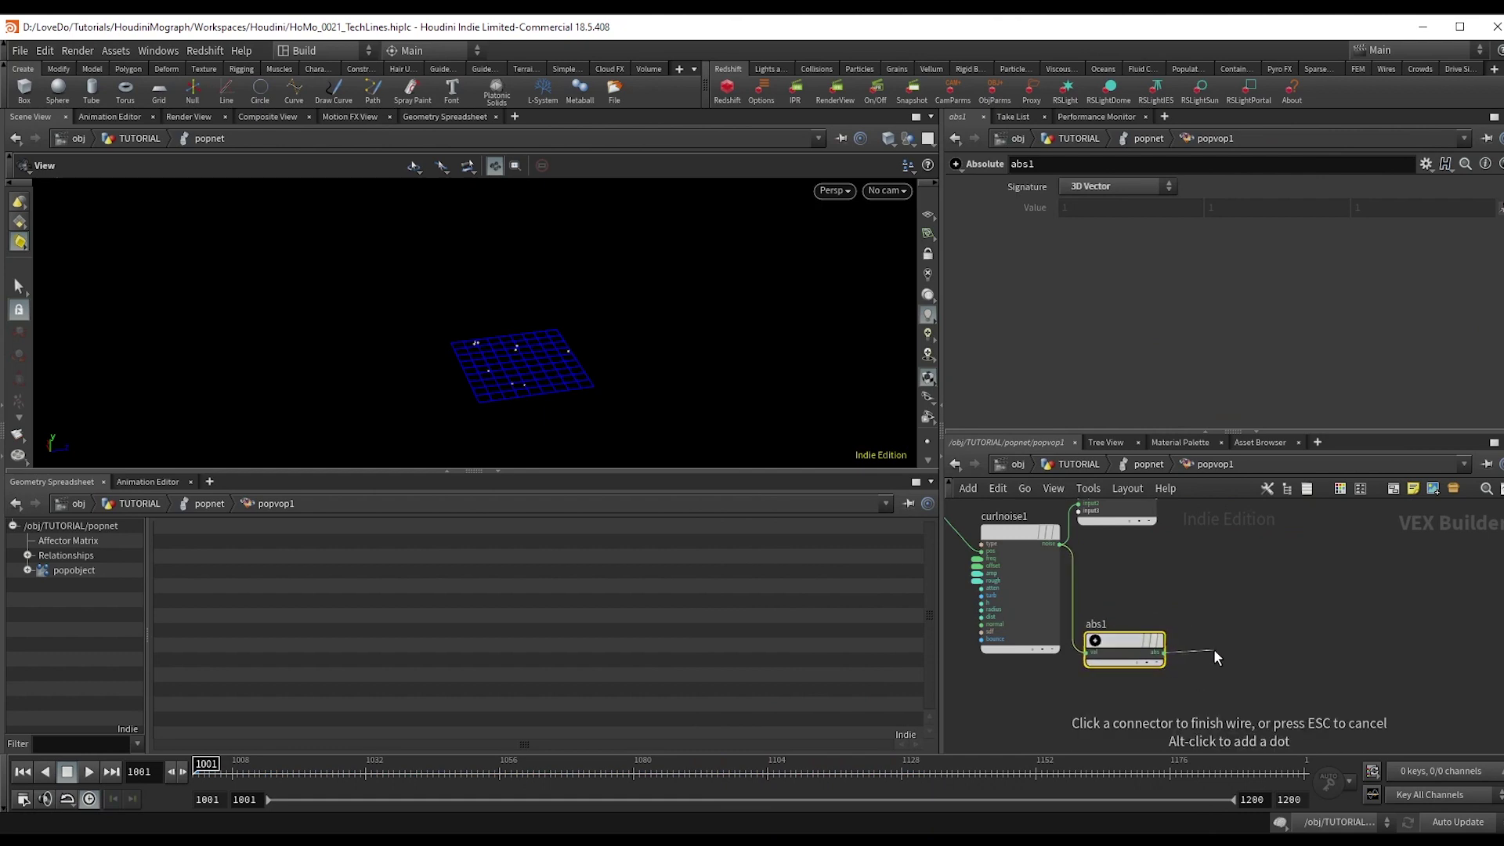
pyautogui.scroll(-1, 1175, 649)
pyautogui.press('Tab')
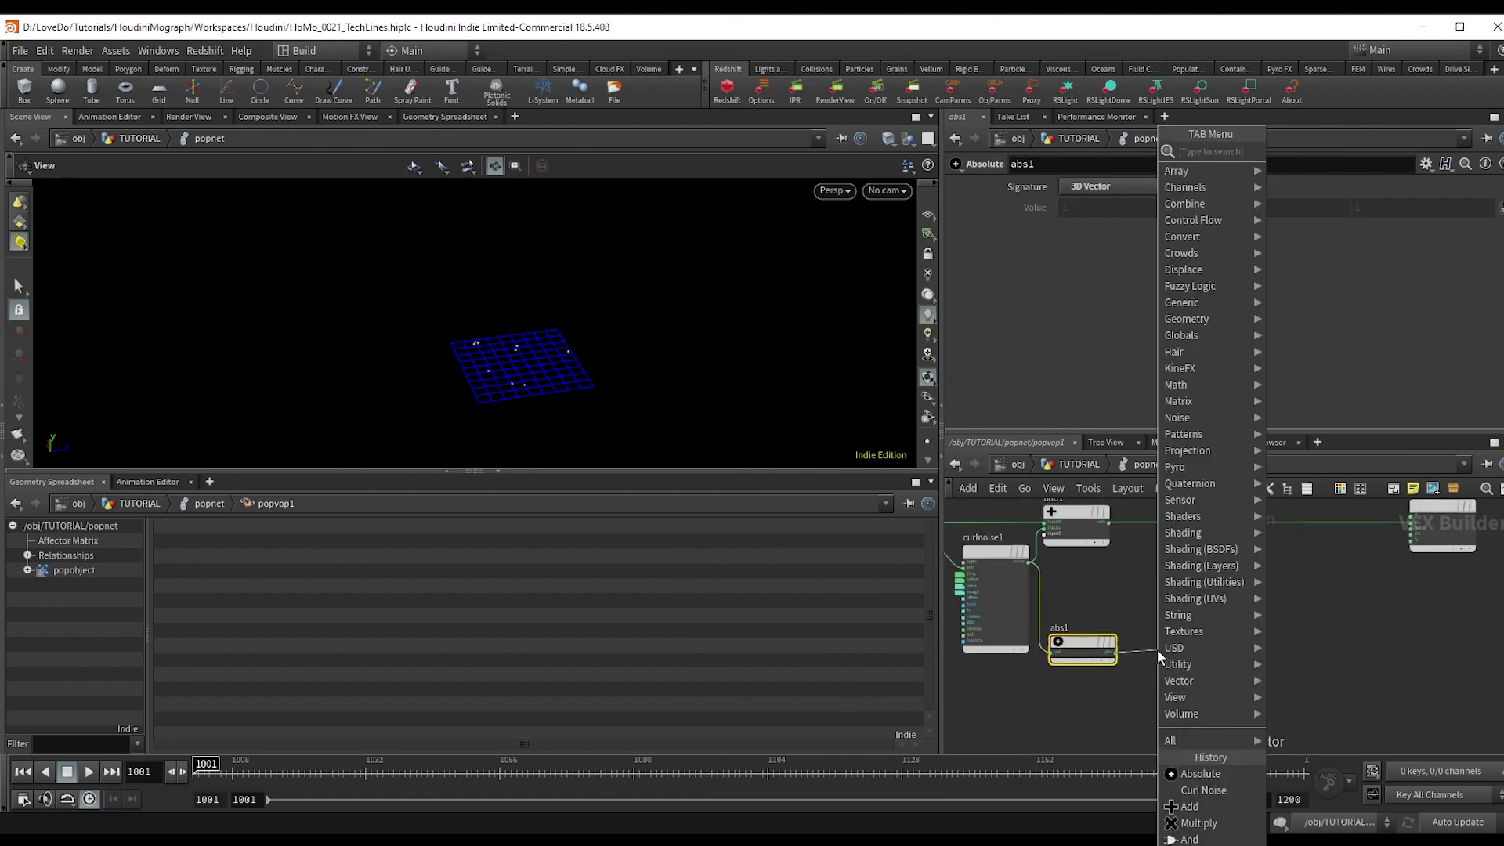
pyautogui.write('v')
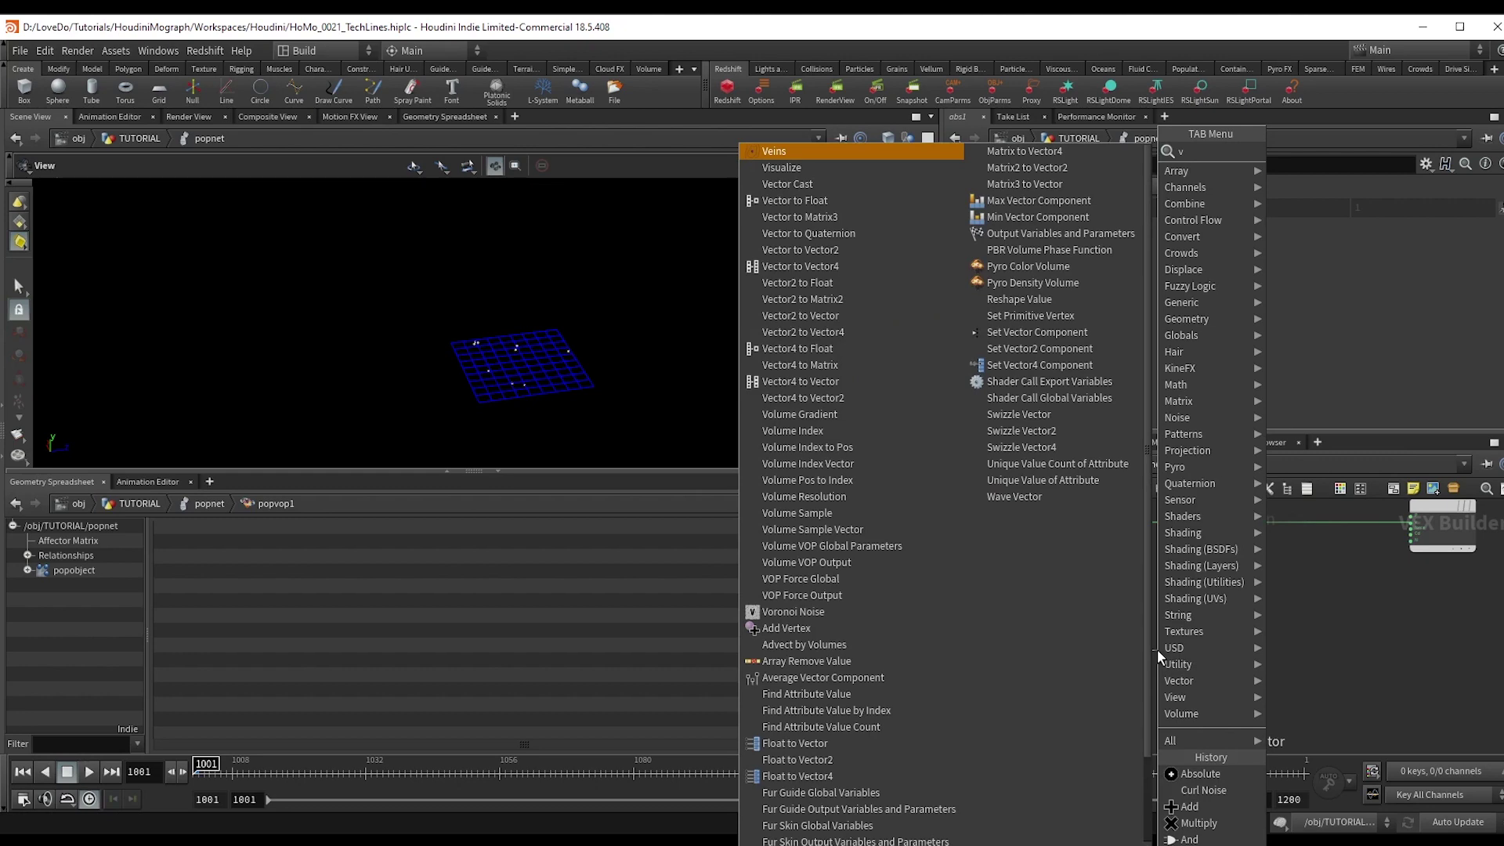
pyautogui.write('ecf')
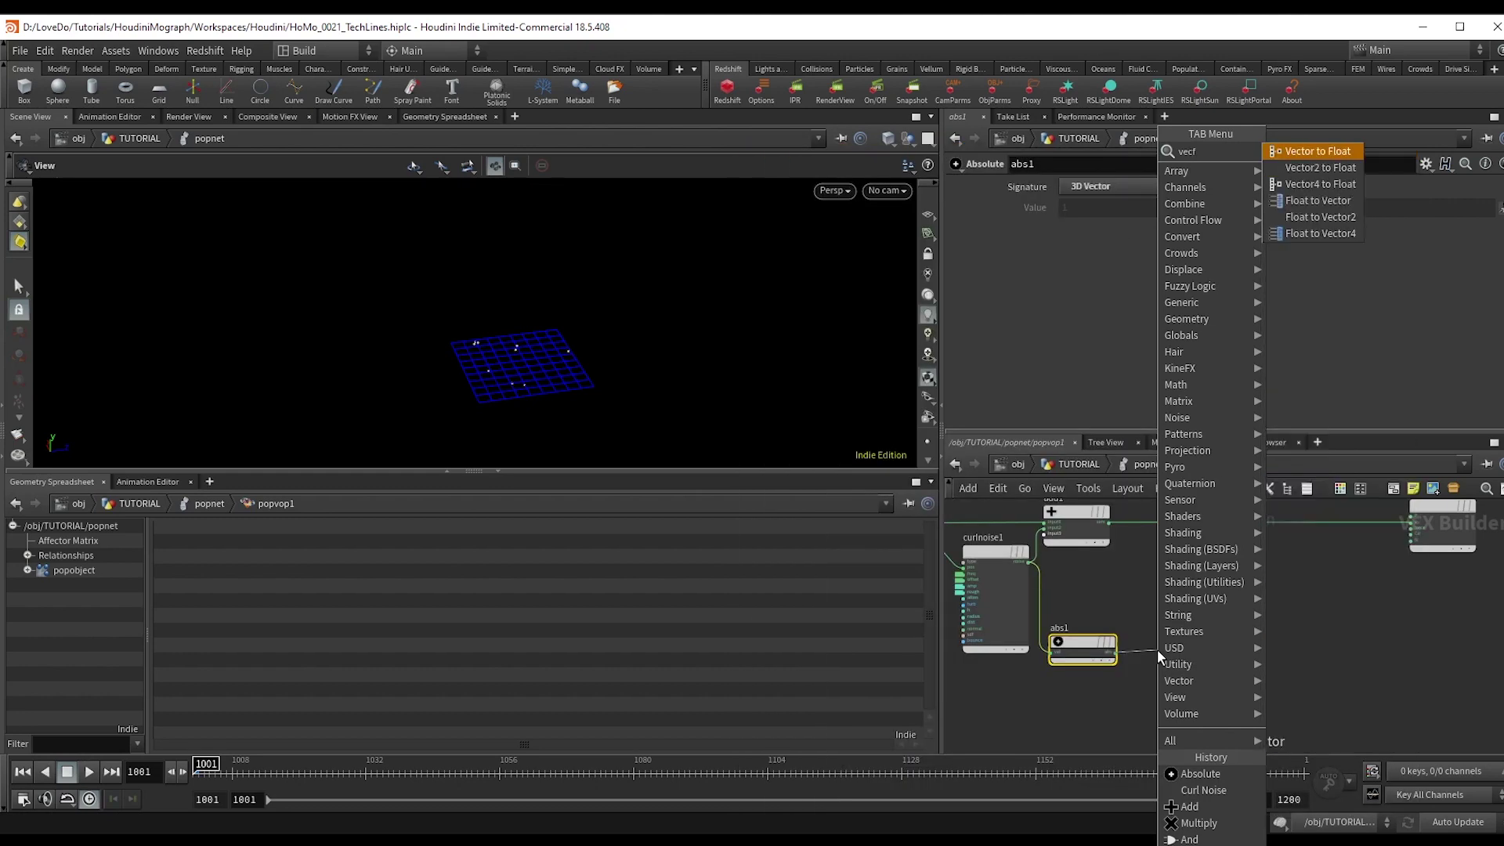
pyautogui.press('Return')
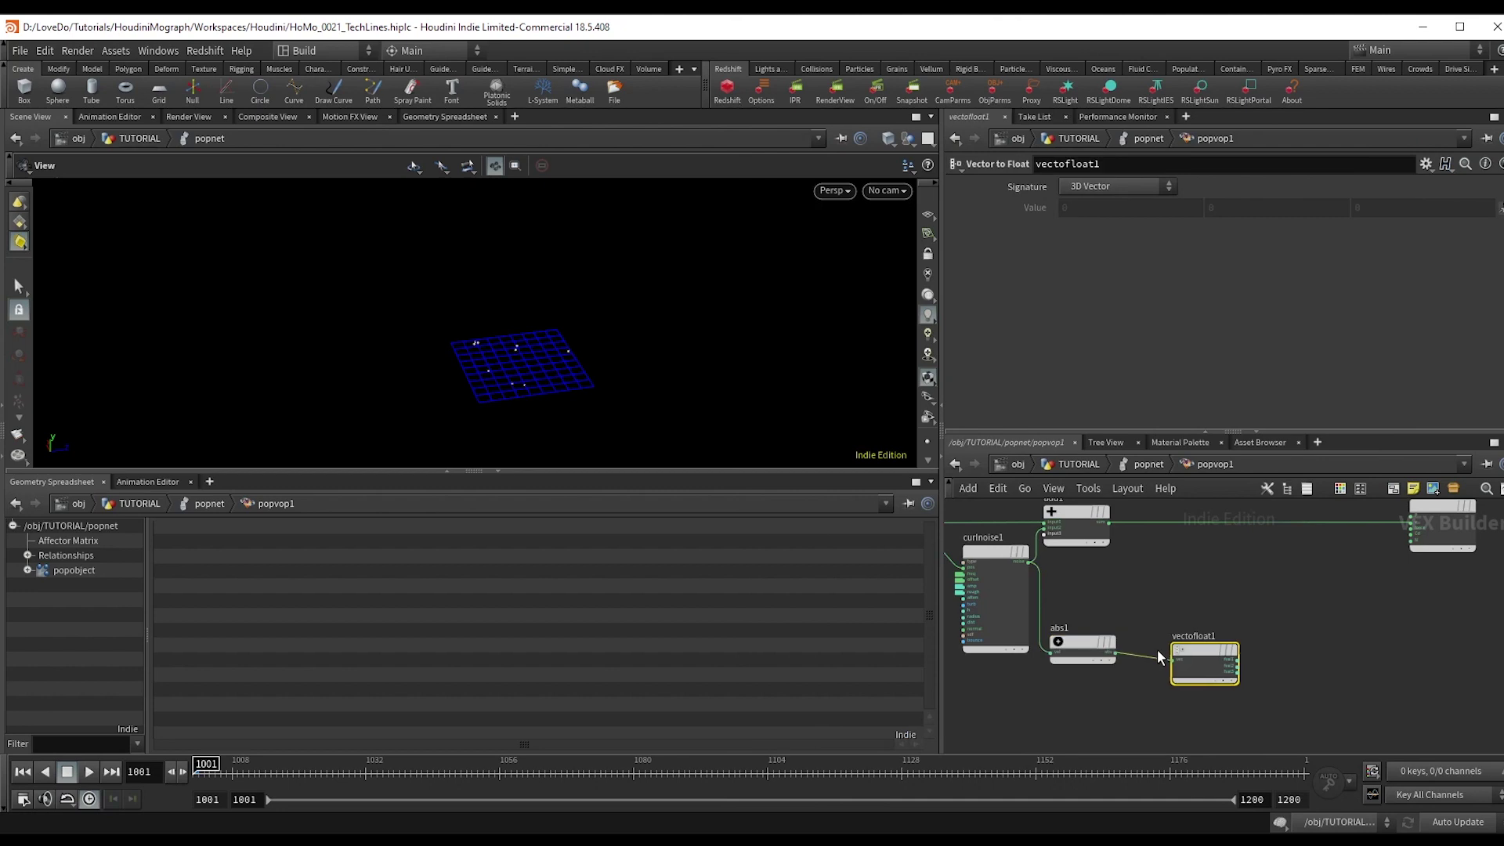
pyautogui.moveTo(1199, 659); pyautogui.dragTo(1177, 650)
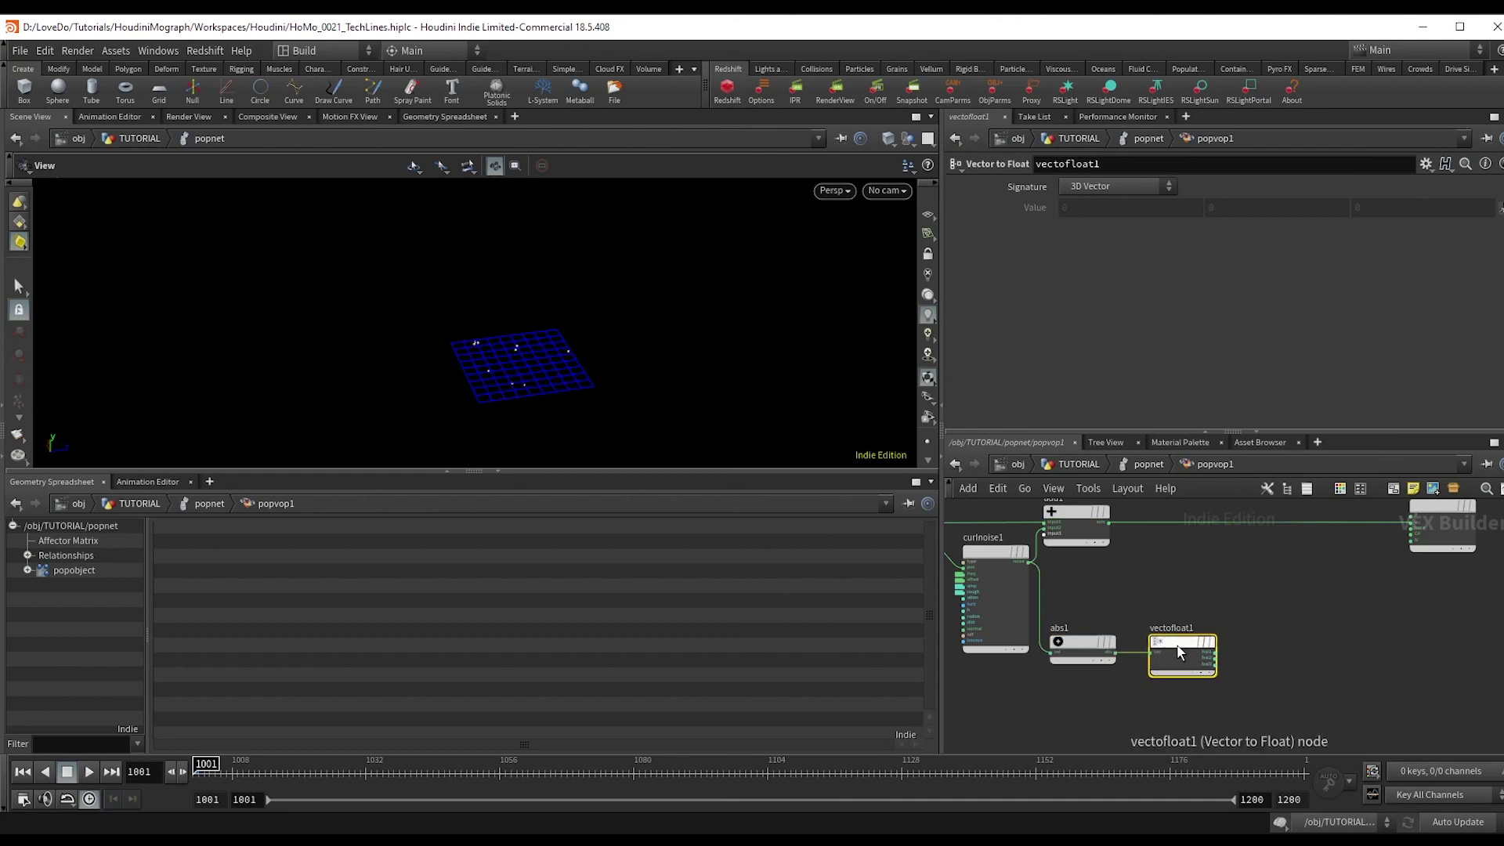
# Add a Constant node of type 3 Floats (vector) and duplicate it twice, stacking the copies below it.
pyautogui.moveTo(1356, 607); pyautogui.dragTo(1329, 617, button='middle')
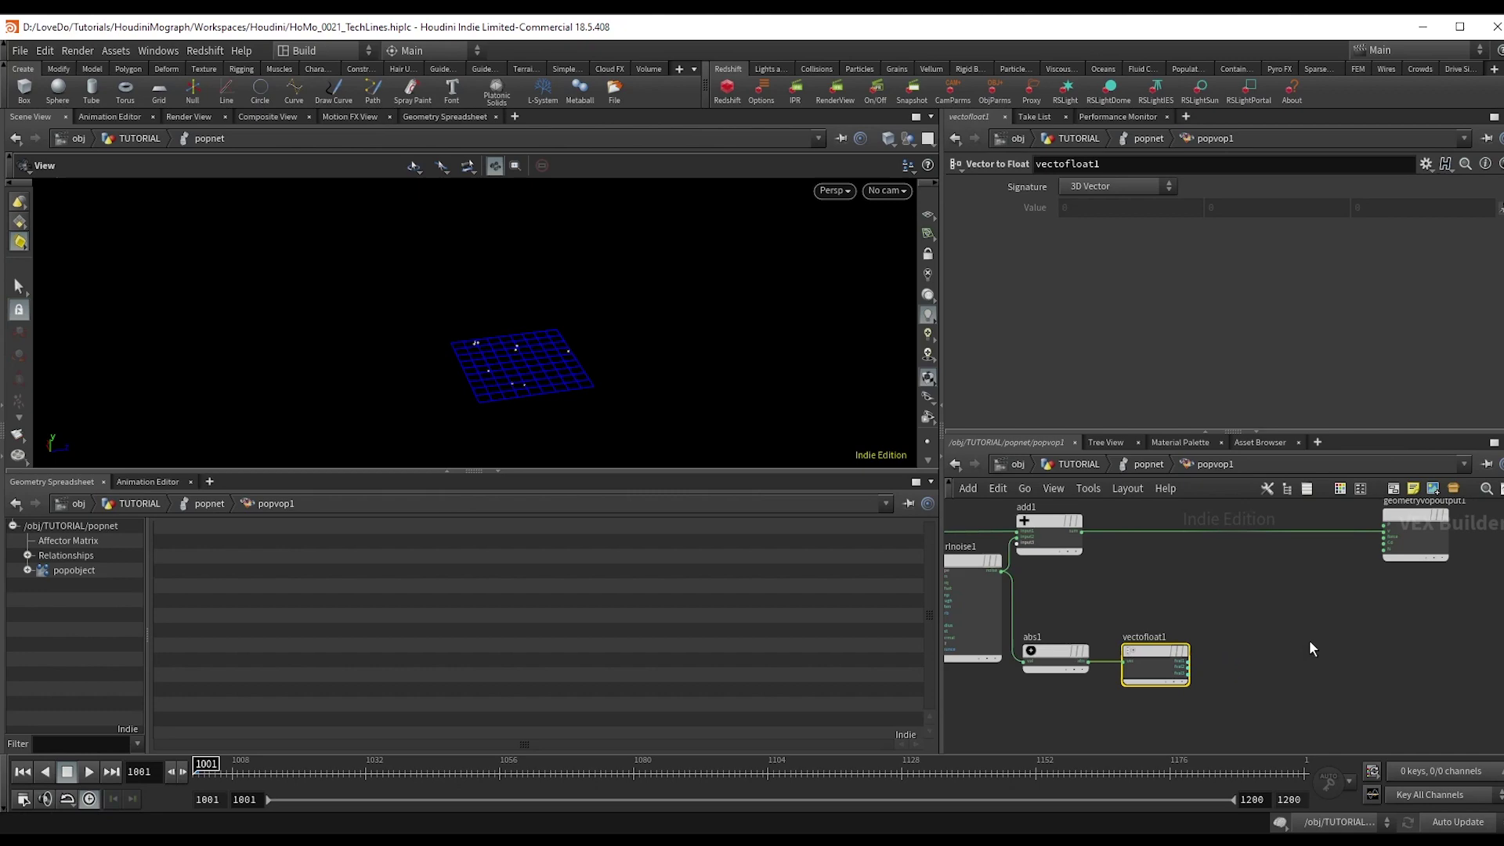
pyautogui.press('Tab')
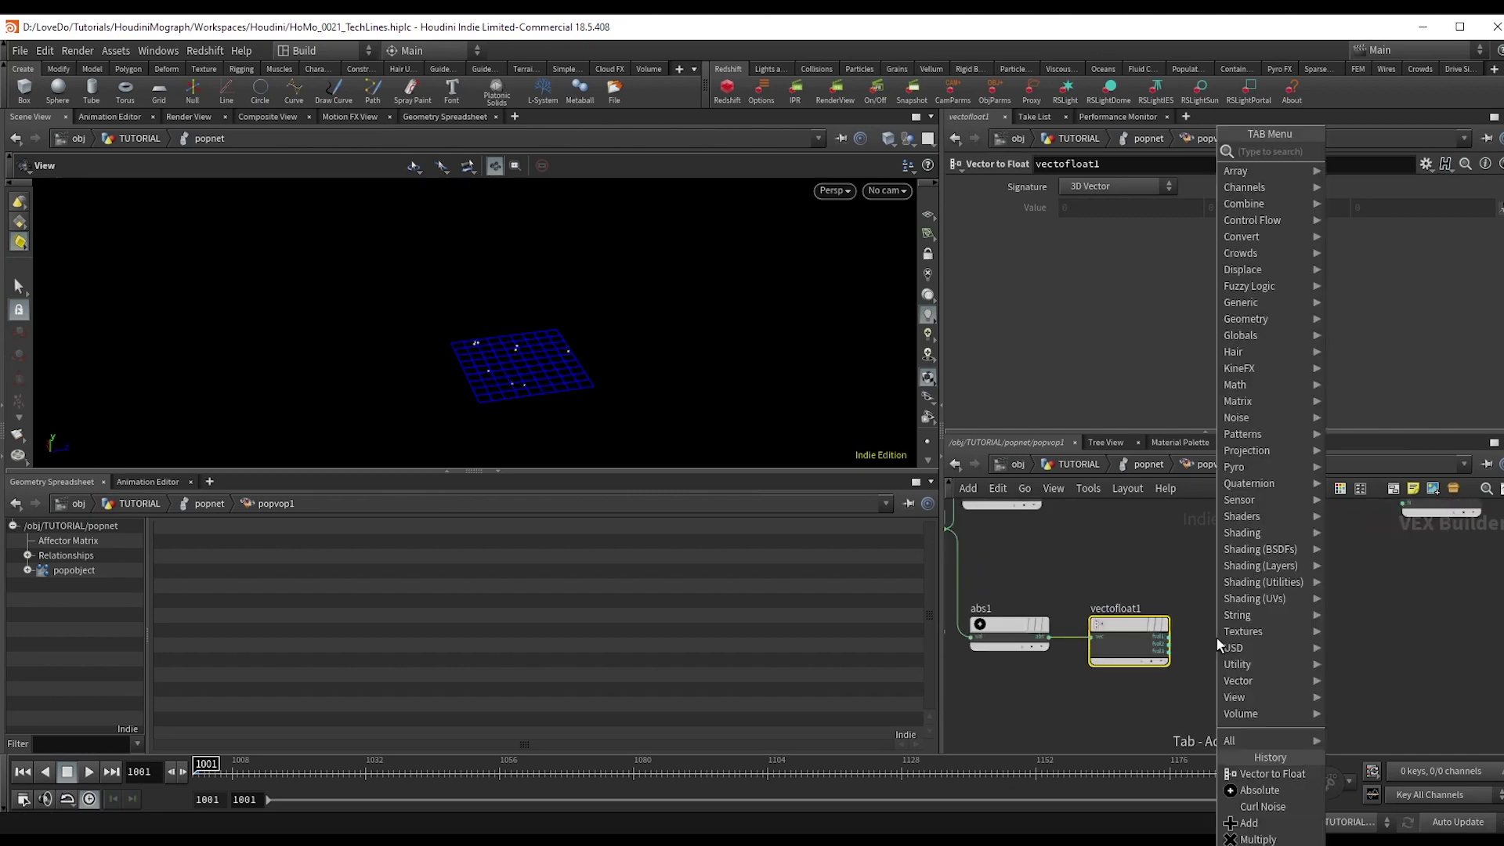
pyautogui.write('const')
pyautogui.press('Return')
pyautogui.click(1215, 636)
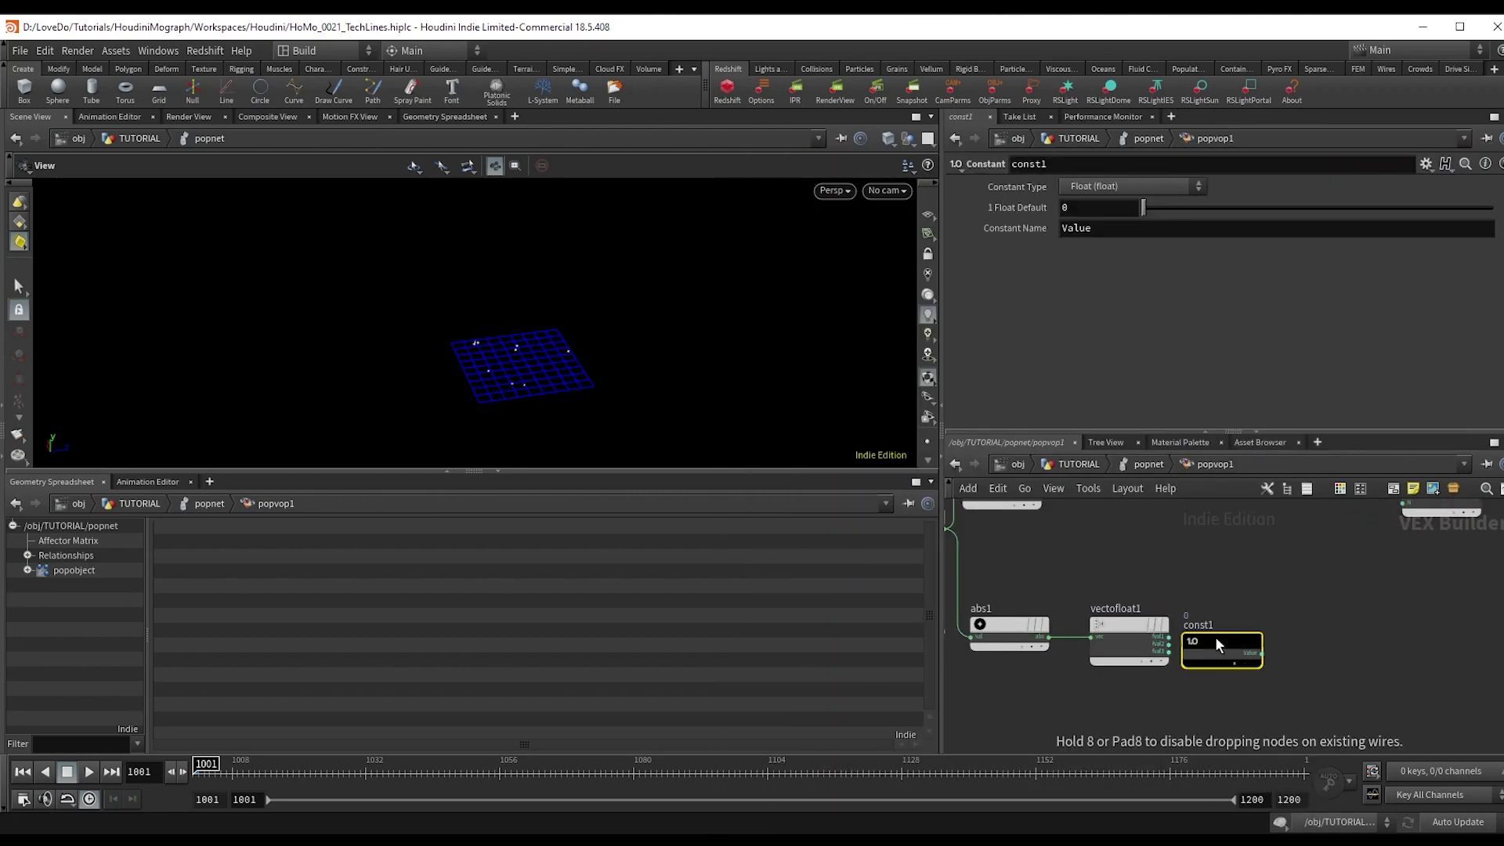
pyautogui.click(1094, 186)
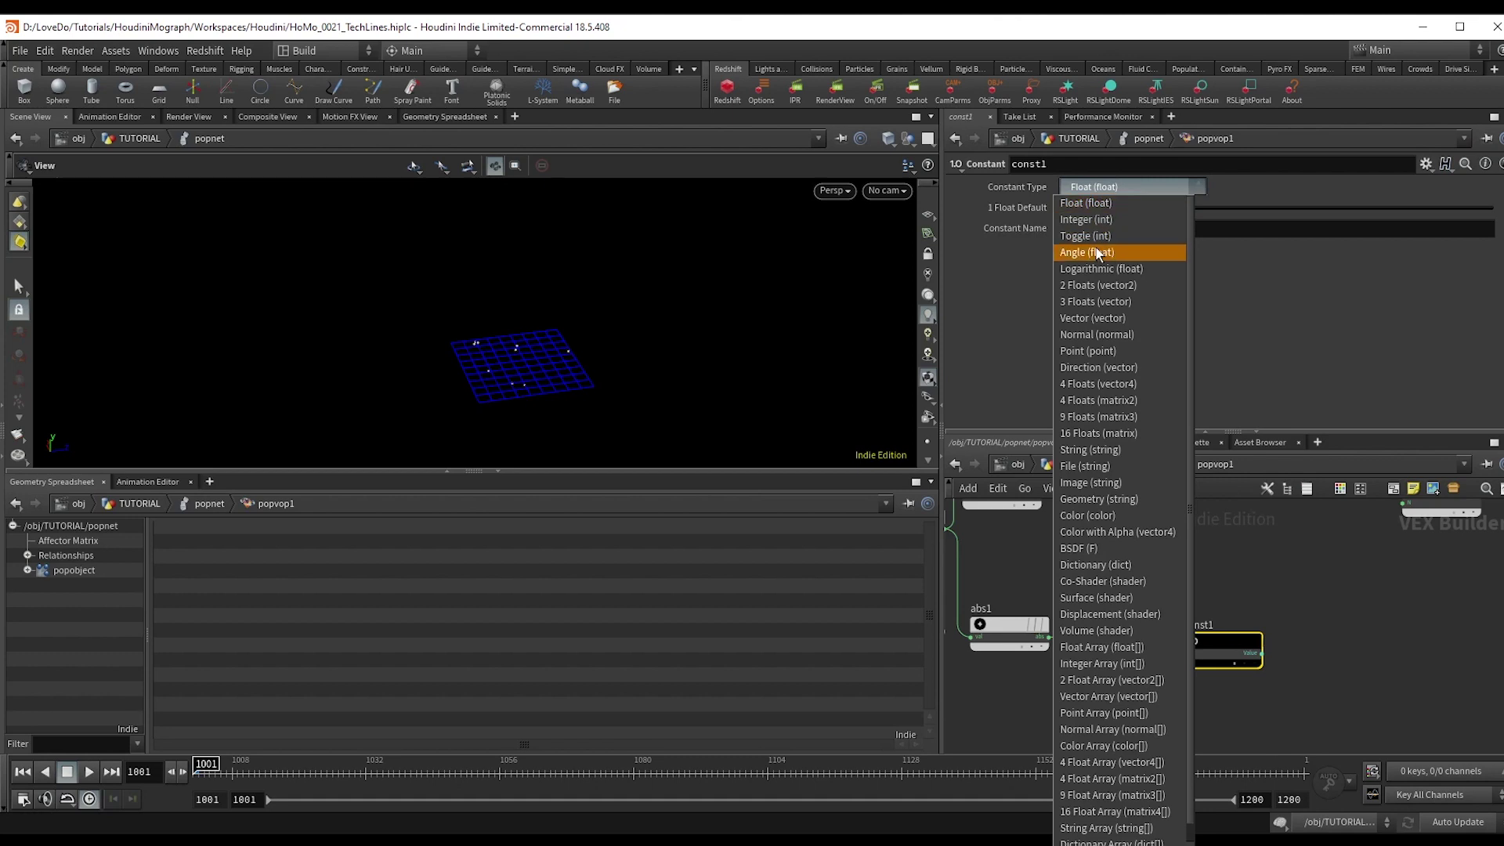
pyautogui.click(1085, 312)
pyautogui.moveTo(1327, 648); pyautogui.dragTo(1270, 593, button='middle')
pyautogui.moveTo(1155, 585); pyautogui.dragTo(1214, 723)
# Set the three constants to the axis vectors: const1 to 1, 0, 0, const2 to 0, 1, 0 and const3 to 0, 0, 1.
pyautogui.click(1220, 595)
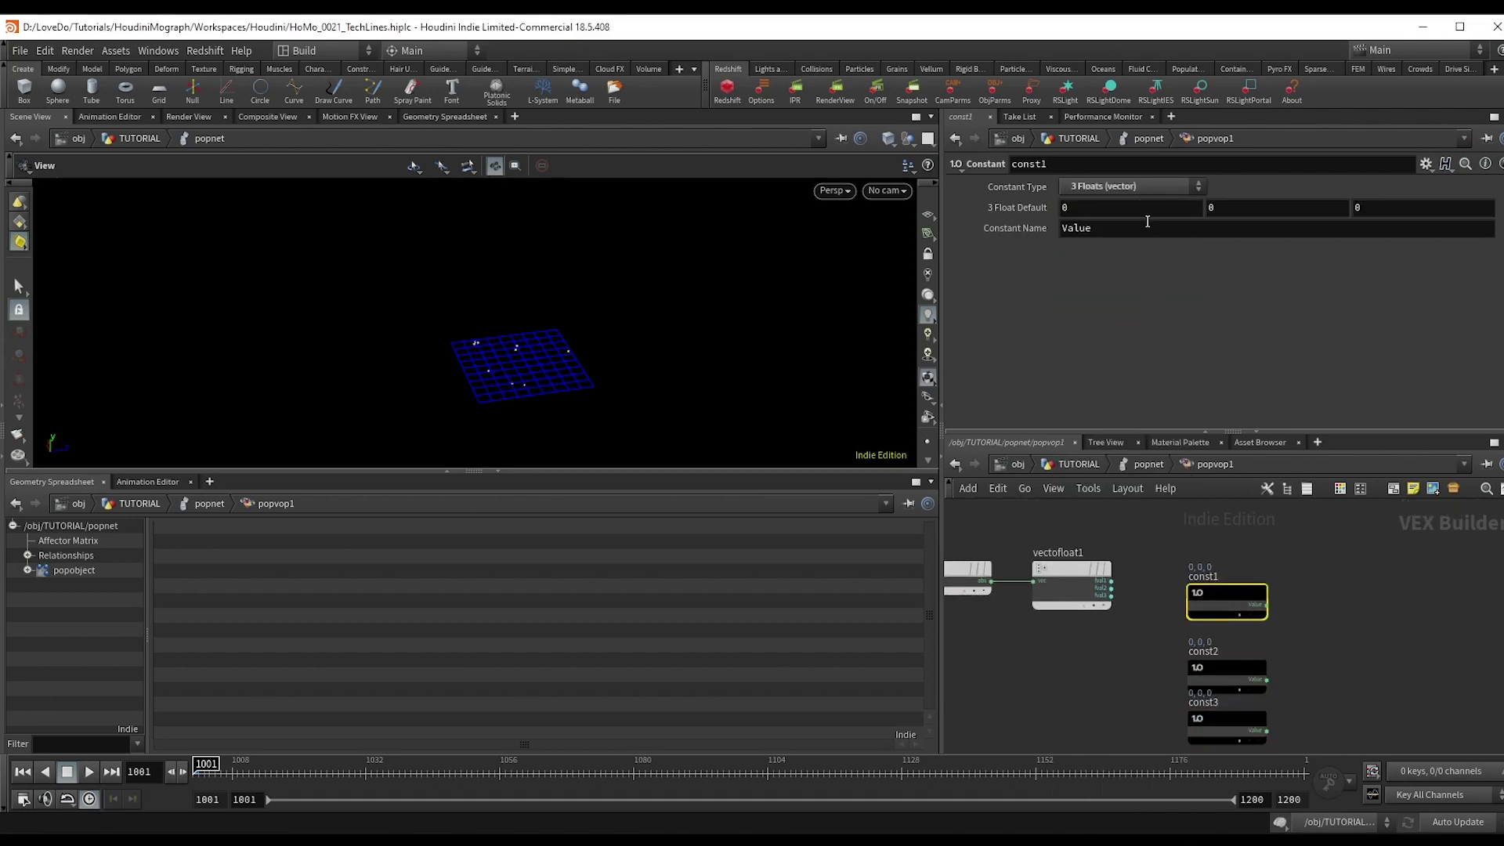
pyautogui.click(1215, 670)
pyautogui.click(1222, 207)
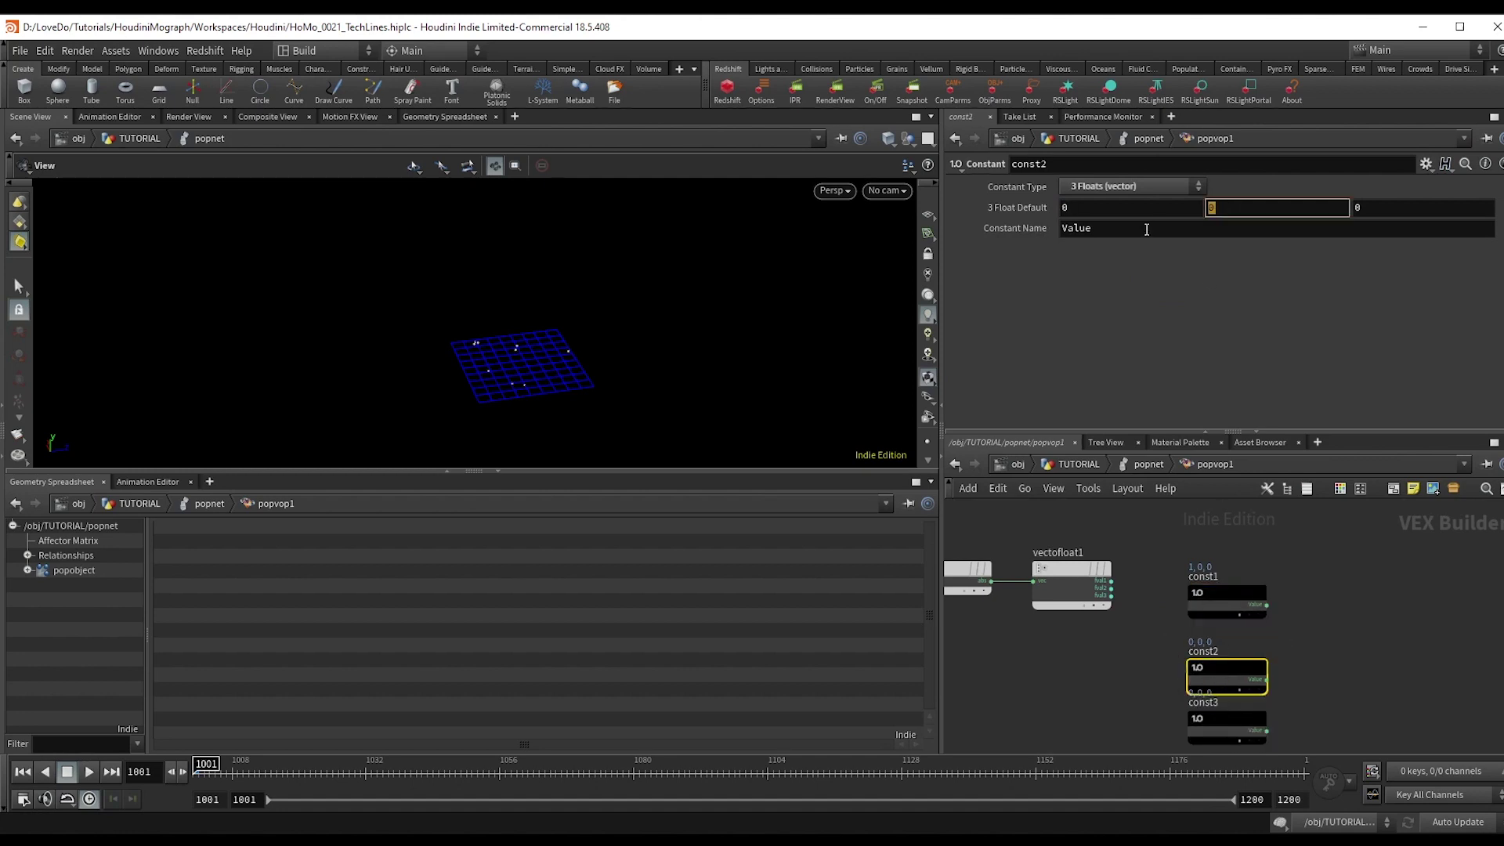
pyautogui.write('1')
pyautogui.press('Return')
pyautogui.click(1188, 660)
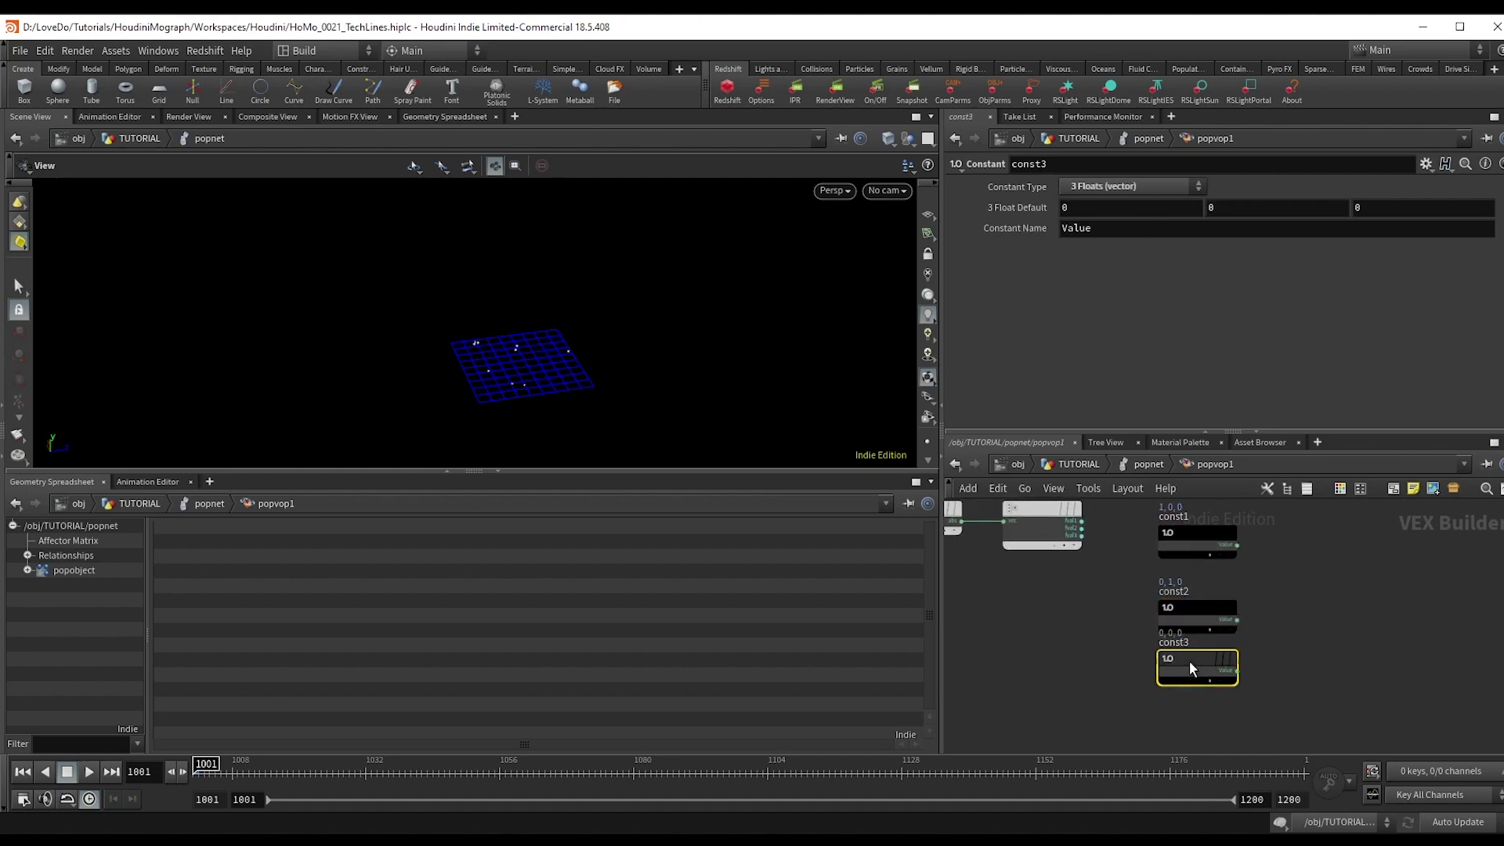
pyautogui.click(1362, 207)
pyautogui.write('1')
pyautogui.press('Return')
# Move the three Constant nodes together farther away from vectofloat1 to make room in the network.
pyautogui.scroll(-5, 1303, 624)
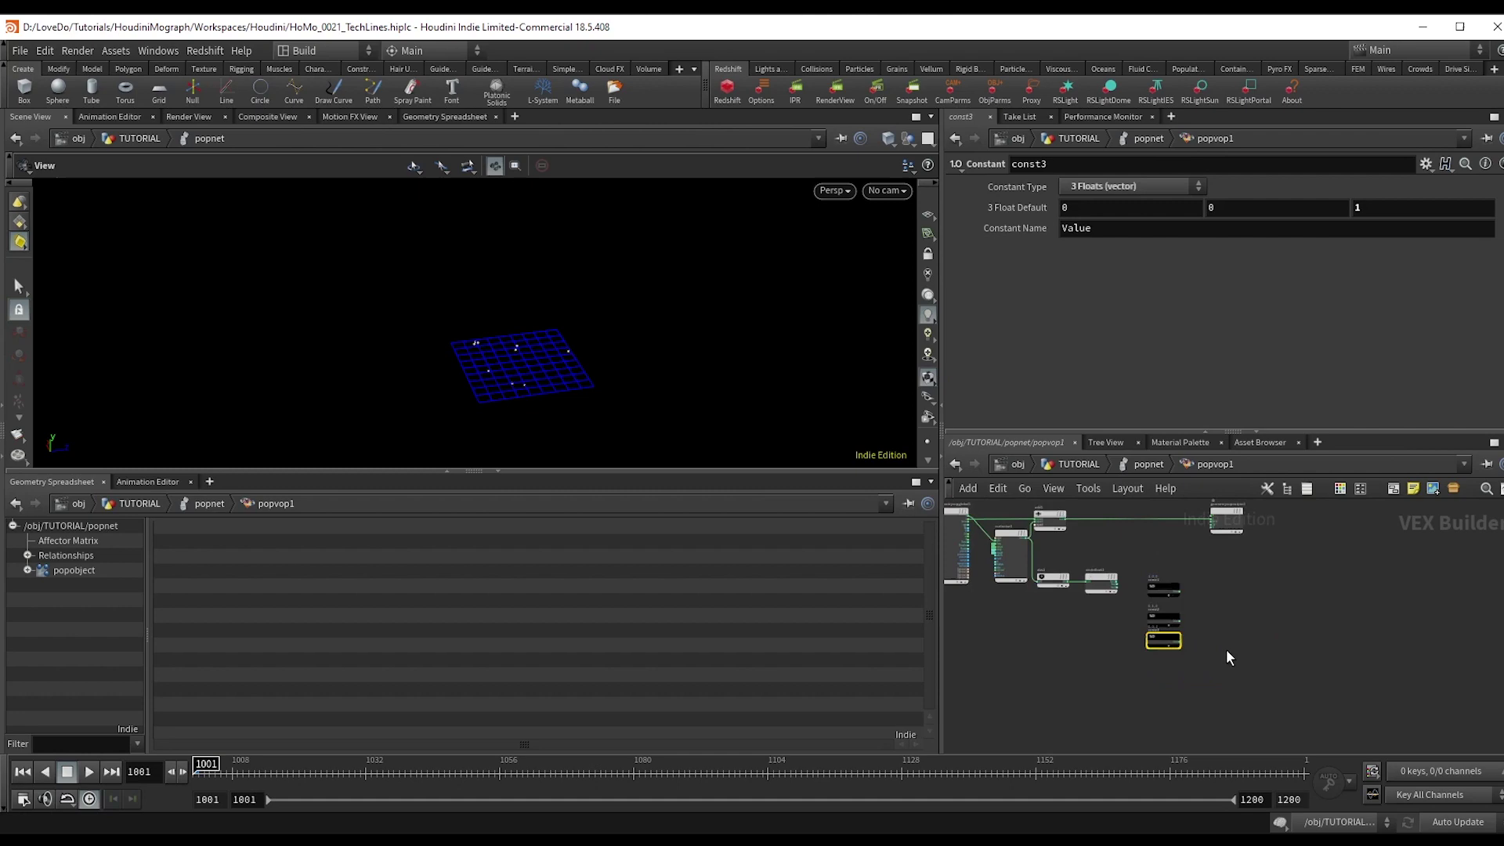
pyautogui.moveTo(1165, 598); pyautogui.dragTo(1163, 594)
pyautogui.scroll(4, 1208, 625)
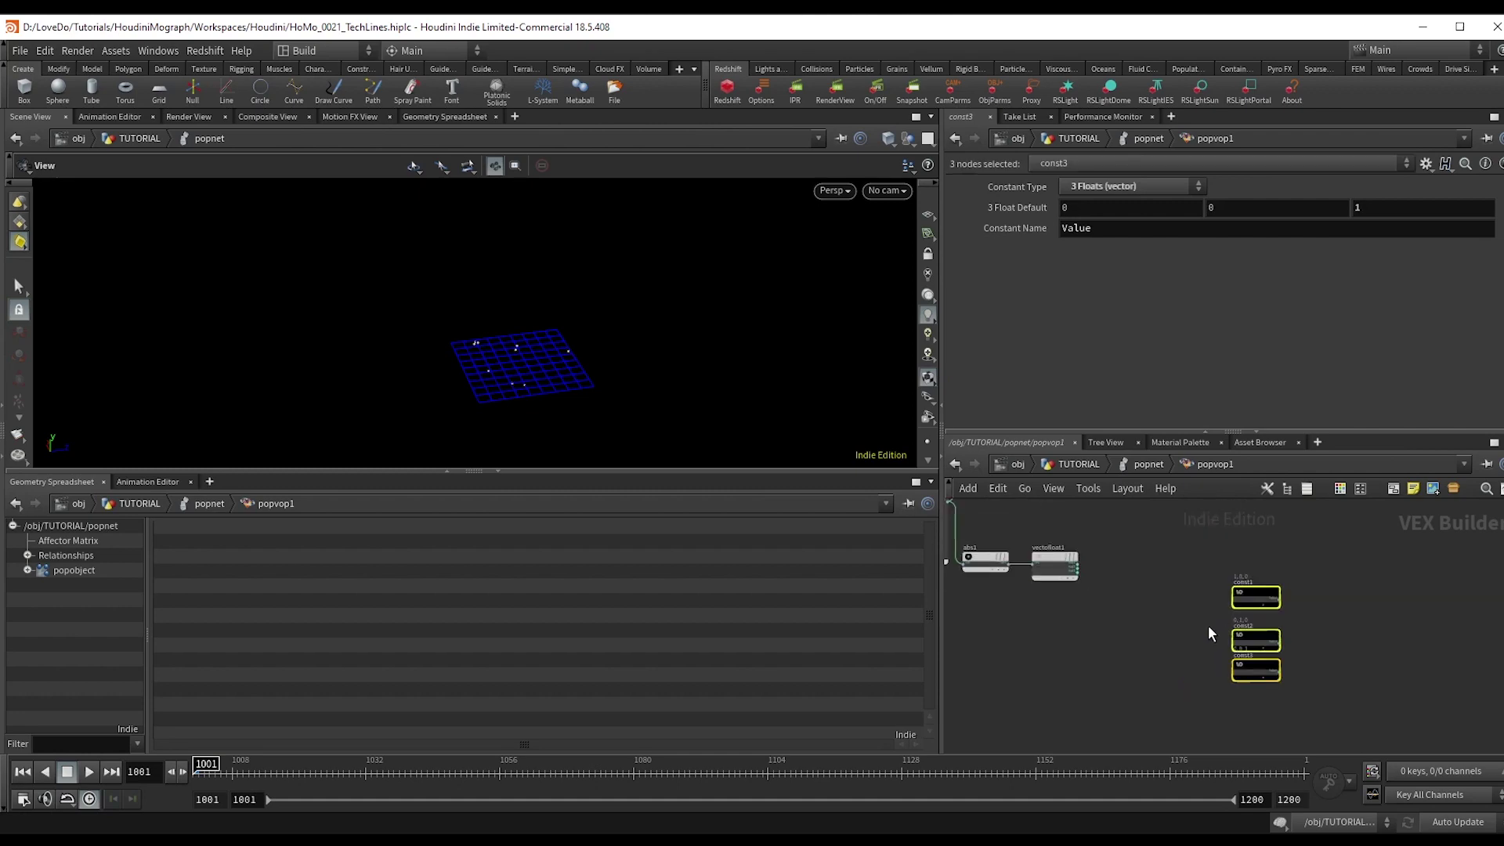
pyautogui.click(1188, 614)
# Add a Compare node next to vectofloat1 and set its test to Greater Than.
pyautogui.moveTo(1081, 612); pyautogui.dragTo(1246, 605, button='middle')
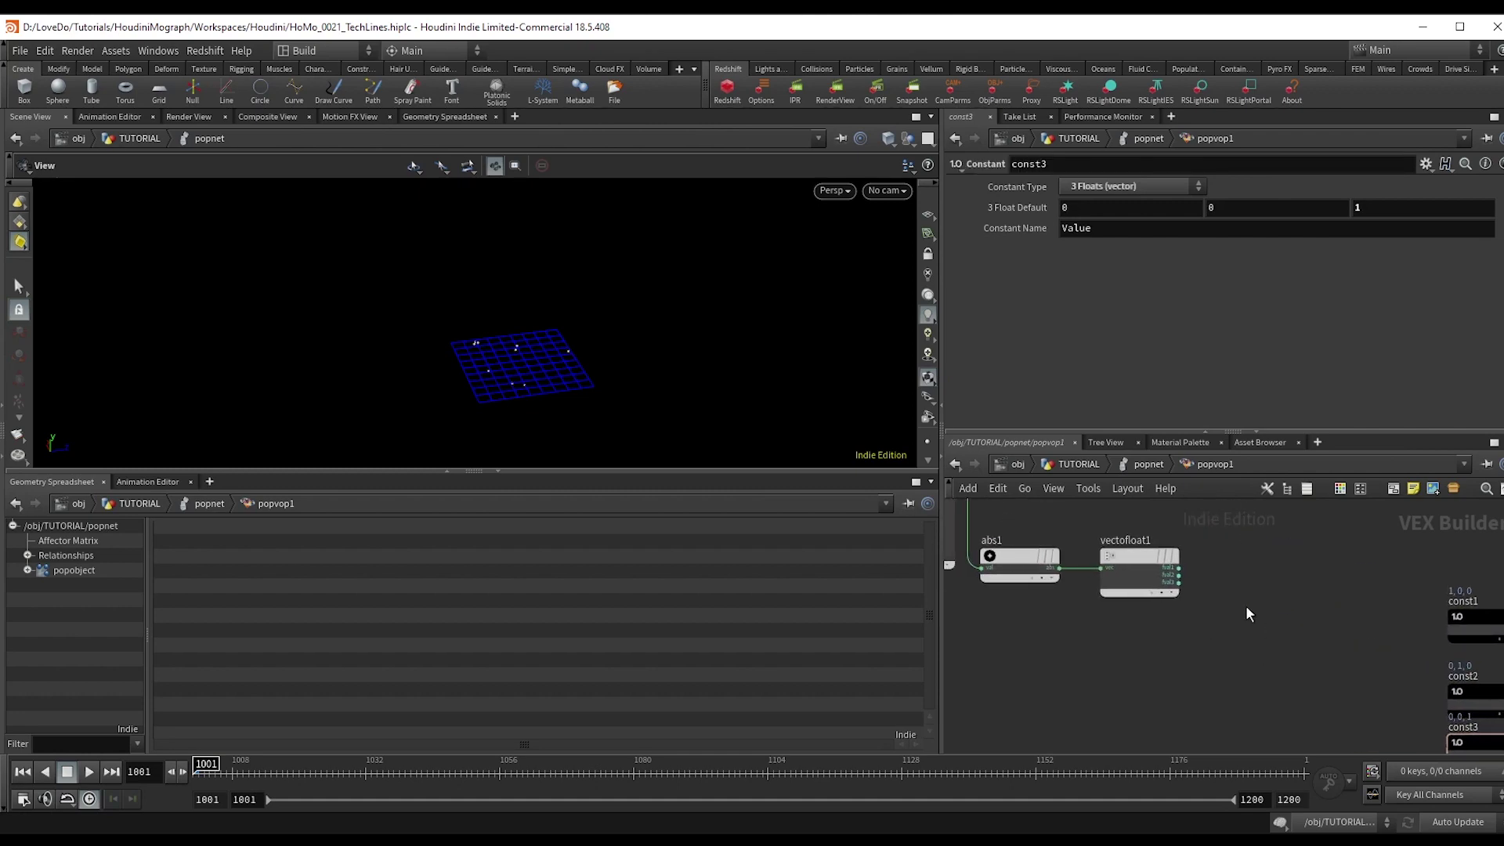
pyautogui.press('Tab')
pyautogui.write('compare')
pyautogui.press('Return')
pyautogui.click(1242, 558)
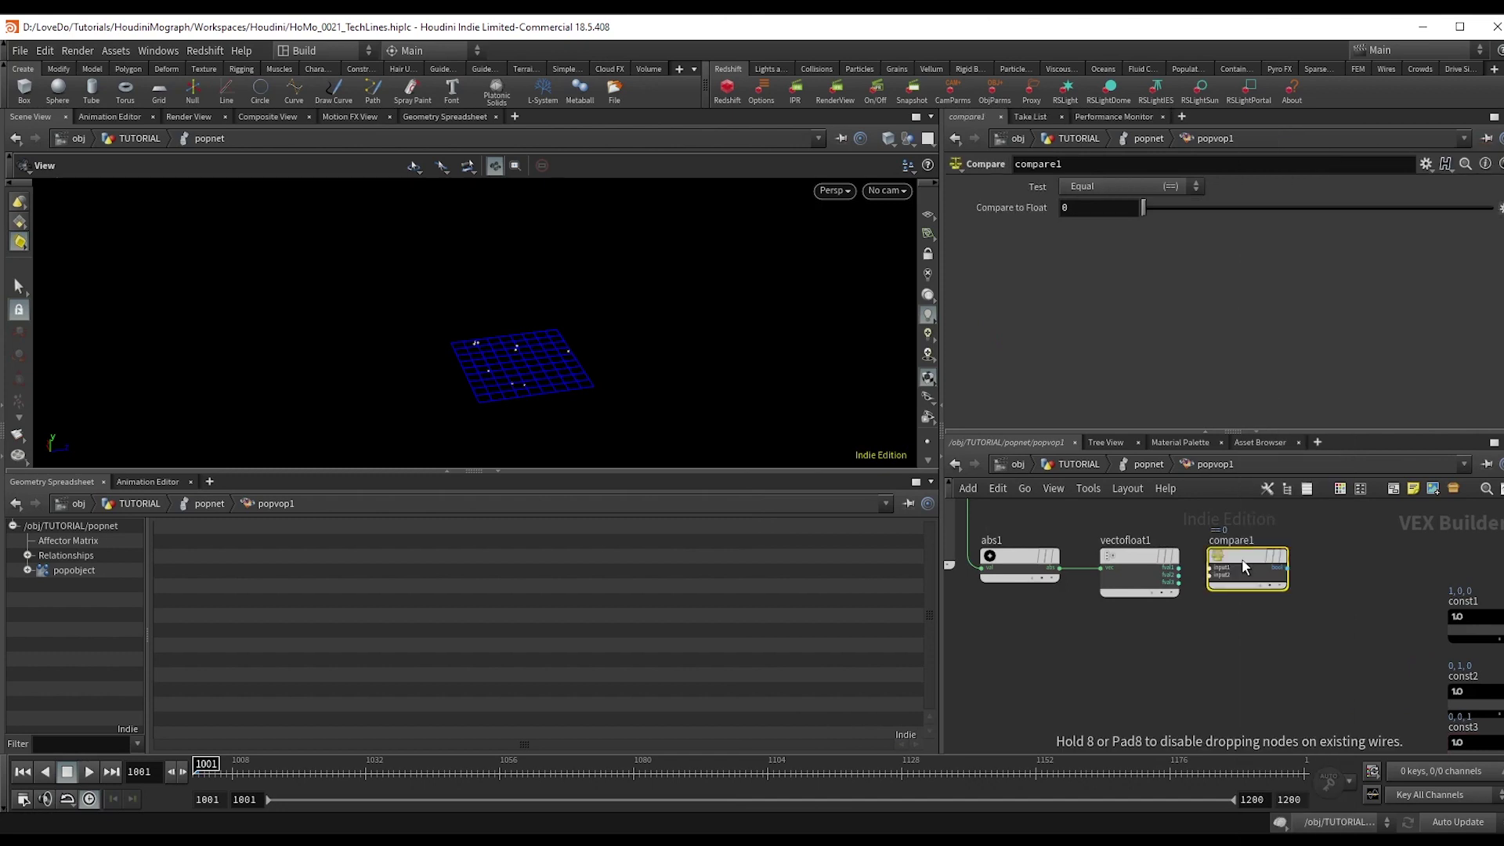
pyautogui.click(1089, 186)
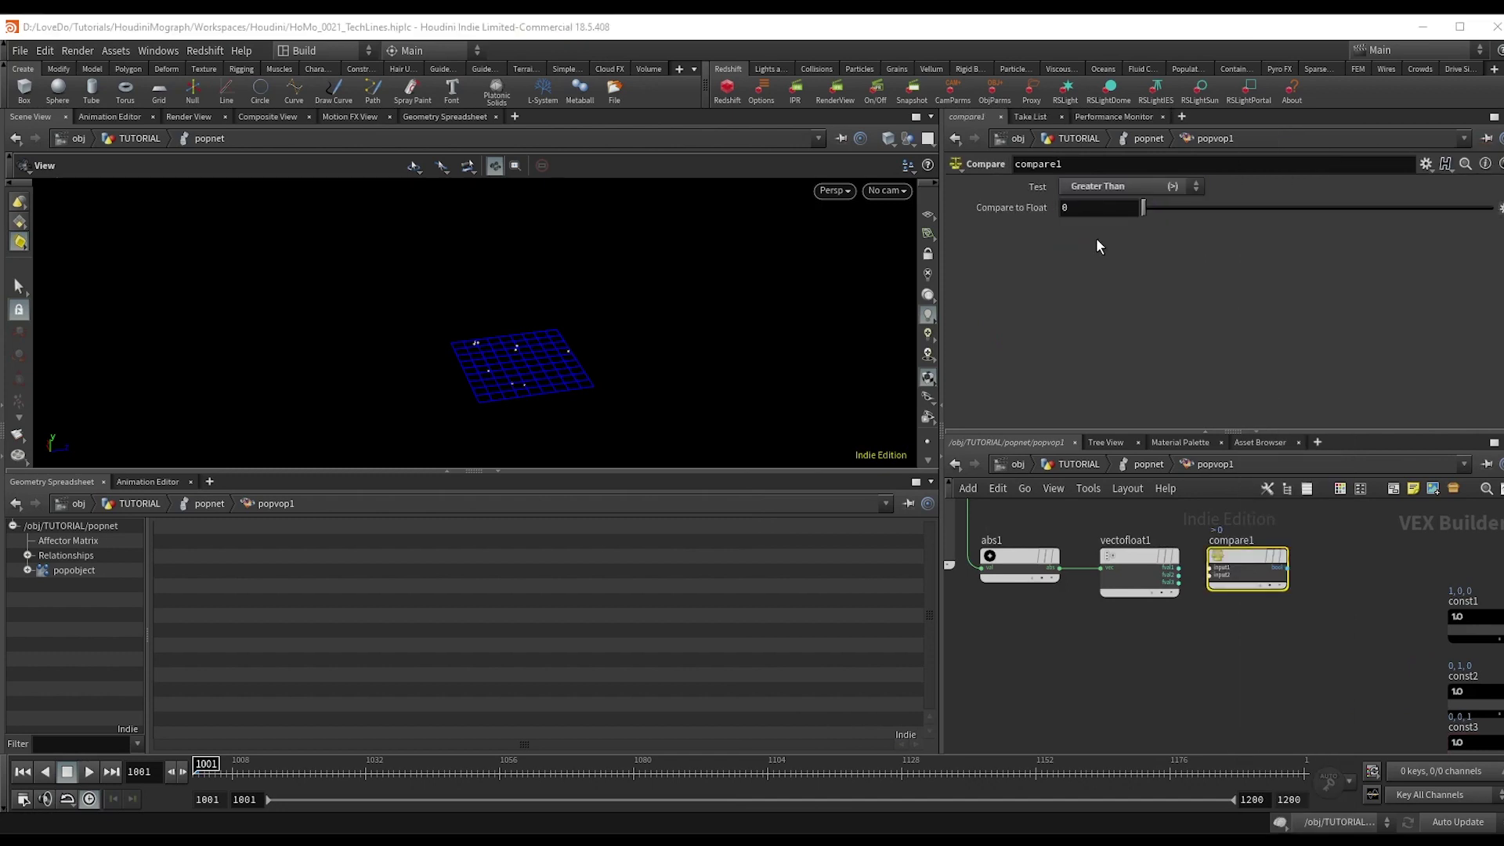
# Wire fval1 of vectofloat1 into input1 of compare1 and fval2 into input2.
pyautogui.scroll(3, 1195, 619)
pyautogui.click(1138, 610)
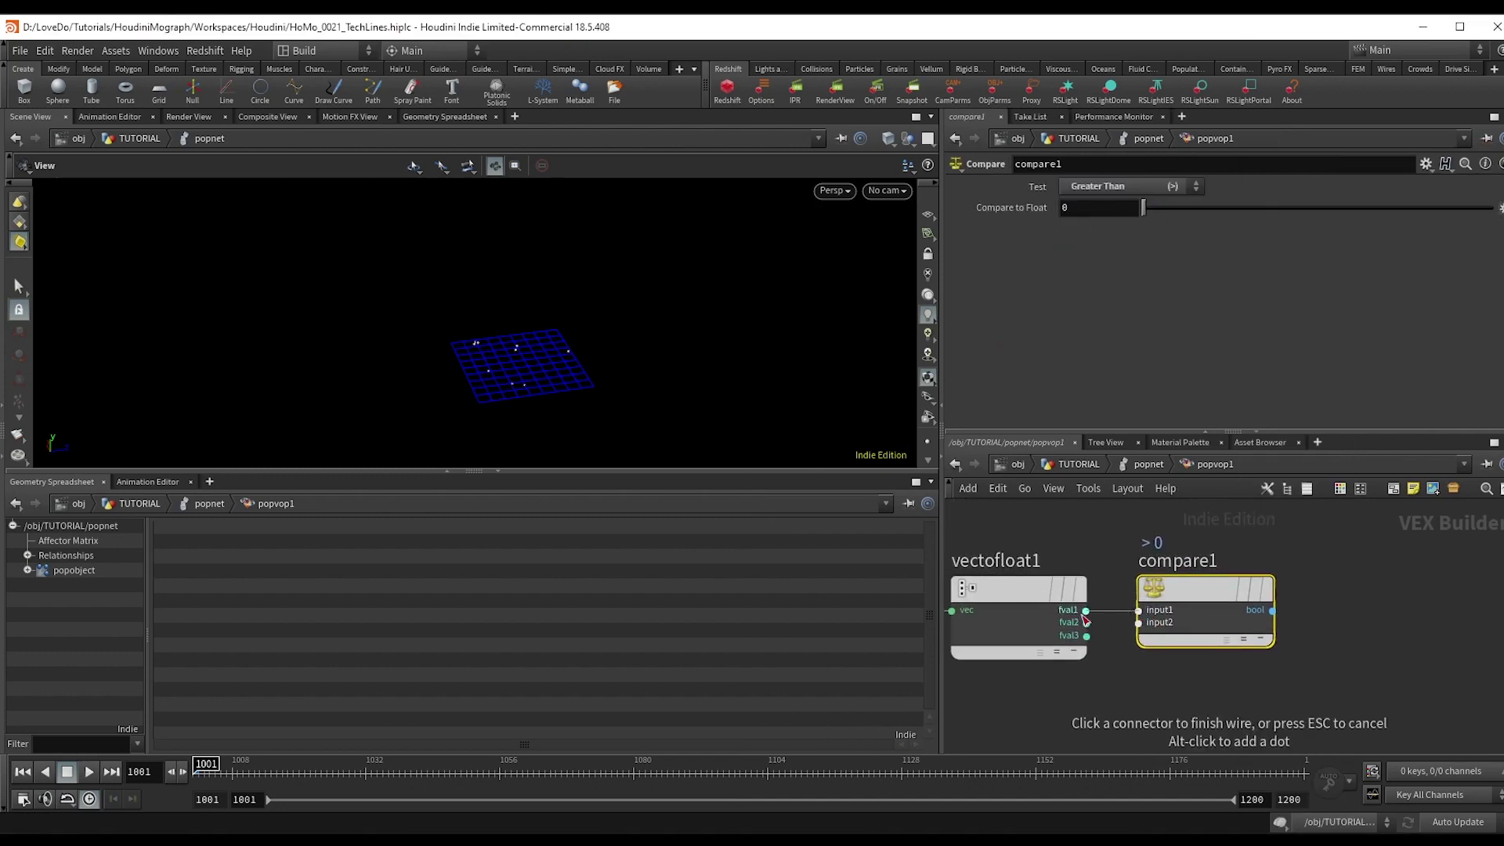
pyautogui.click(1086, 610)
pyautogui.click(1085, 622)
pyautogui.click(1138, 623)
# Duplicate compare1 below itself and rewire the copy's input2 to fval3, keeping fval1 on input1.
pyautogui.scroll(-2, 1147, 627)
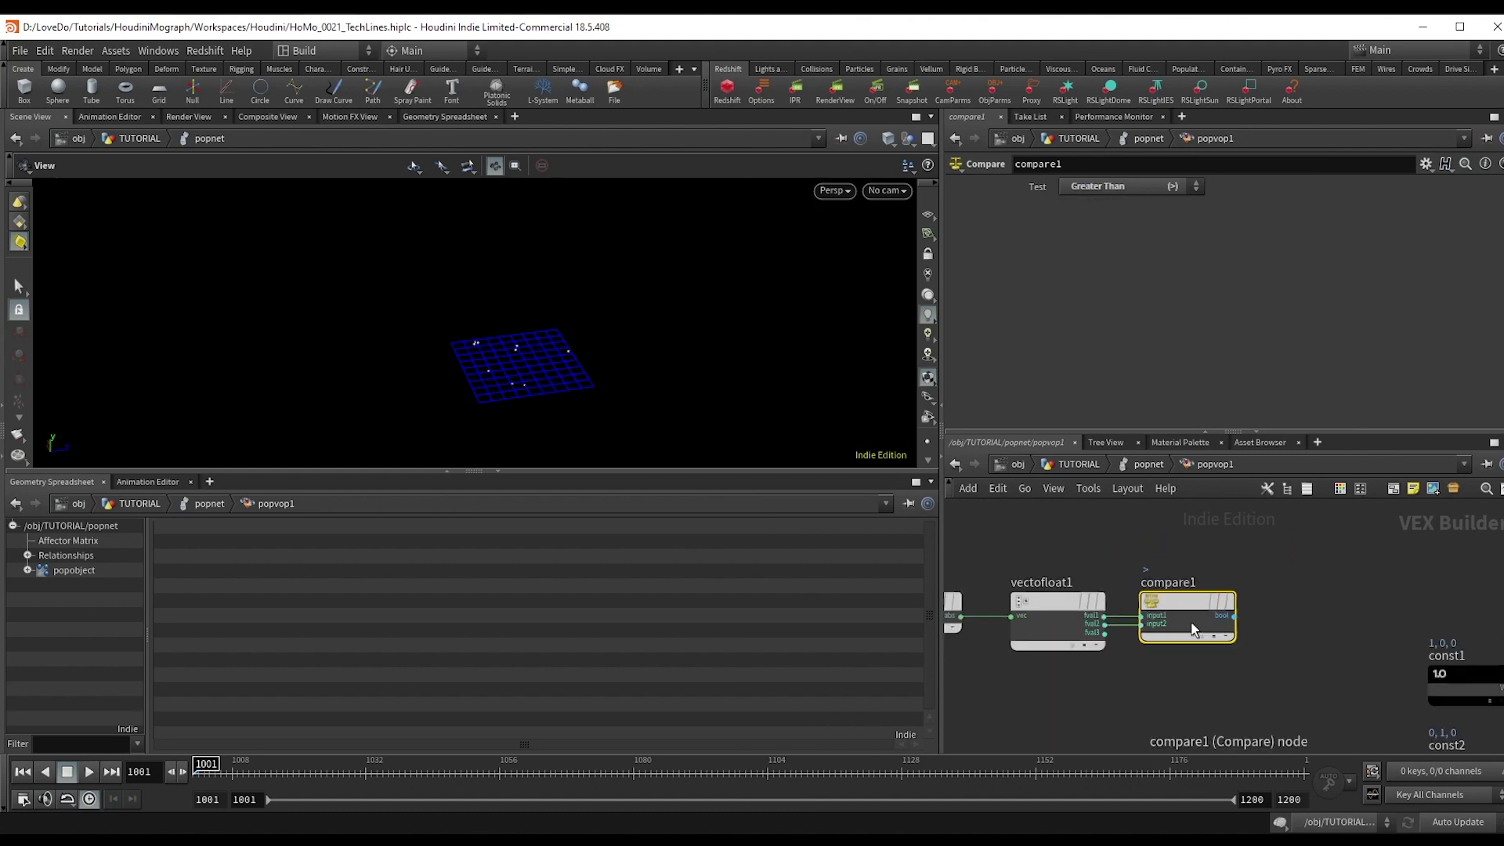
pyautogui.moveTo(1194, 627); pyautogui.dragTo(1252, 694)
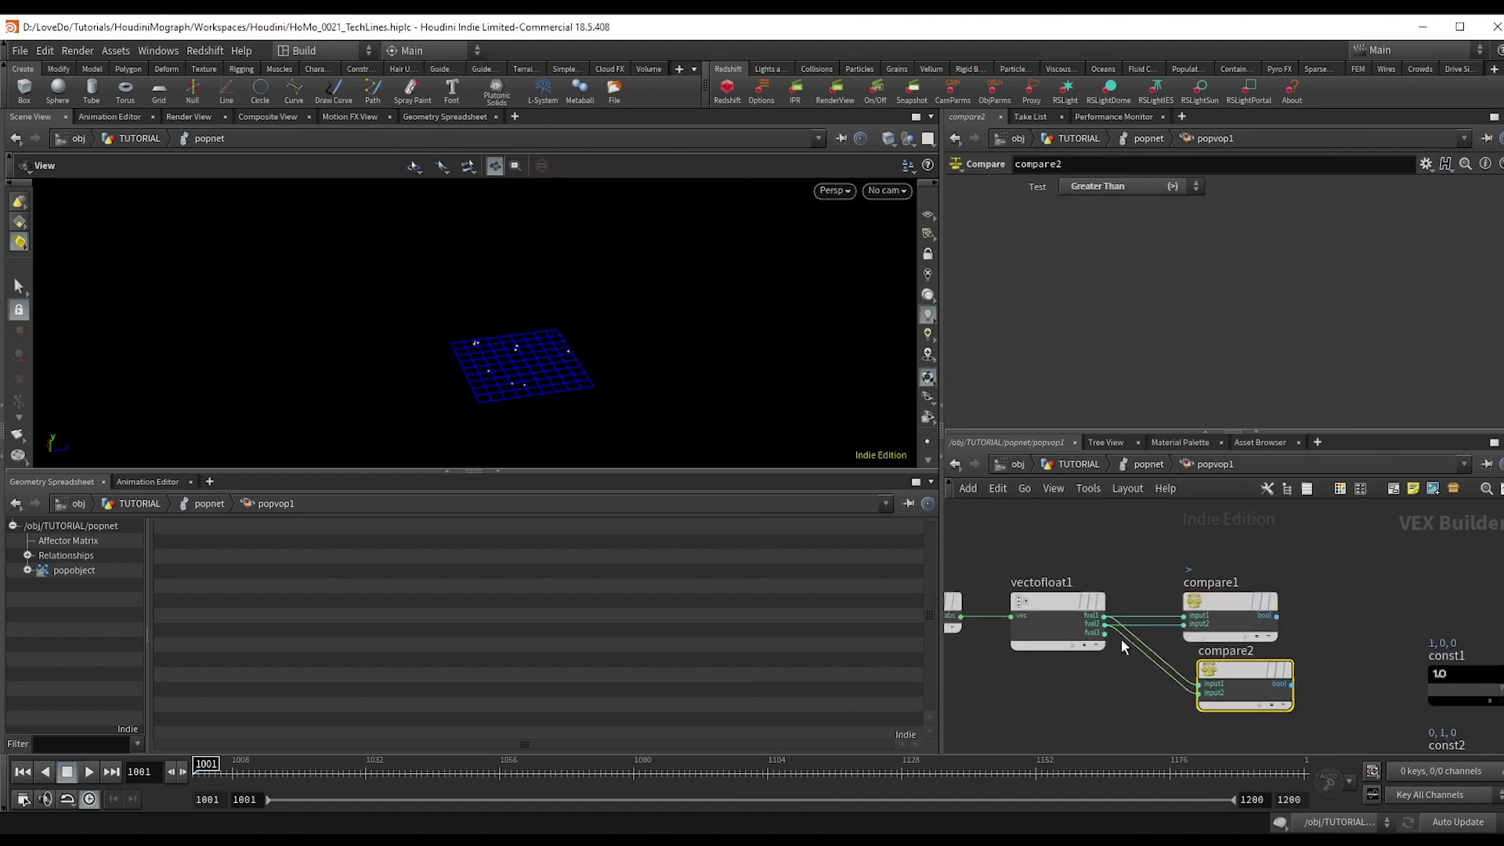
pyautogui.click(1106, 638)
pyautogui.click(1106, 637)
pyautogui.scroll(-2, 1323, 624)
pyautogui.moveTo(1326, 623); pyautogui.dragTo(1224, 584, button='middle')
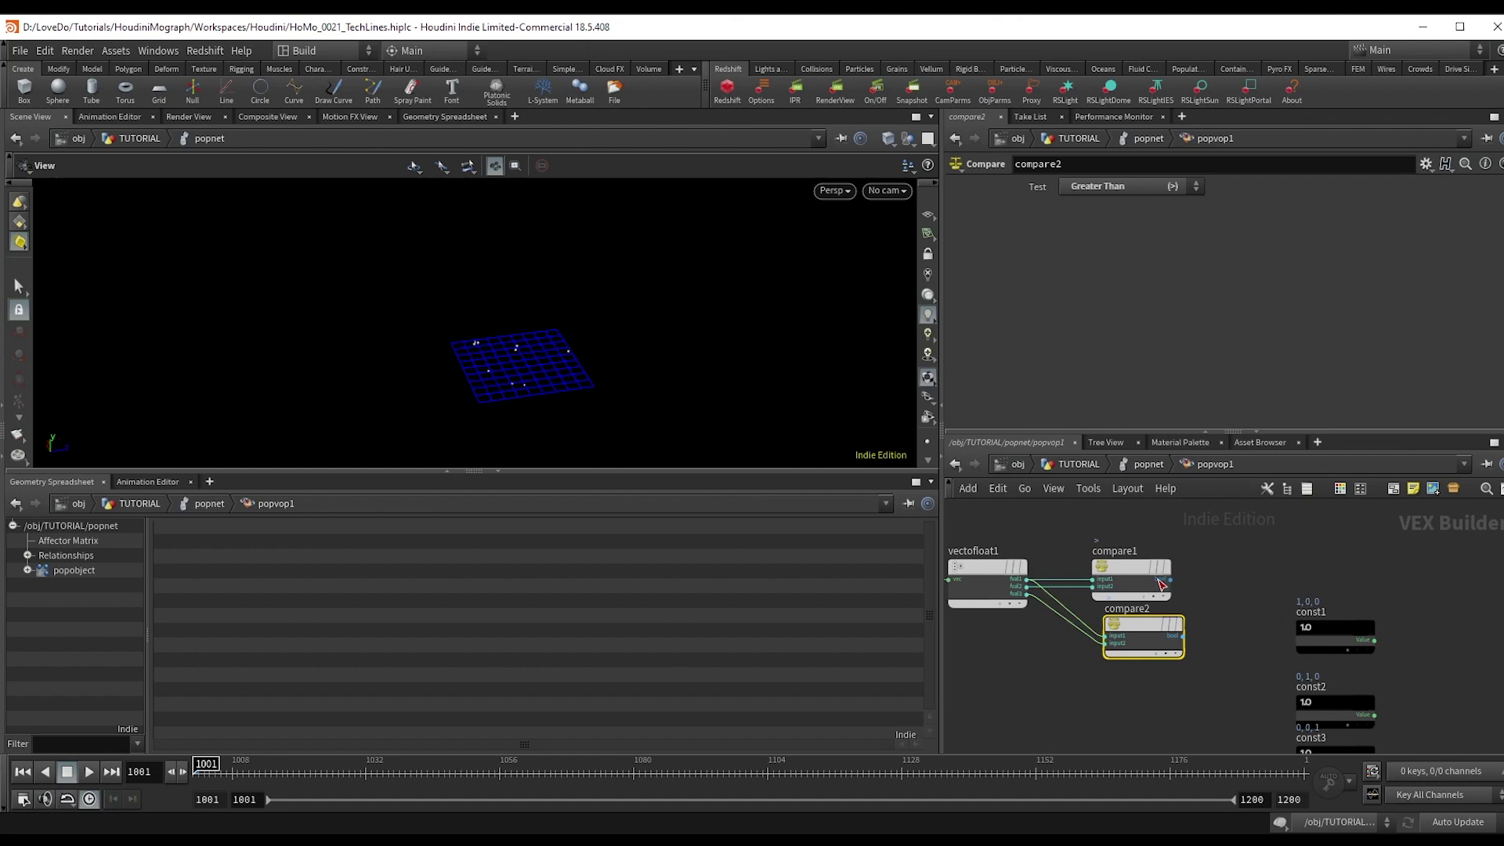
pyautogui.moveTo(1153, 578); pyautogui.dragTo(1162, 576)
# Move the three Constant nodes below the Compare nodes and add a Two Way Switch node above them.
pyautogui.scroll(-3, 1162, 576)
pyautogui.moveTo(1308, 590); pyautogui.dragTo(1256, 672)
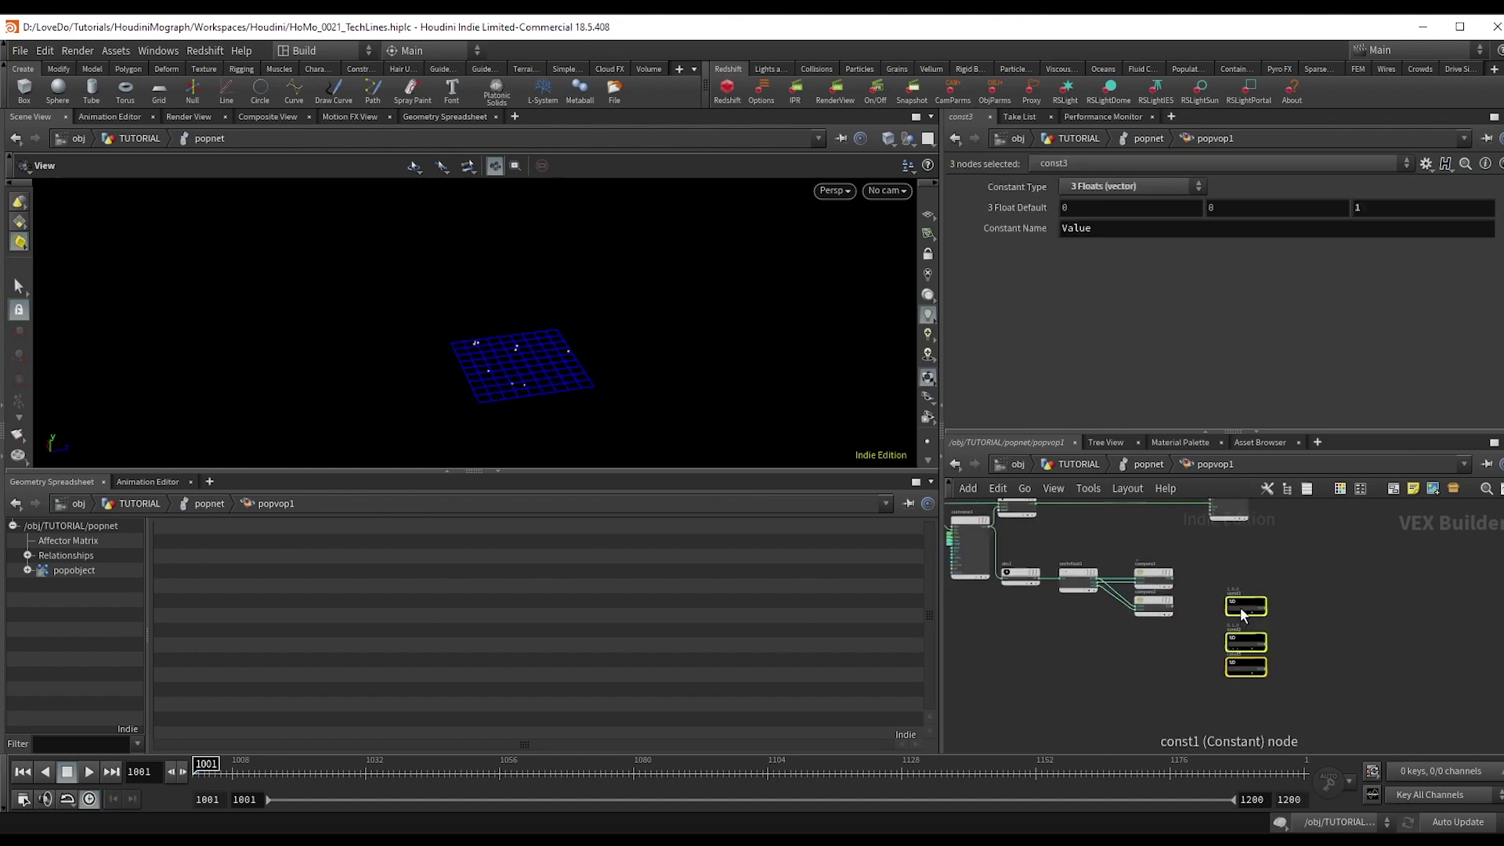
pyautogui.scroll(3, 1225, 582)
pyautogui.press('Tab')
pyautogui.write('two way')
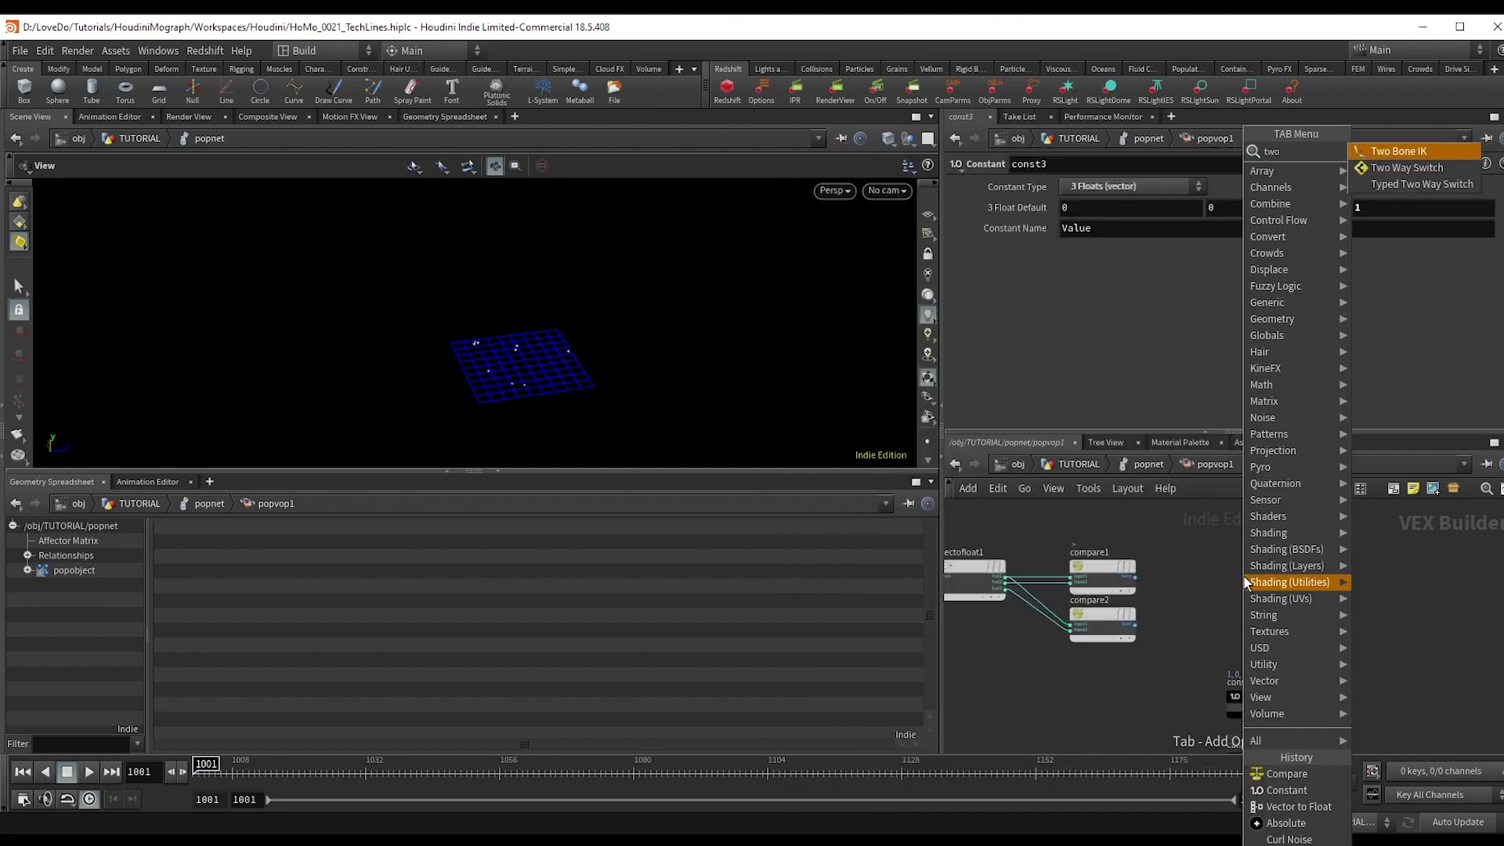
pyautogui.press('Return')
pyautogui.click(1244, 577)
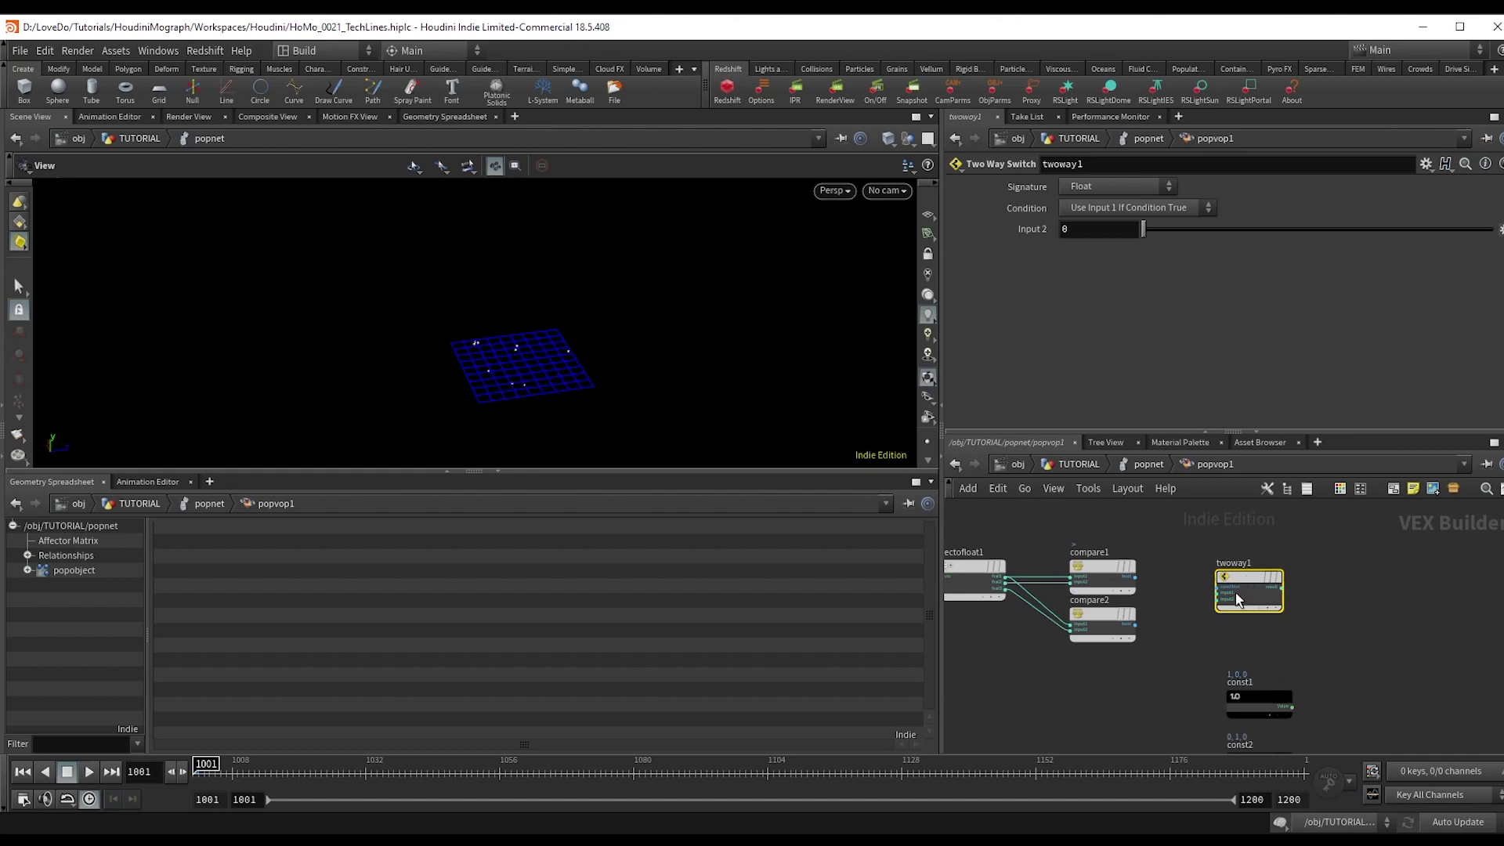
# Wire const1 into Input 1 of the Two Way Switch and space the two nodes apart.
pyautogui.click(1232, 594)
pyautogui.click(1288, 705)
pyautogui.moveTo(1251, 690)
pyautogui.mouseDown()
pyautogui.moveTo(1170, 677)
pyautogui.moveTo(1224, 679)
pyautogui.mouseUp()
pyautogui.moveTo(1249, 600); pyautogui.dragTo(1331, 597)
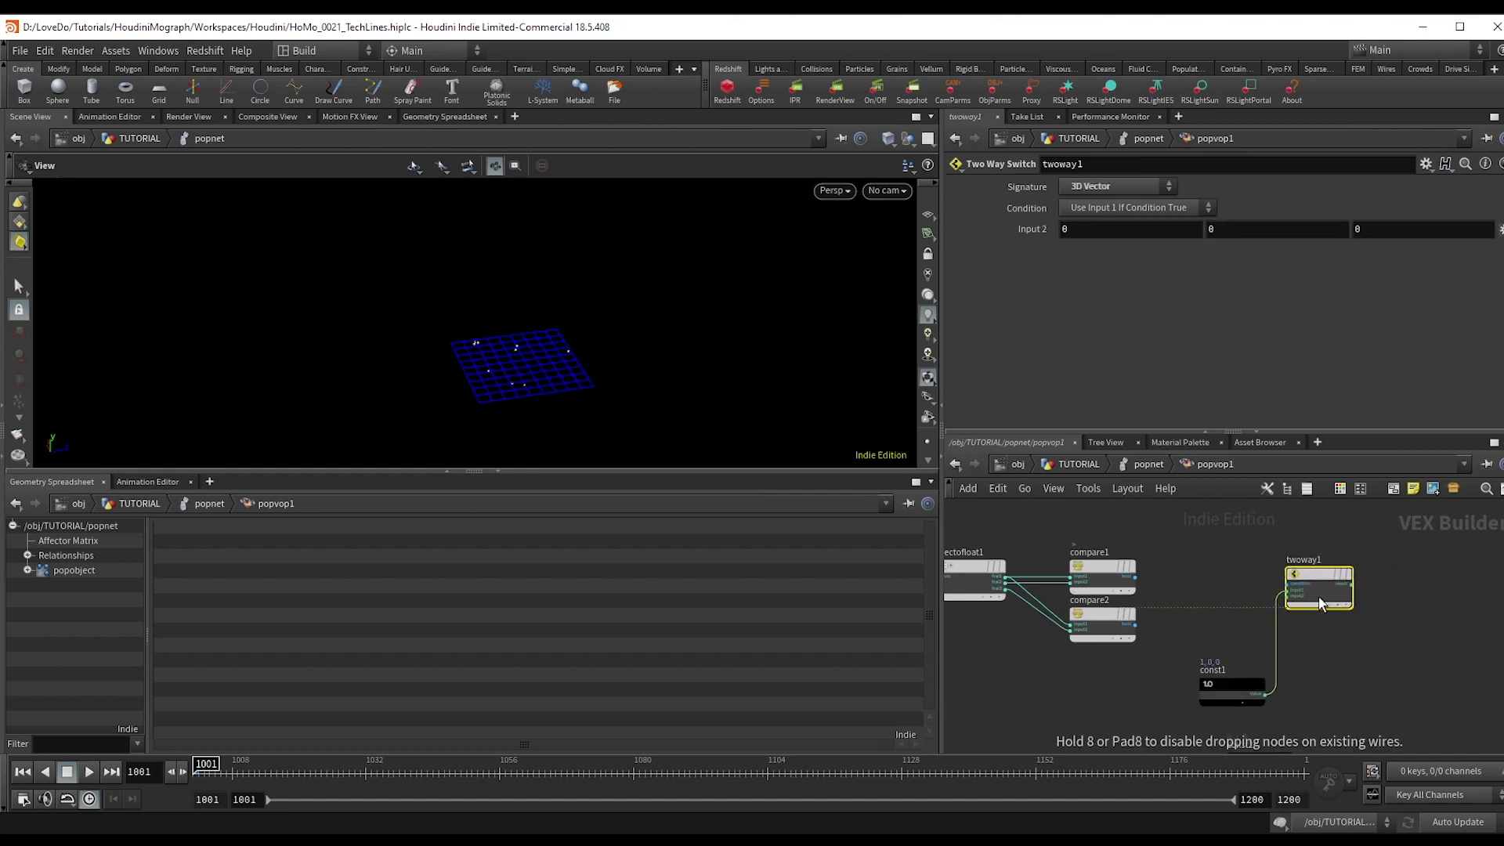
pyautogui.scroll(3, 1320, 603)
pyautogui.scroll(-3, 1247, 586)
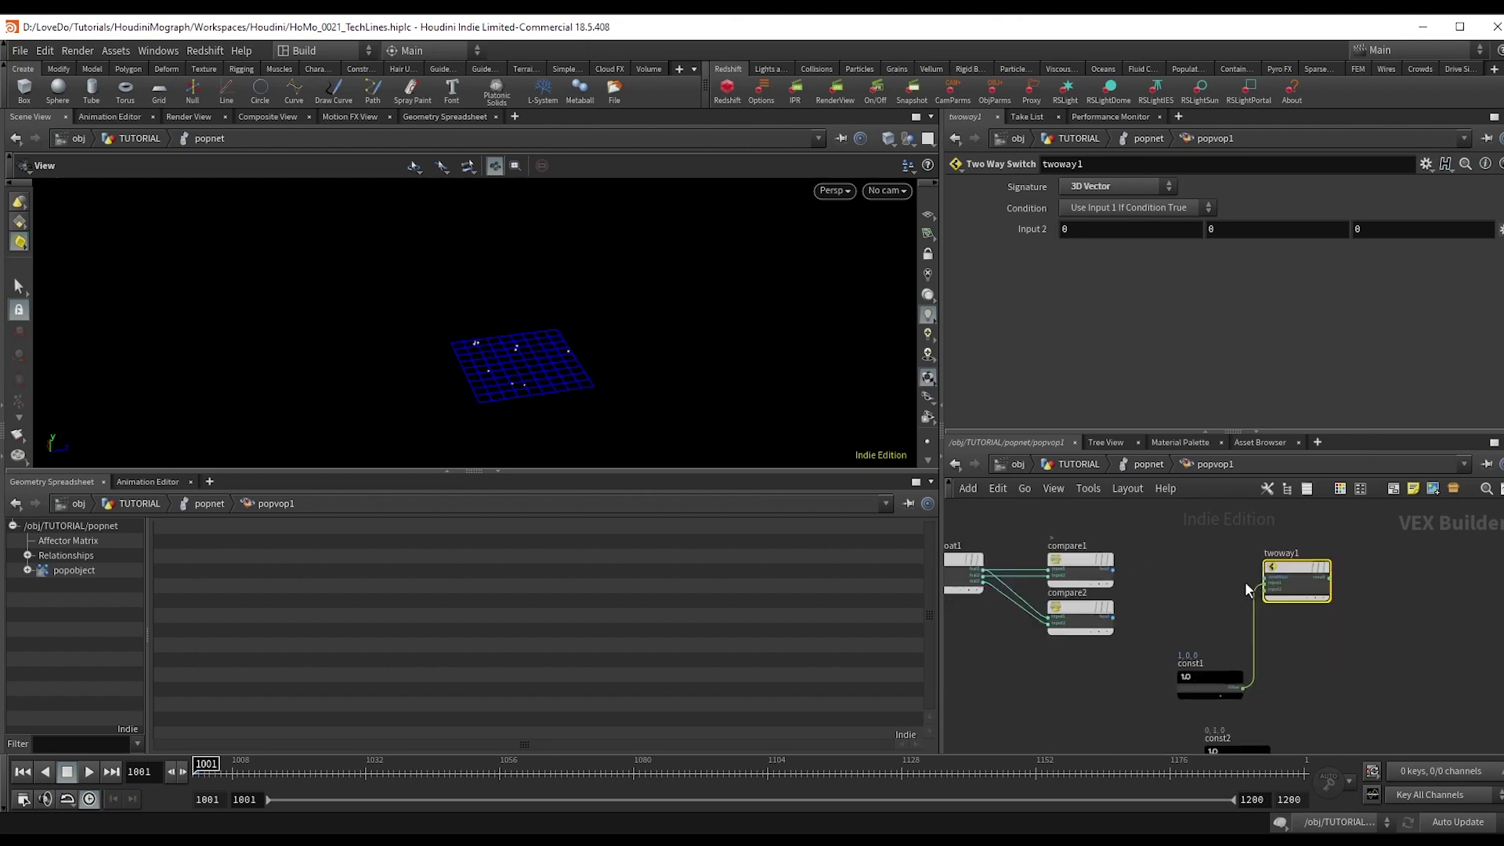
# Add an And node beside compare1 and compare2, before the Two Way Switch.
pyautogui.moveTo(1156, 576); pyautogui.dragTo(1341, 575, button='middle')
pyautogui.scroll(3, 1338, 577)
pyautogui.scroll(-3, 1317, 602)
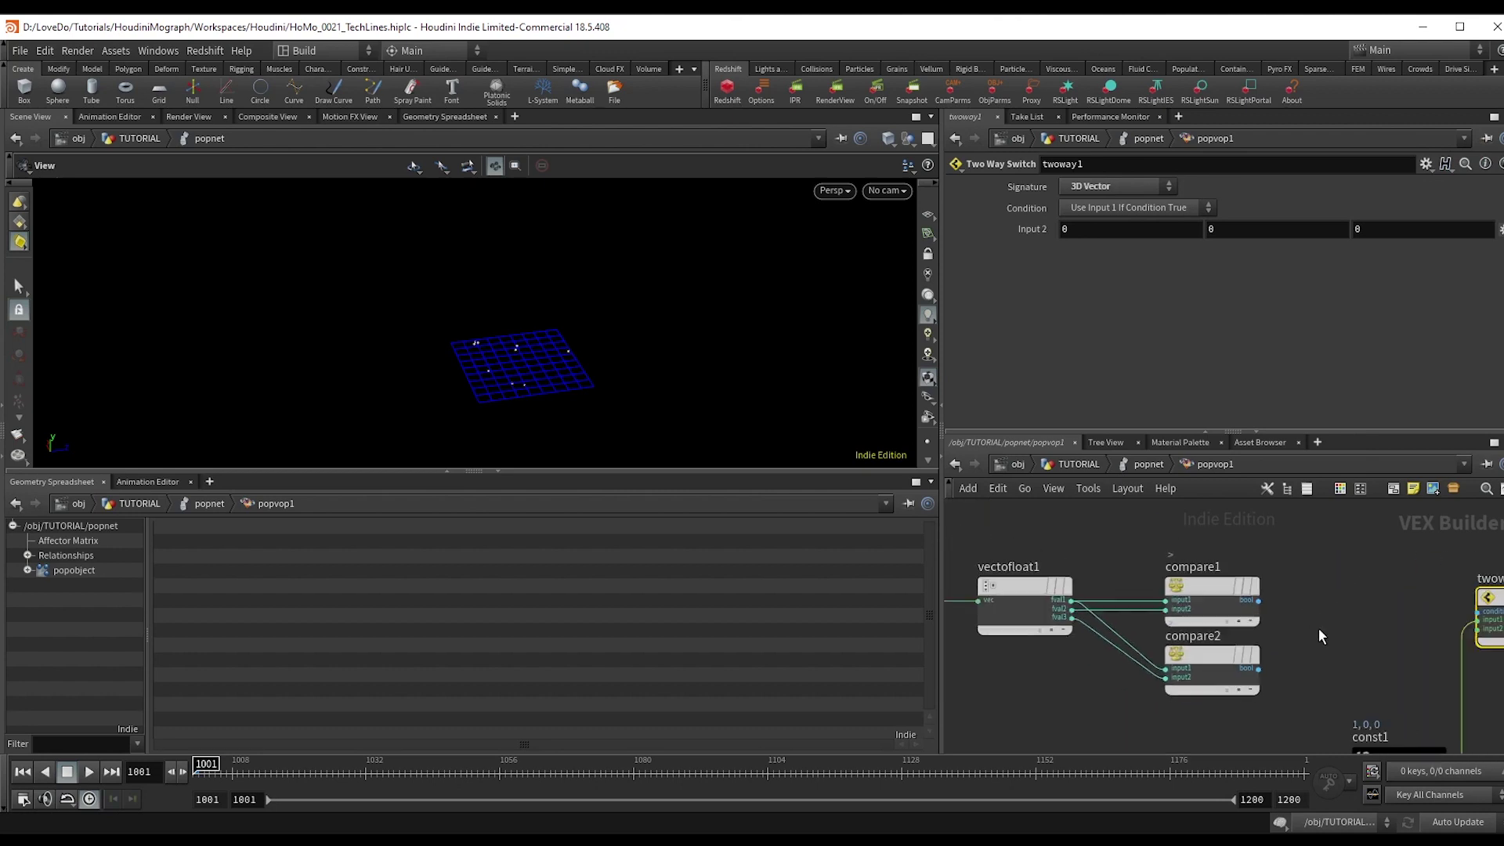
pyautogui.press('Tab')
pyautogui.write('and')
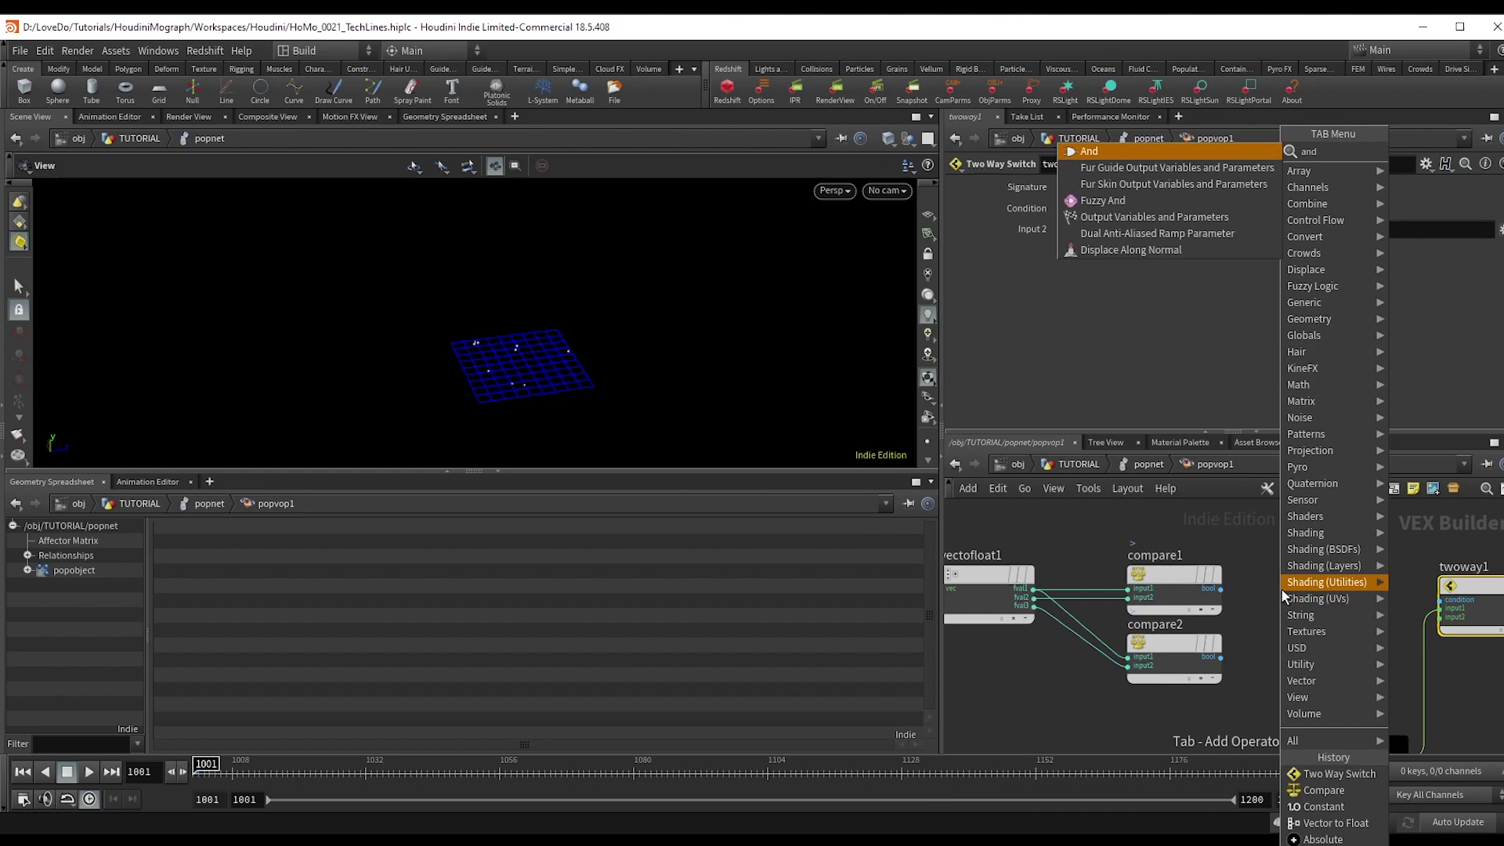
pyautogui.press('Return')
pyautogui.click(1282, 590)
pyautogui.click(1282, 595)
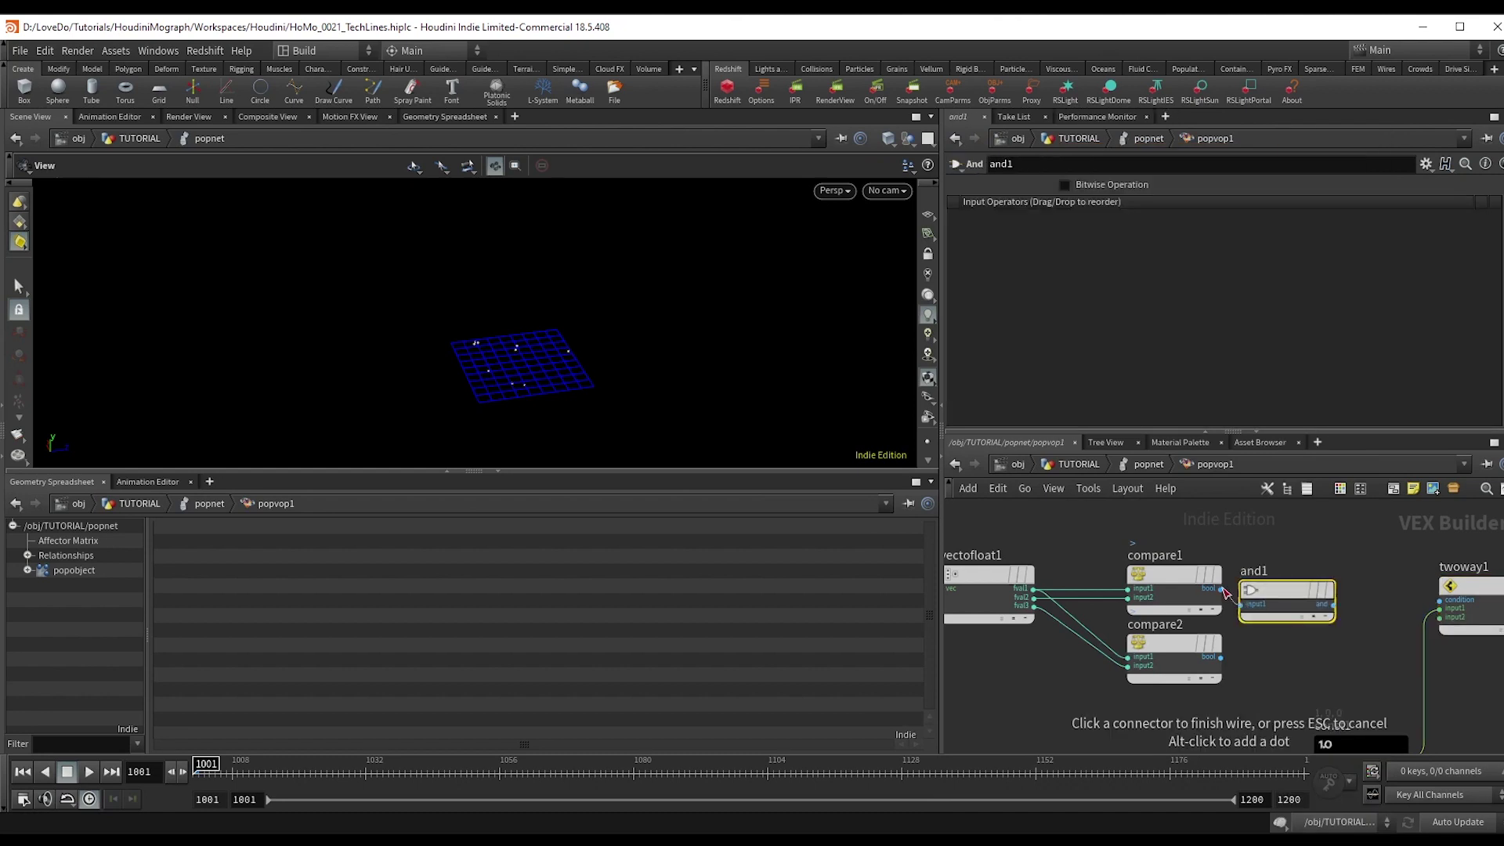
# Wire the bool outputs of compare1 and compare2 into and1, and and1's output into the condition of twoway1.
pyautogui.click(1225, 592)
pyautogui.click(1240, 607)
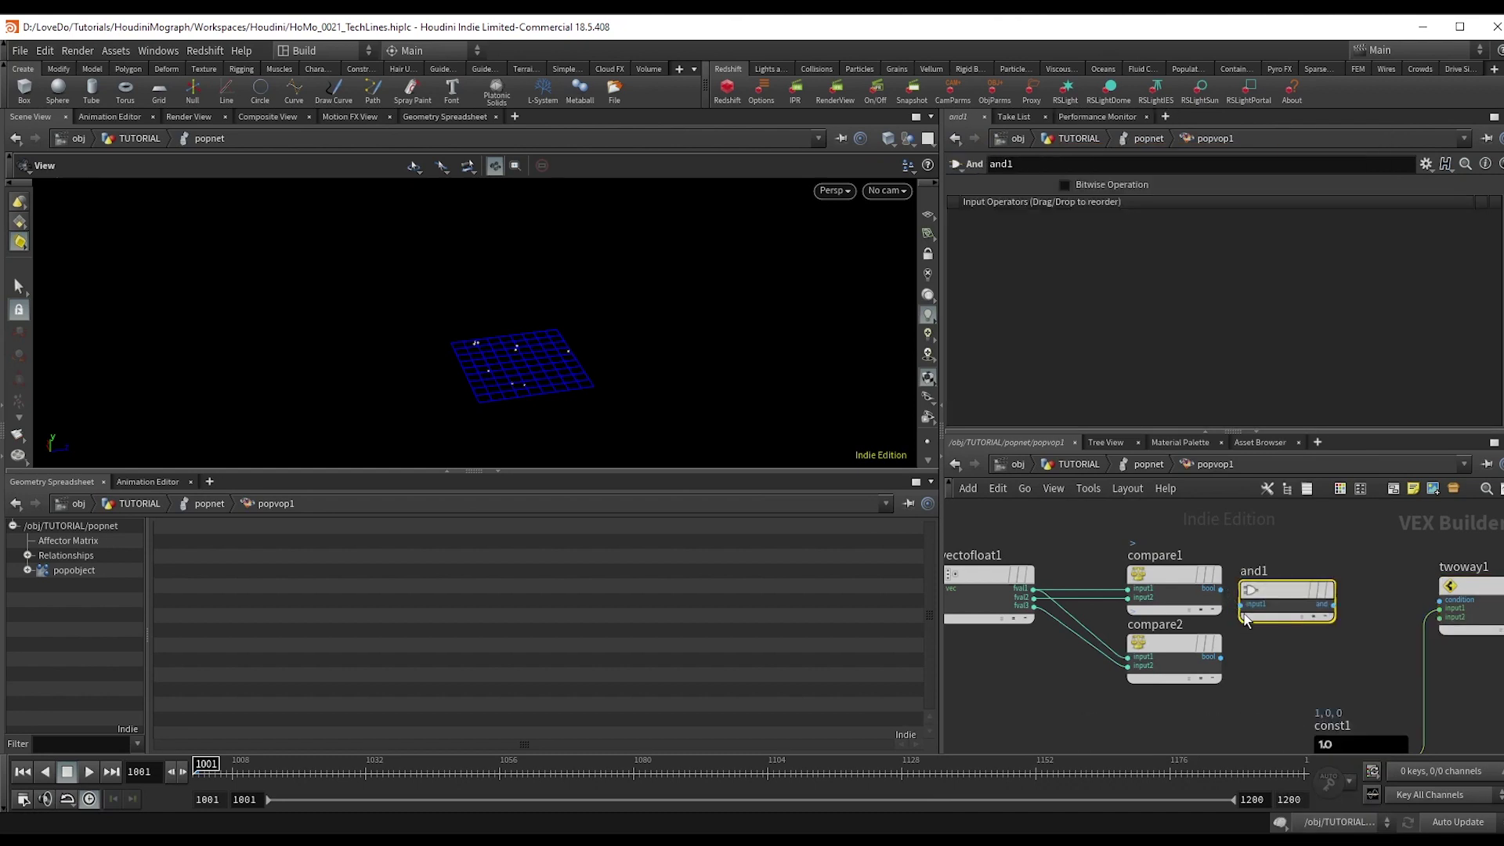
pyautogui.click(1242, 609)
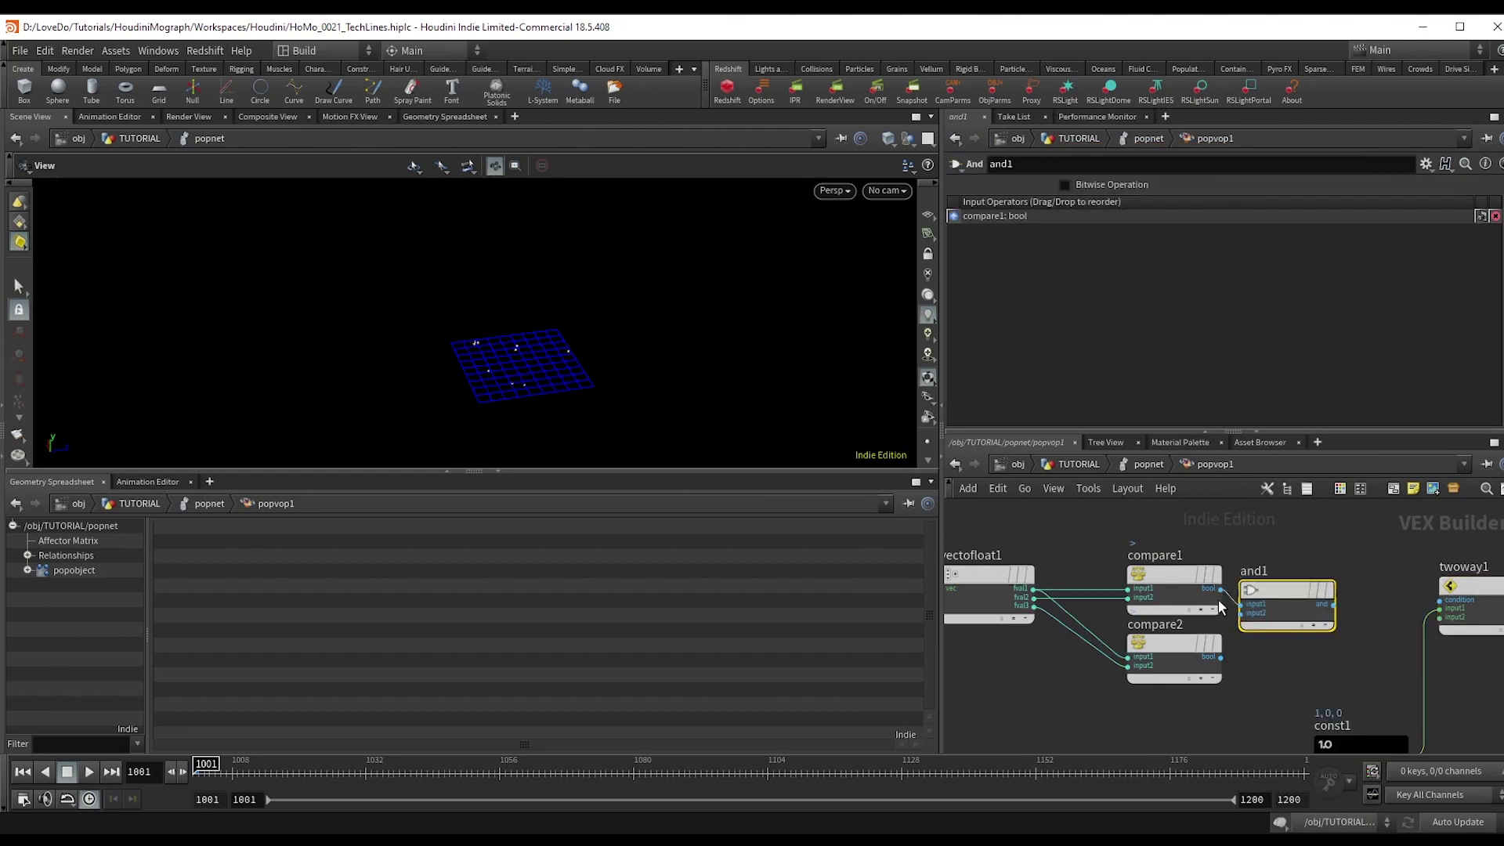
pyautogui.click(1221, 657)
pyautogui.click(1334, 605)
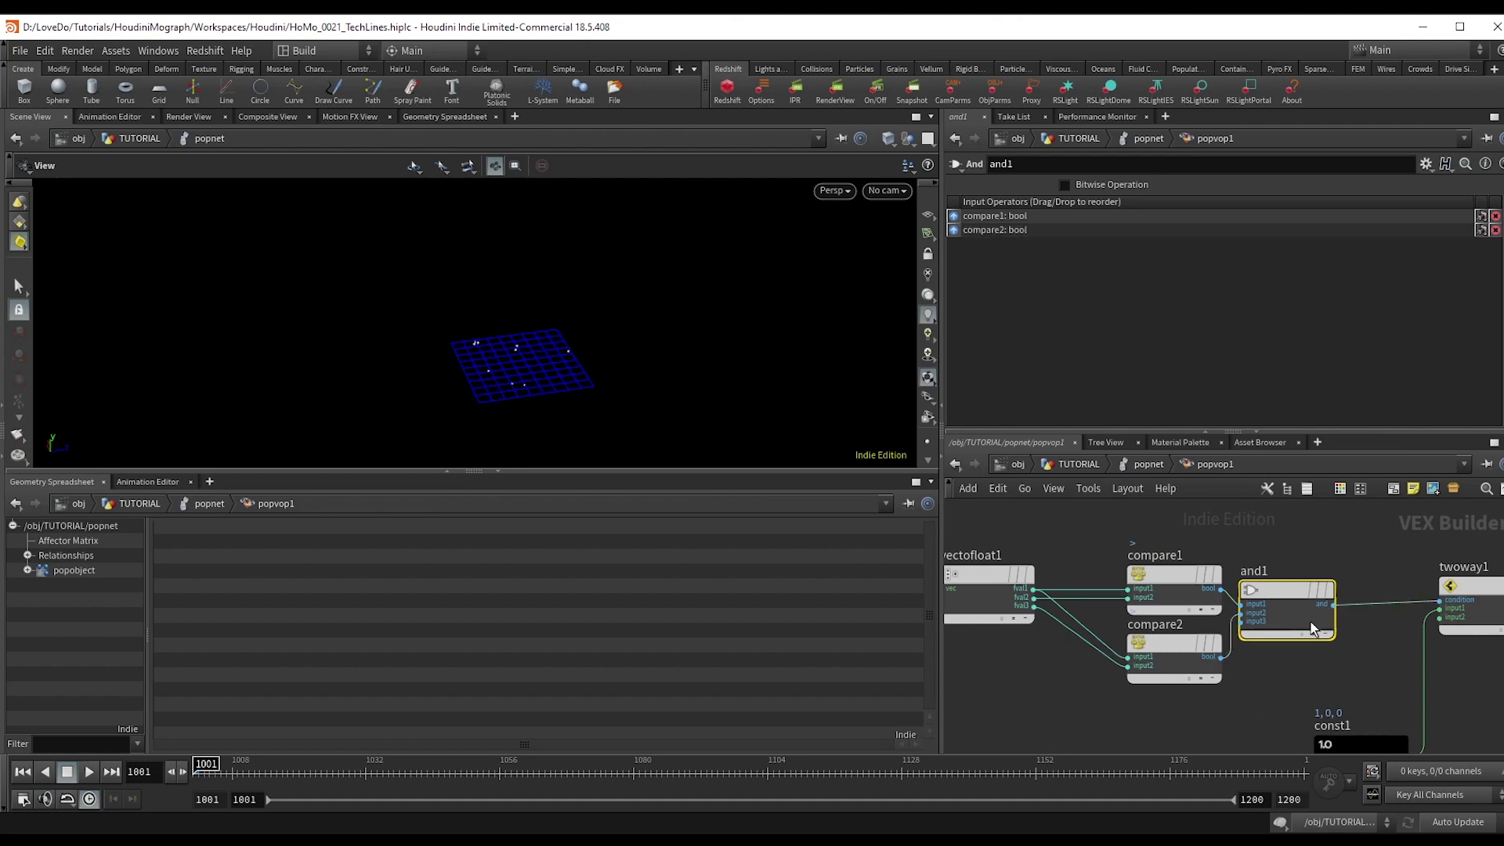
pyautogui.moveTo(1099, 580)
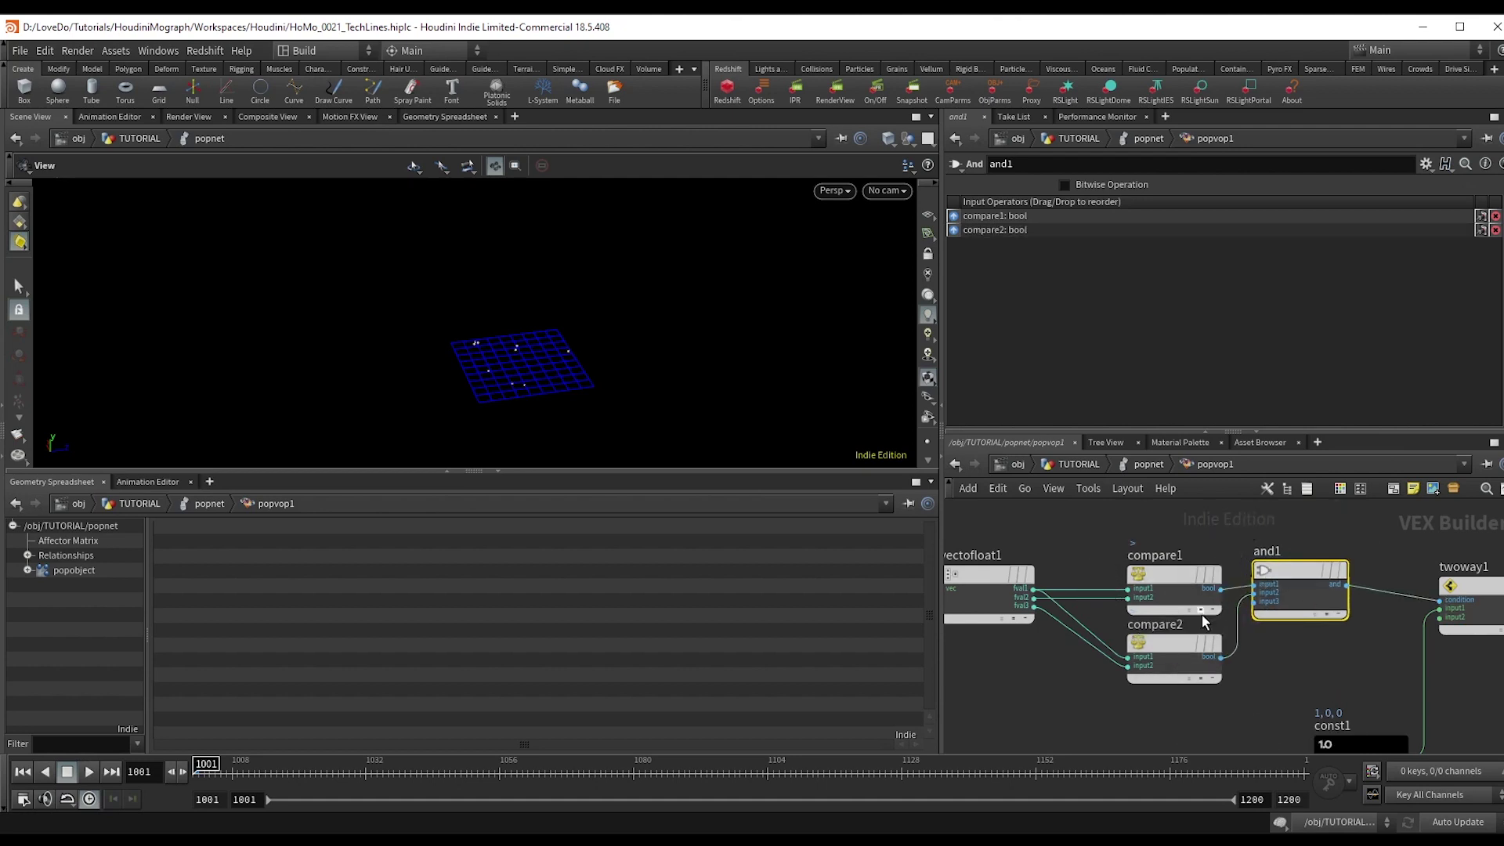
# Duplicate the compare1, compare2 and and1 group below the original nodes.
pyautogui.moveTo(1348, 688); pyautogui.dragTo(1290, 616, button='middle')
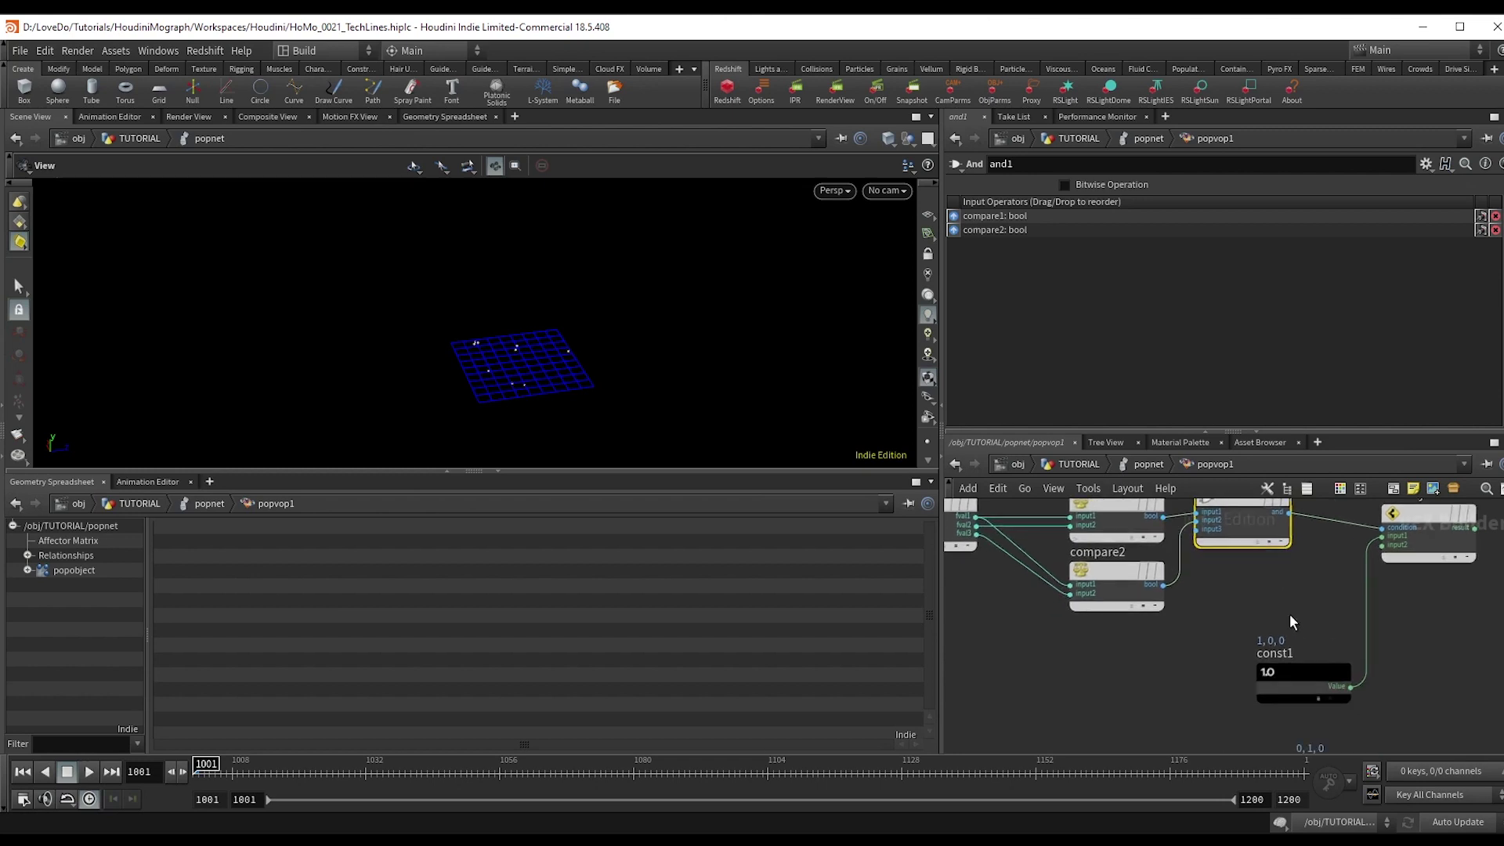
pyautogui.scroll(-3, 1300, 645)
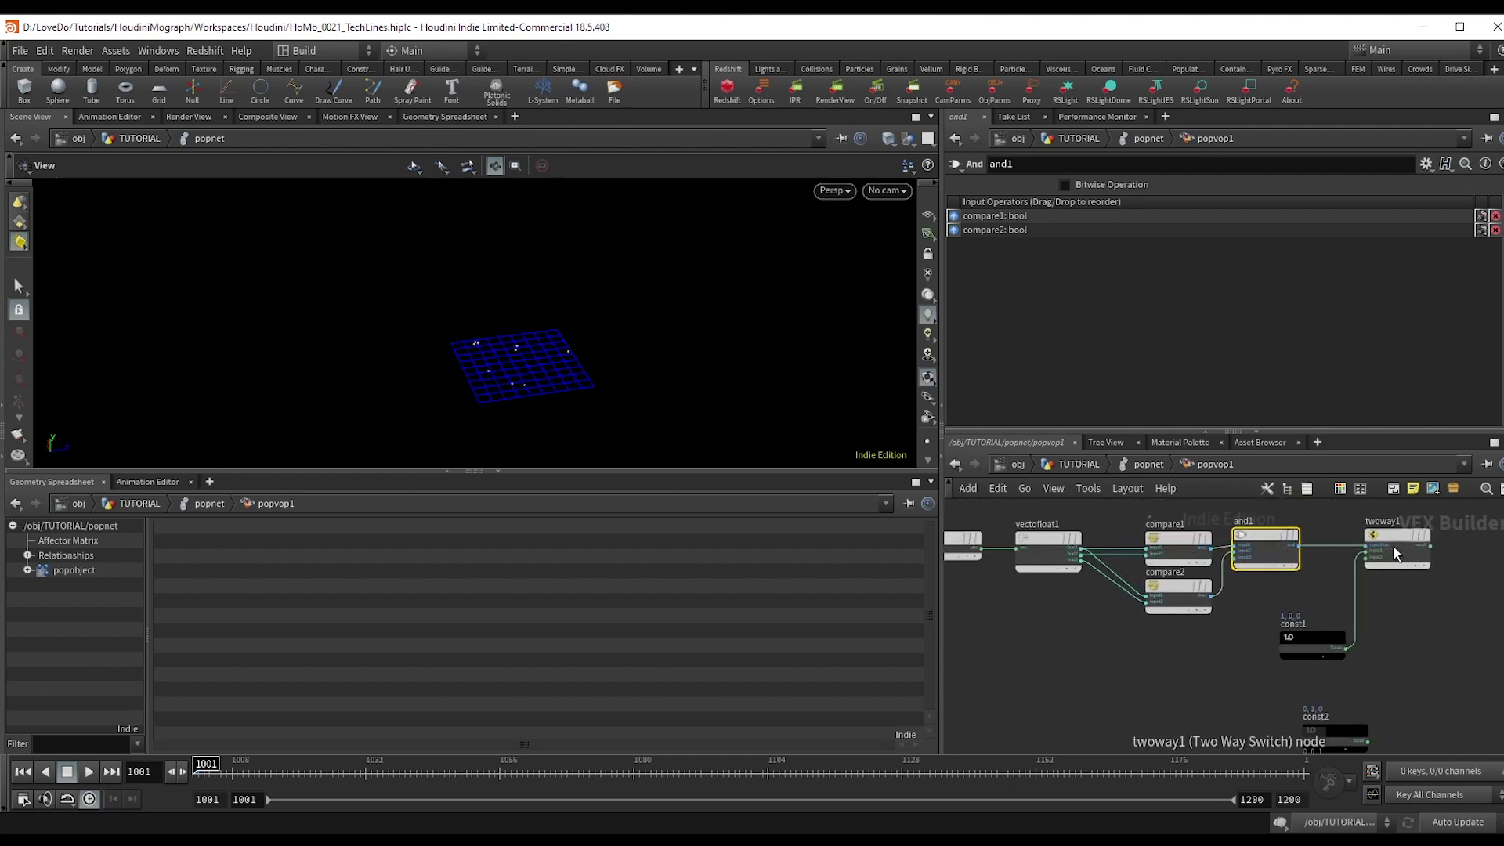
pyautogui.scroll(-2, 1261, 625)
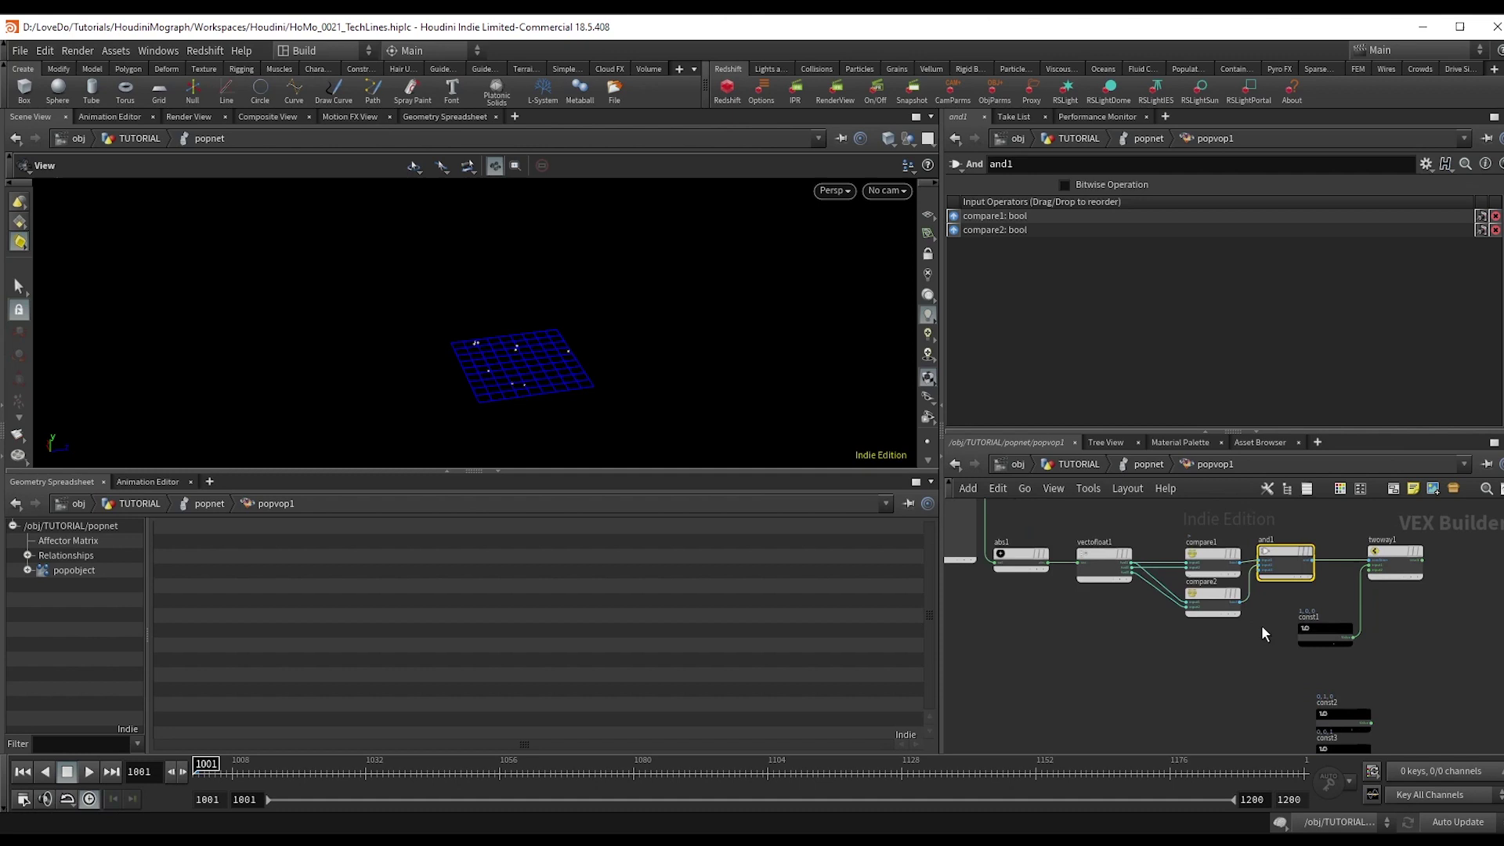
pyautogui.moveTo(1204, 664)
pyautogui.mouseDown()
pyautogui.moveTo(1276, 567)
pyautogui.moveTo(1210, 652)
pyautogui.moveTo(1211, 679)
pyautogui.moveTo(1144, 658)
pyautogui.mouseUp()
pyautogui.press('y')
pyautogui.scroll(3, 1139, 661)
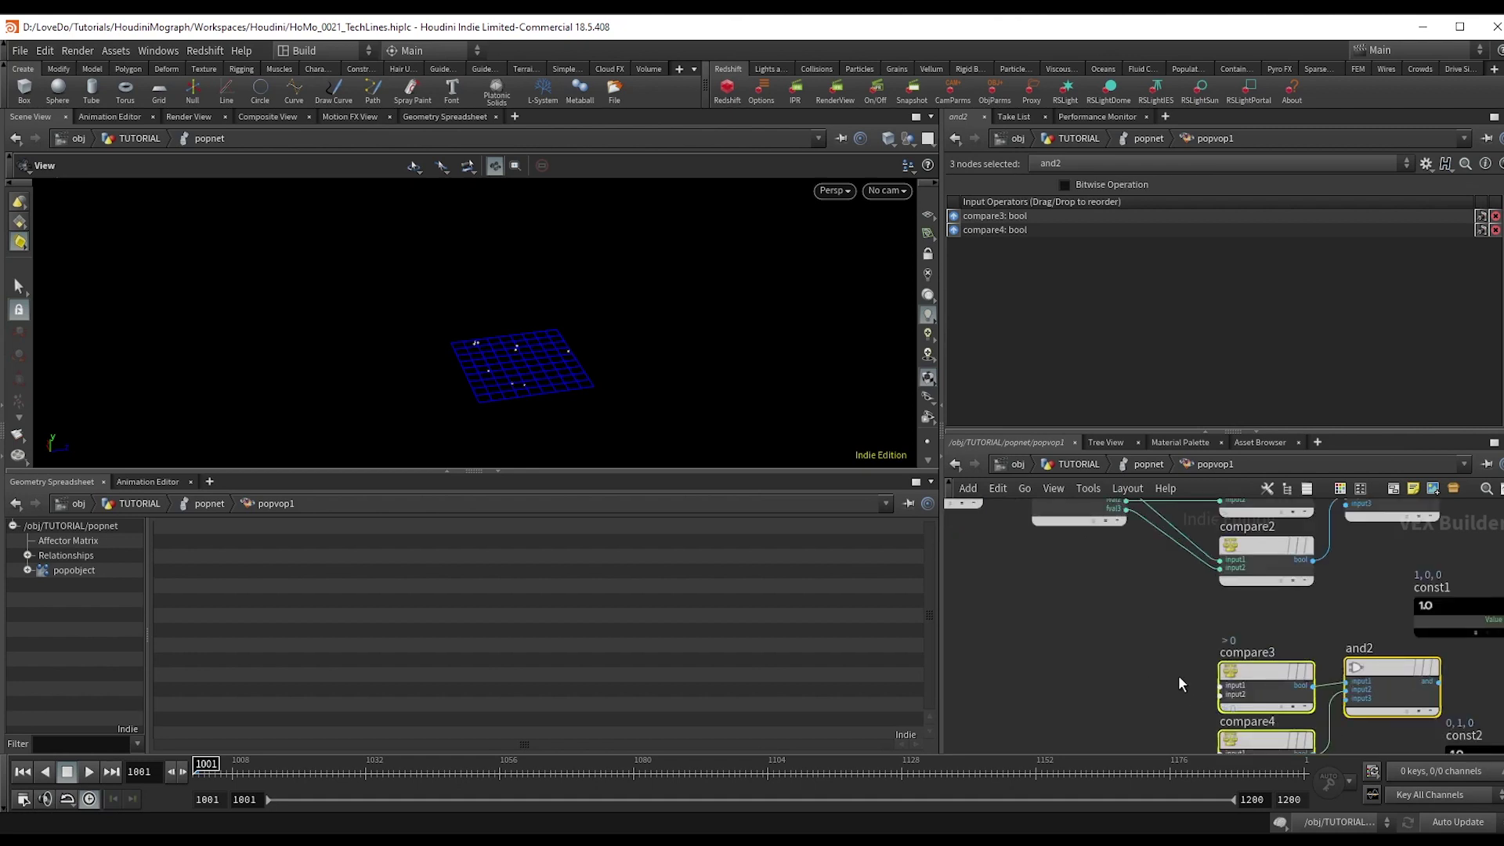
# Wire the component outputs of vectofloat1 into both inputs of compare3 and compare4.
pyautogui.scroll(-2, 1167, 676)
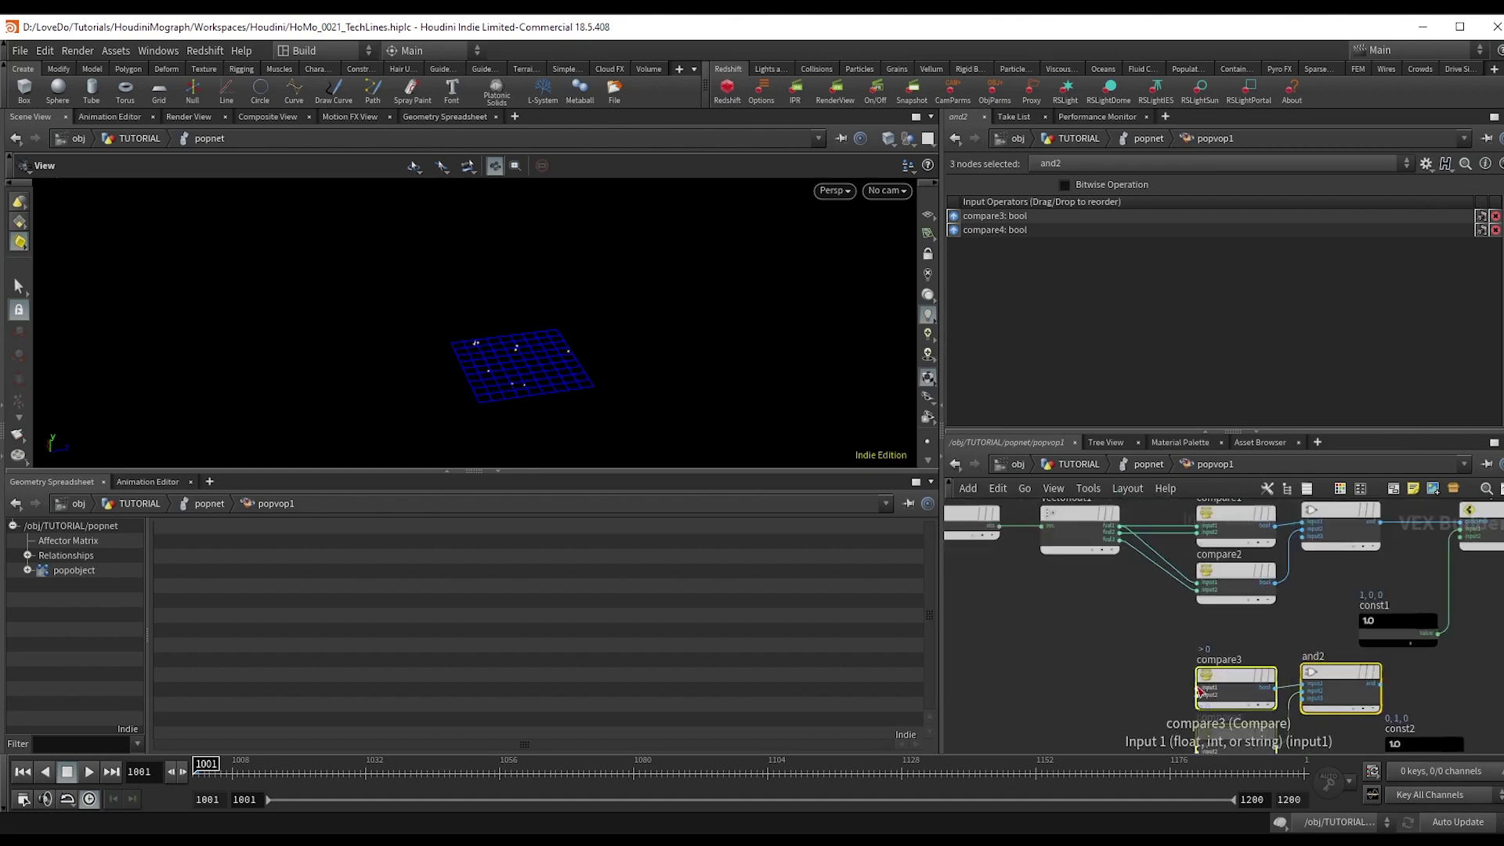
pyautogui.click(1197, 691)
pyautogui.press('Escape')
pyautogui.click(1228, 674)
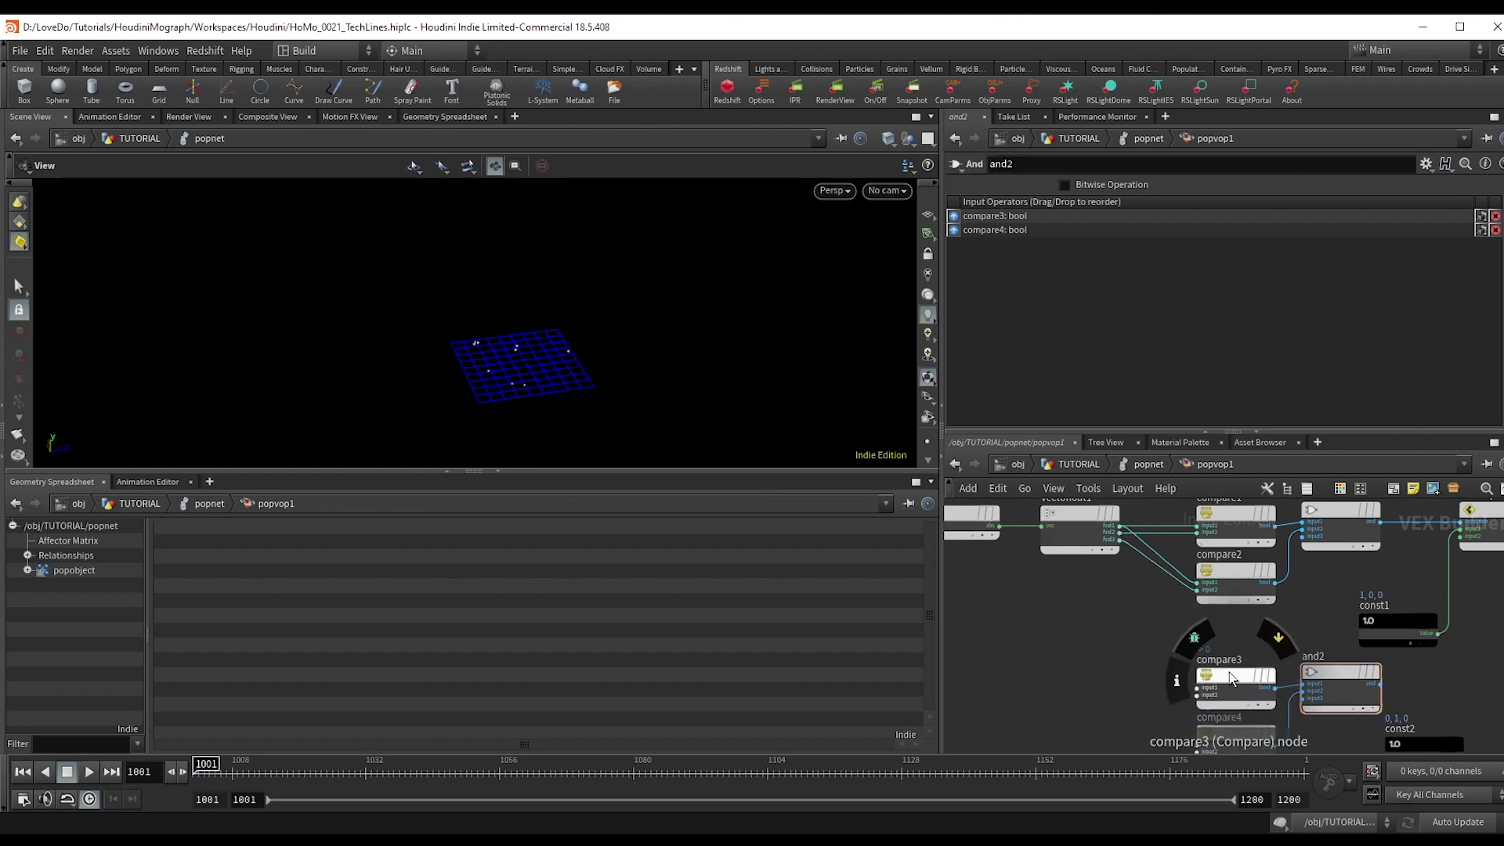
pyautogui.click(1205, 690)
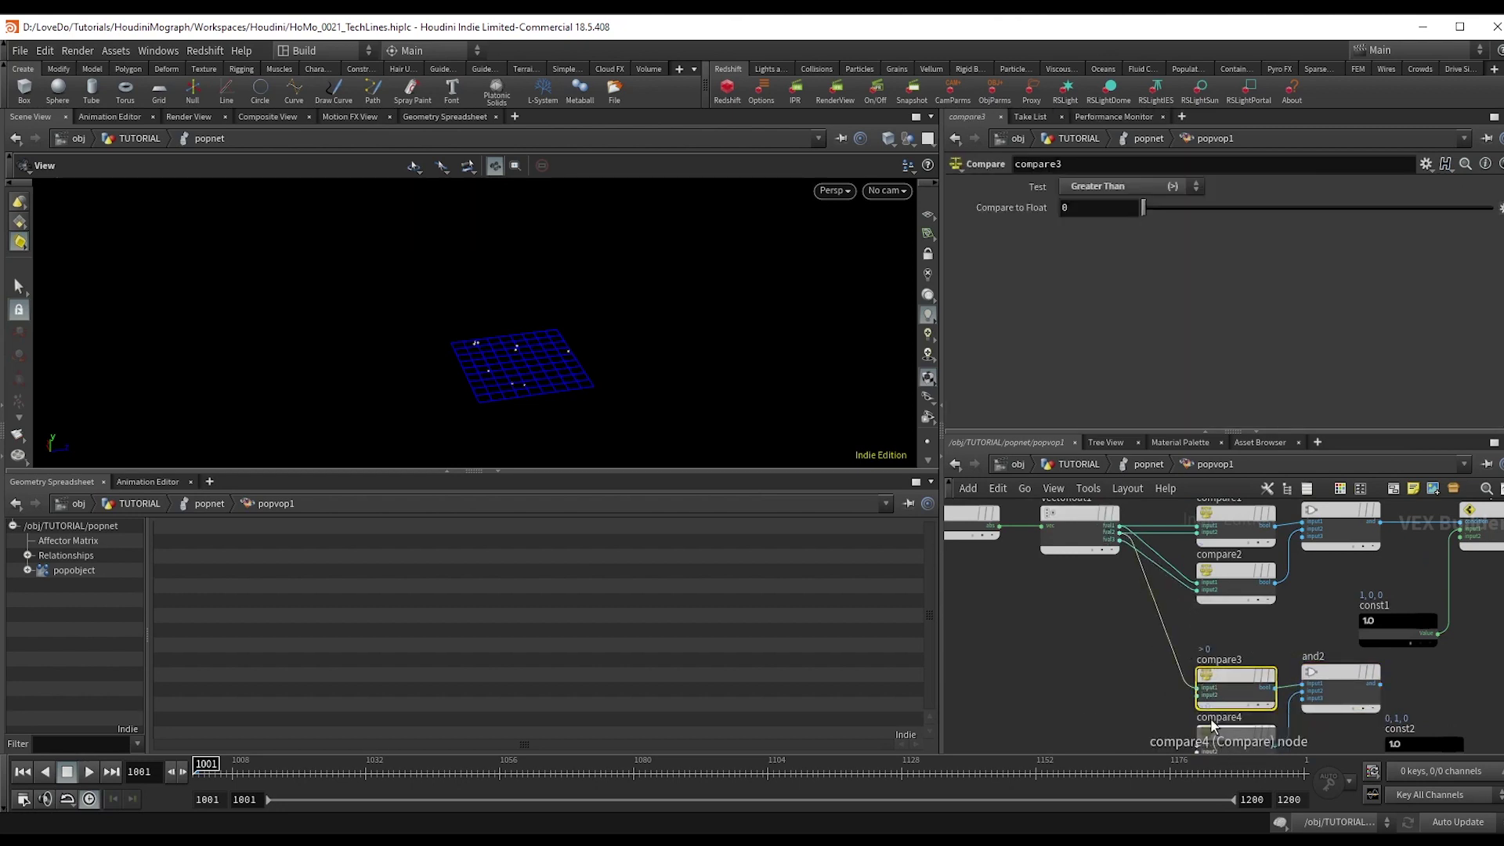
pyautogui.click(1198, 694)
pyautogui.click(1120, 533)
pyautogui.moveTo(1141, 694); pyautogui.dragTo(1070, 689, button='middle')
pyautogui.click(1184, 699)
pyautogui.click(1107, 566)
# Add a second Two Way Switch below twoway1 and wire and2 into its condition.
pyautogui.scroll(-3, 1070, 689)
pyautogui.moveTo(1187, 690); pyautogui.dragTo(1126, 699, button='middle')
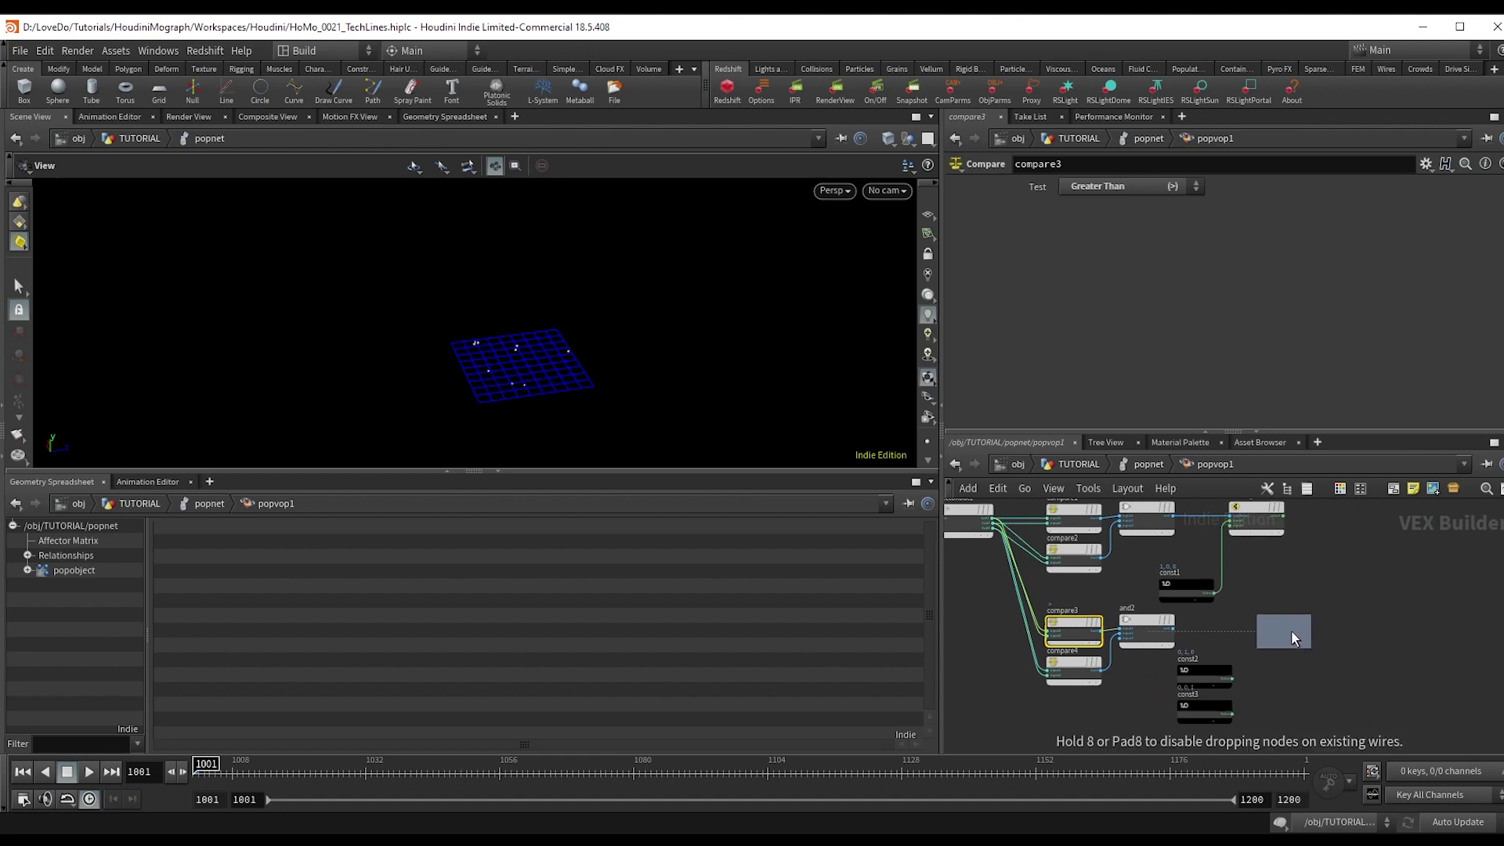
pyautogui.click(1291, 631)
pyautogui.scroll(3, 1173, 626)
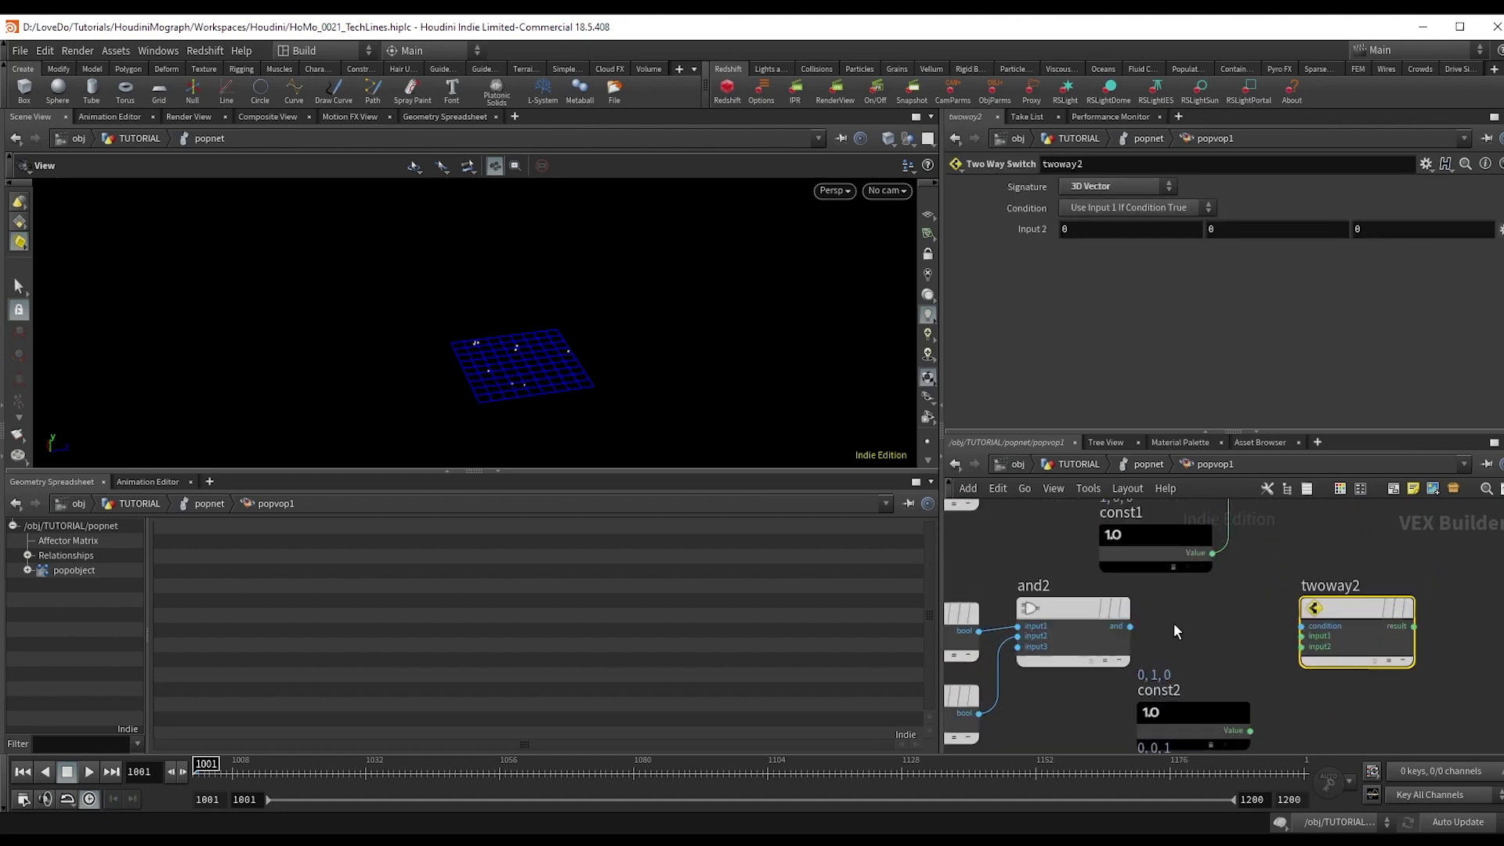
pyautogui.click(1132, 627)
pyautogui.click(1301, 626)
pyautogui.scroll(-3, 1296, 631)
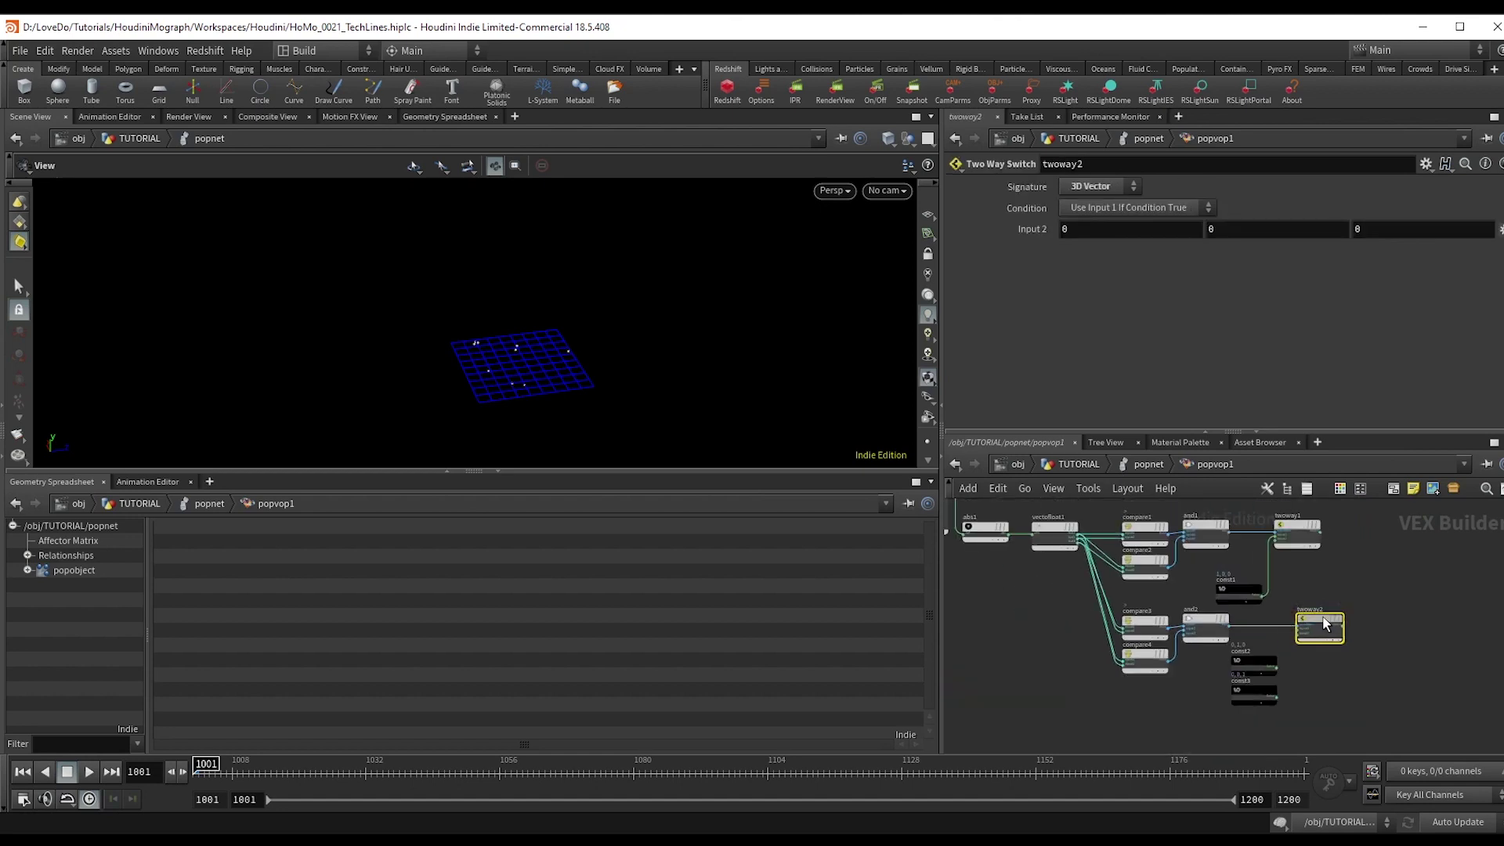
# Wire const2 into Input 1 of twoway2 and move const3 further below const2.
pyautogui.scroll(3, 1253, 660)
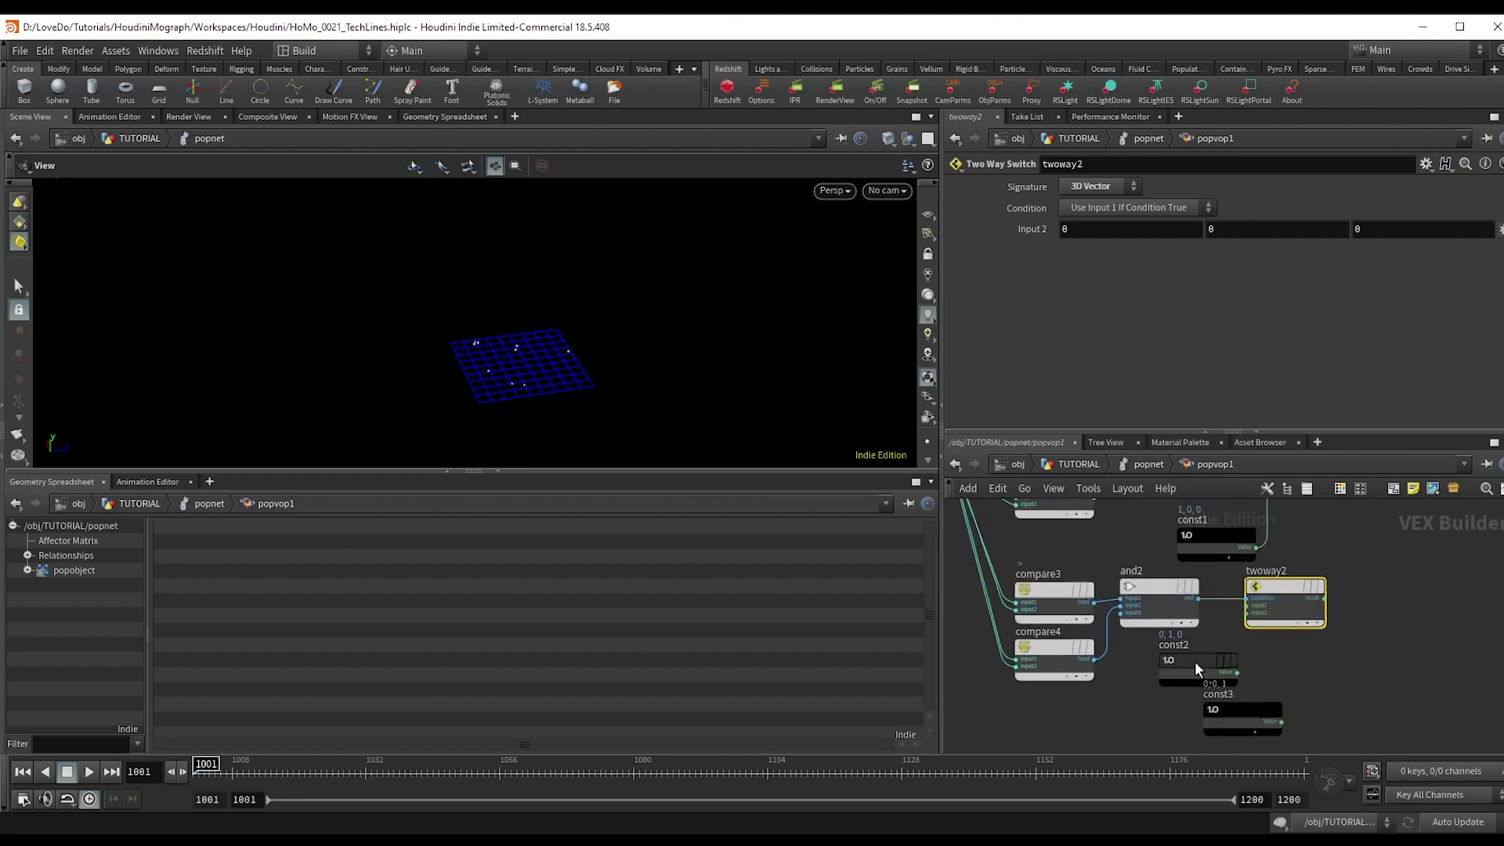
pyautogui.click(1236, 672)
pyautogui.click(1249, 607)
pyautogui.moveTo(1286, 668); pyautogui.dragTo(1295, 622, button='middle')
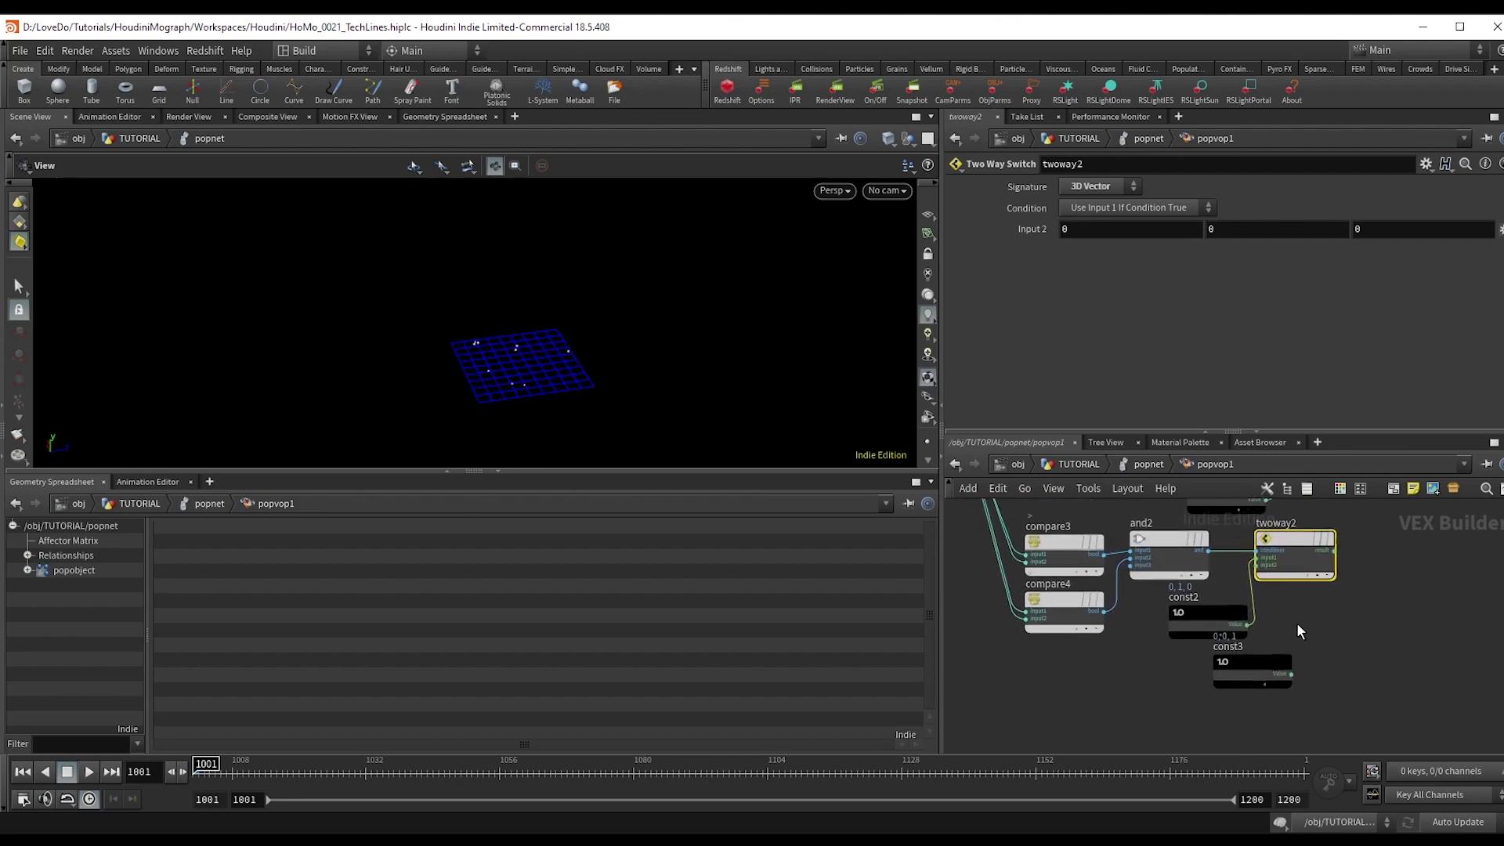
pyautogui.moveTo(1239, 666); pyautogui.dragTo(1209, 707)
pyautogui.scroll(-2, 1233, 662)
pyautogui.scroll(-2, 1236, 662)
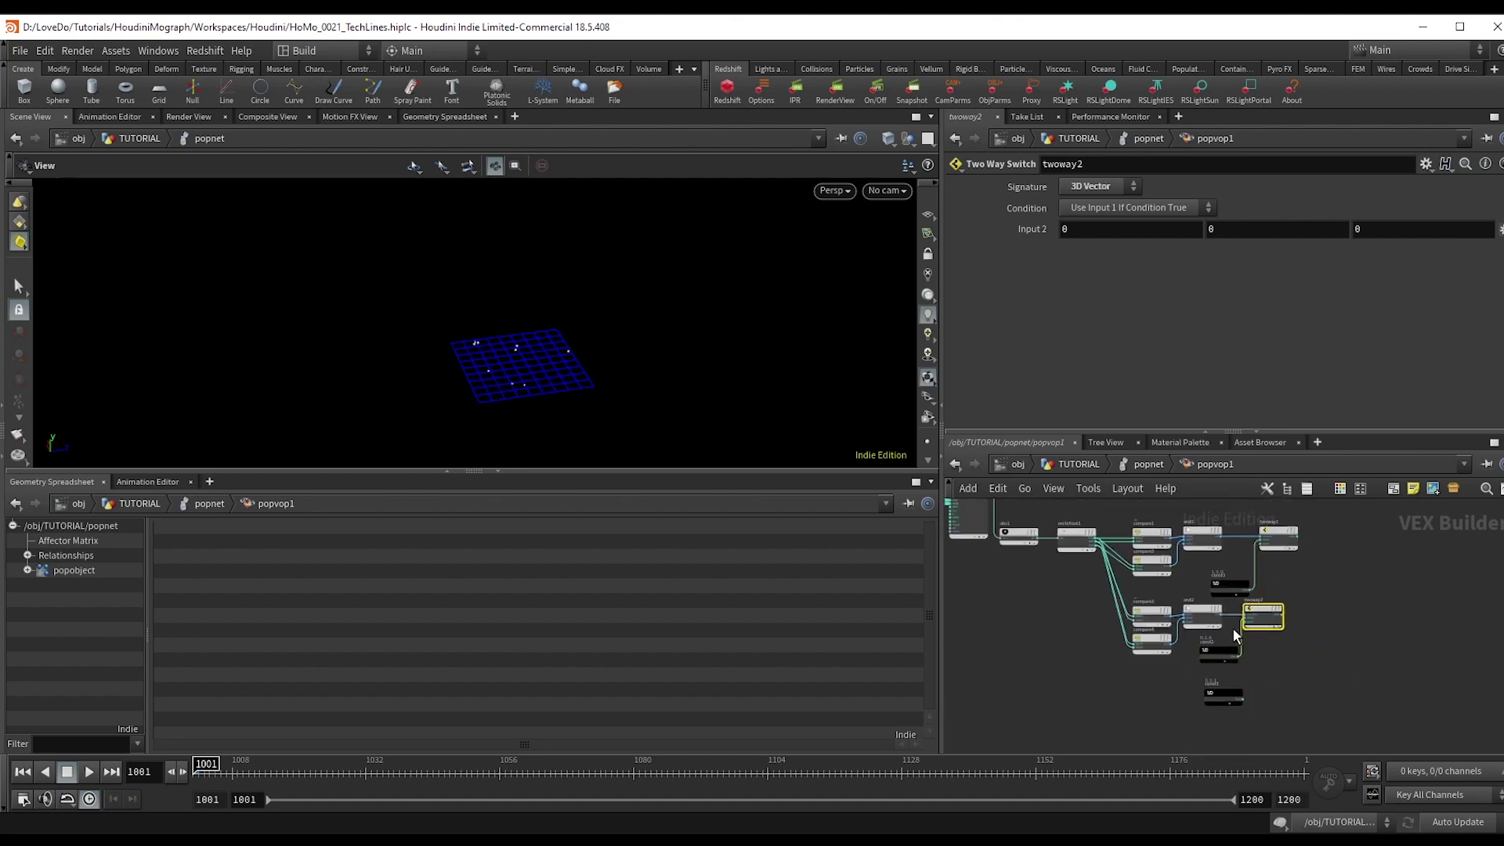
# Wire const3 into Input 2 of twoway2 and adjust the spacing of the two nodes.
pyautogui.scroll(3, 1272, 630)
pyautogui.moveTo(1255, 695); pyautogui.dragTo(1224, 592, button='middle')
pyautogui.click(1213, 583)
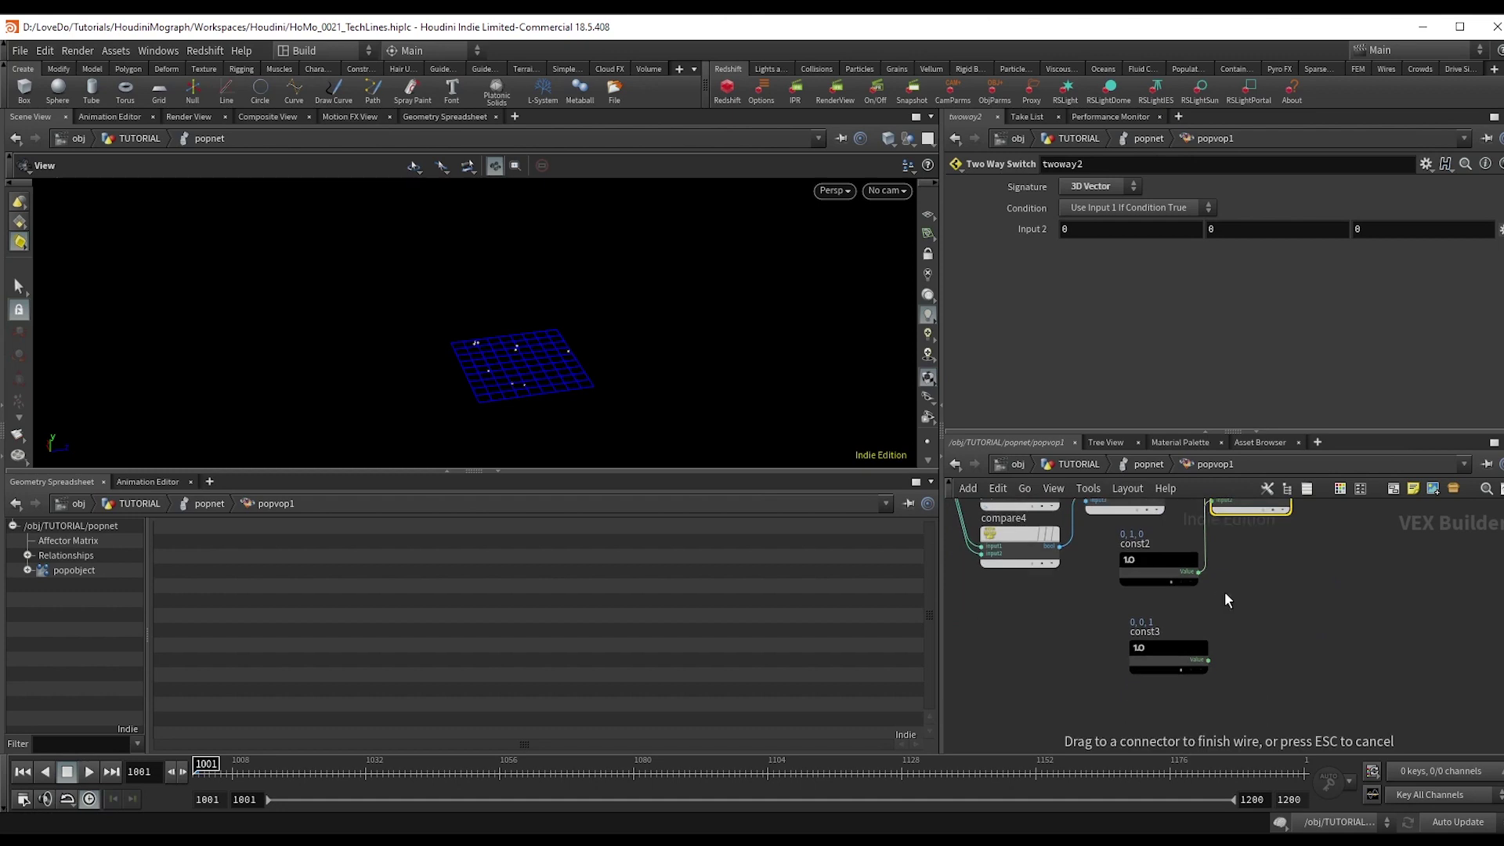
pyautogui.click(1210, 657)
pyautogui.moveTo(1164, 651); pyautogui.dragTo(1160, 646)
pyautogui.scroll(-3, 1161, 648)
pyautogui.moveTo(1207, 633); pyautogui.dragTo(1204, 678, button='middle')
pyautogui.scroll(3, 1206, 615)
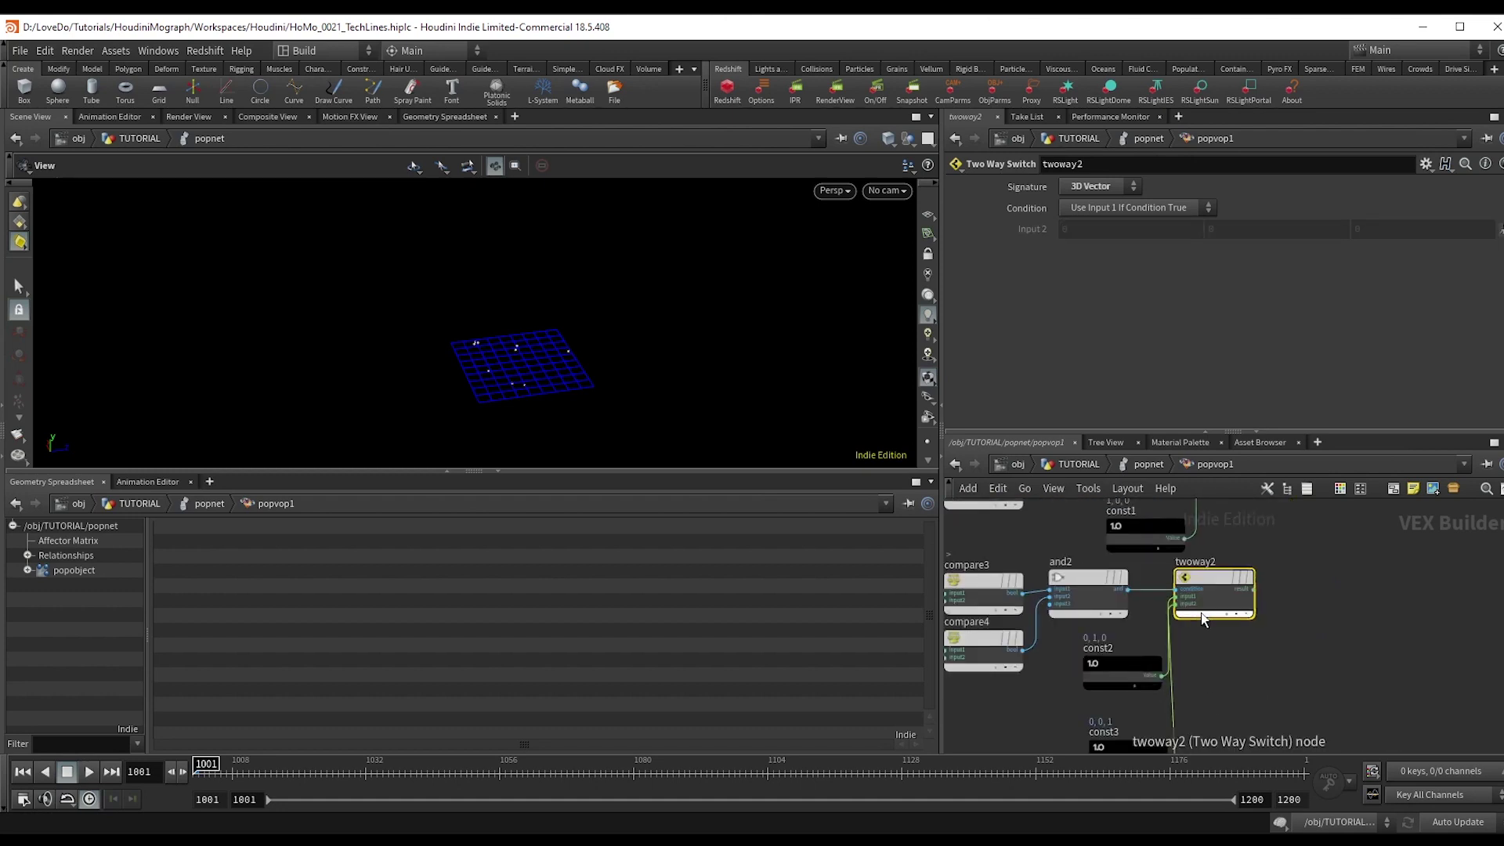
pyautogui.moveTo(1201, 613); pyautogui.dragTo(1214, 613)
# Wire the result of twoway2 into Input 2 of twoway1.
pyautogui.scroll(-3, 1215, 614)
pyautogui.moveTo(1264, 636); pyautogui.dragTo(1252, 722, button='middle')
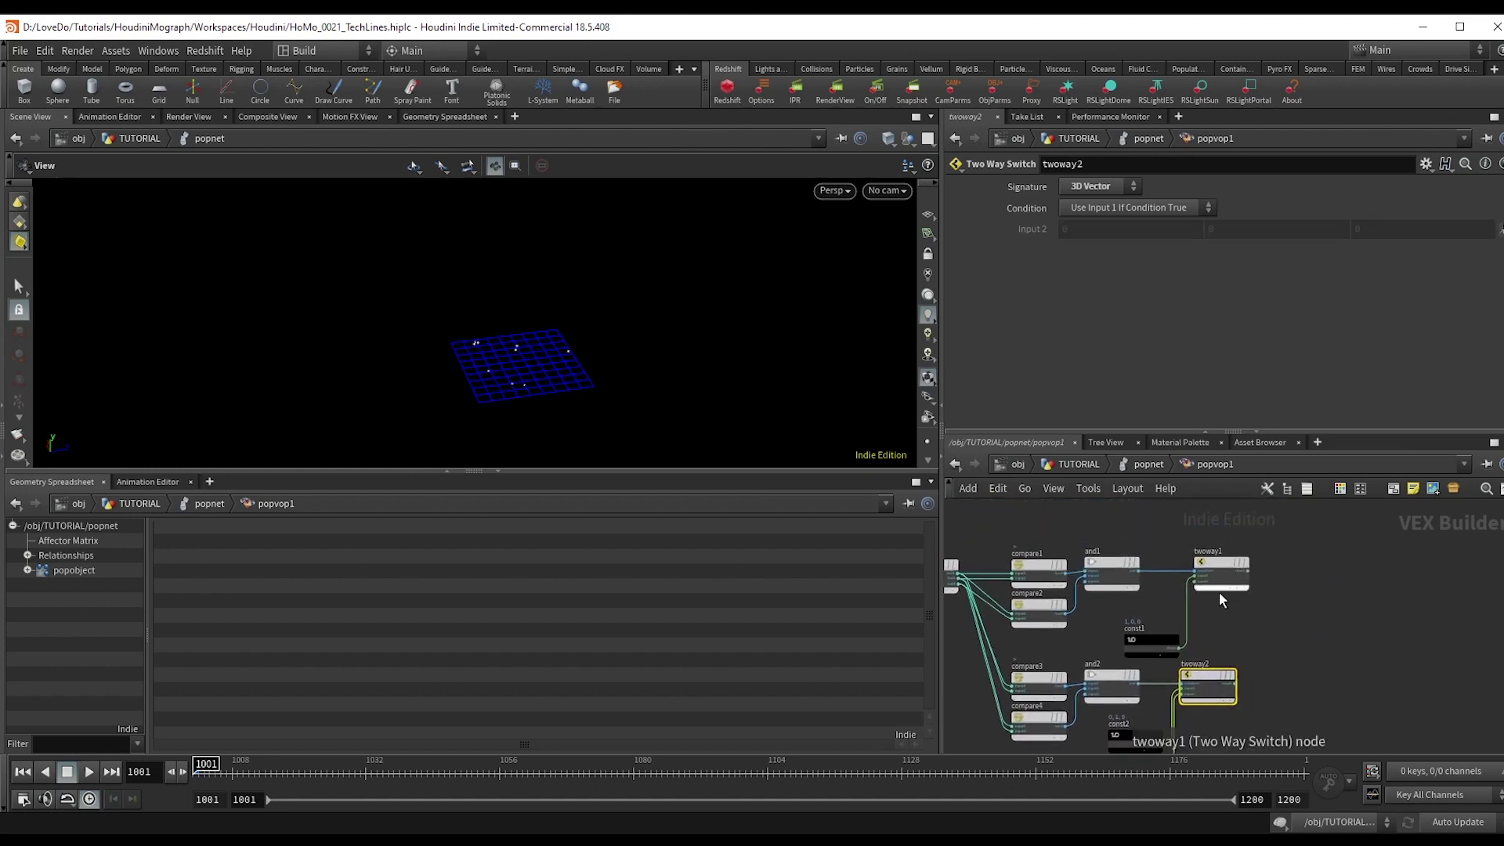
pyautogui.scroll(-2, 1230, 626)
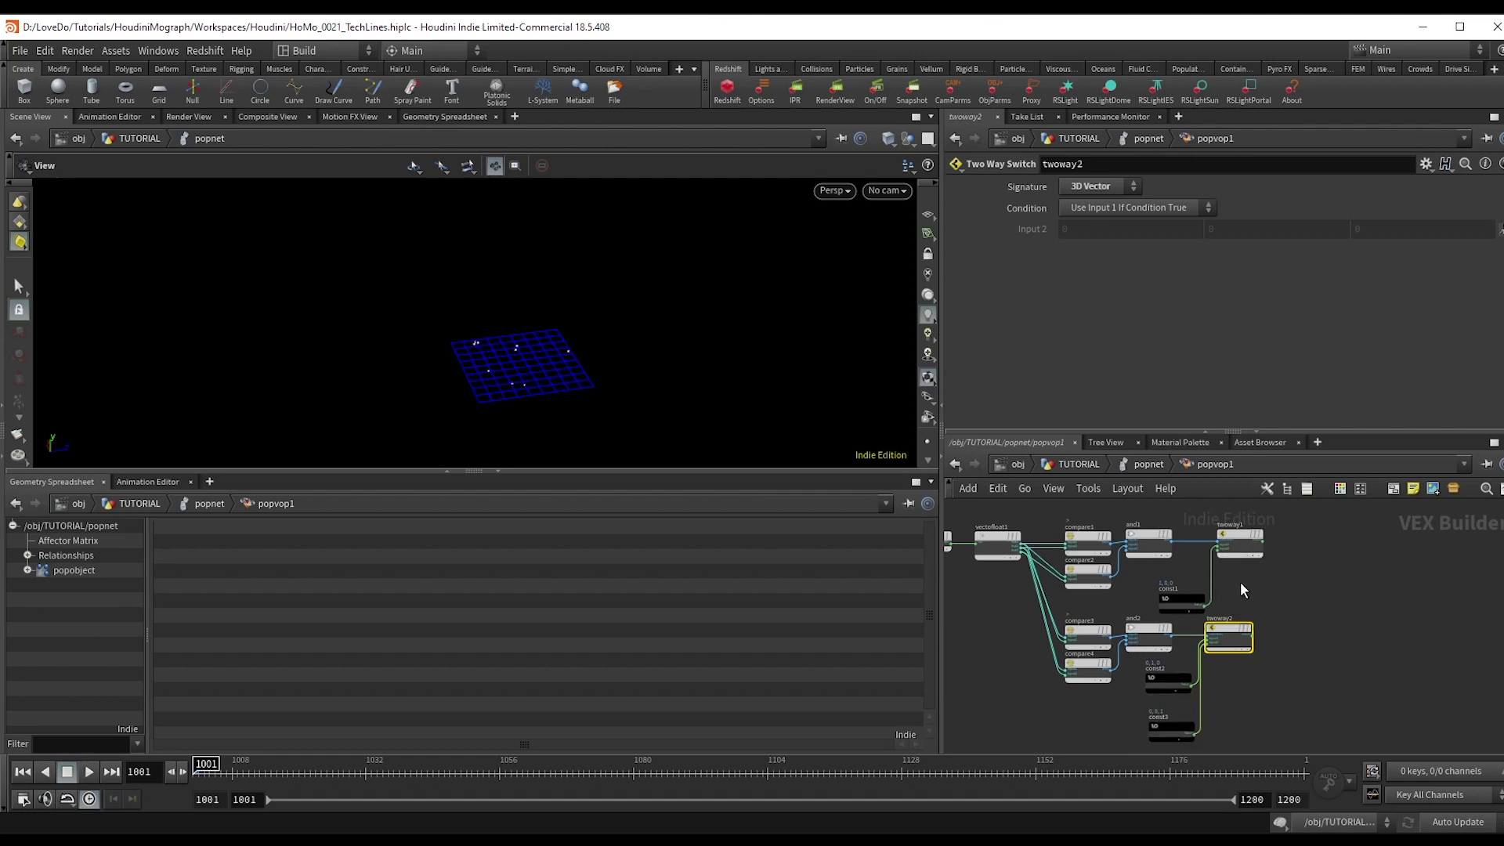
pyautogui.click(1251, 641)
pyautogui.scroll(4, 1214, 600)
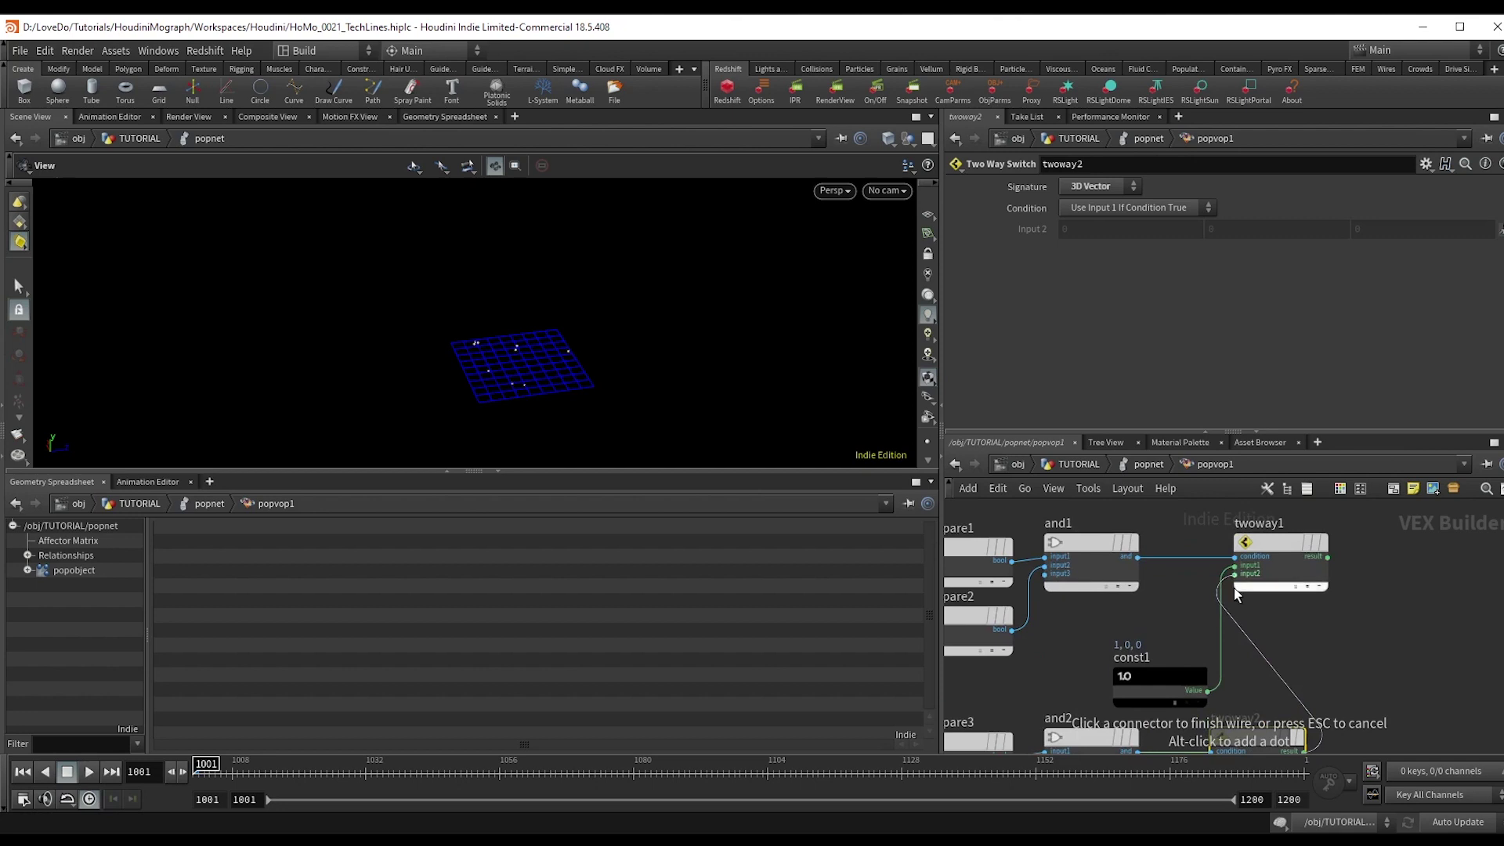
pyautogui.click(1235, 573)
pyautogui.scroll(-3, 1249, 583)
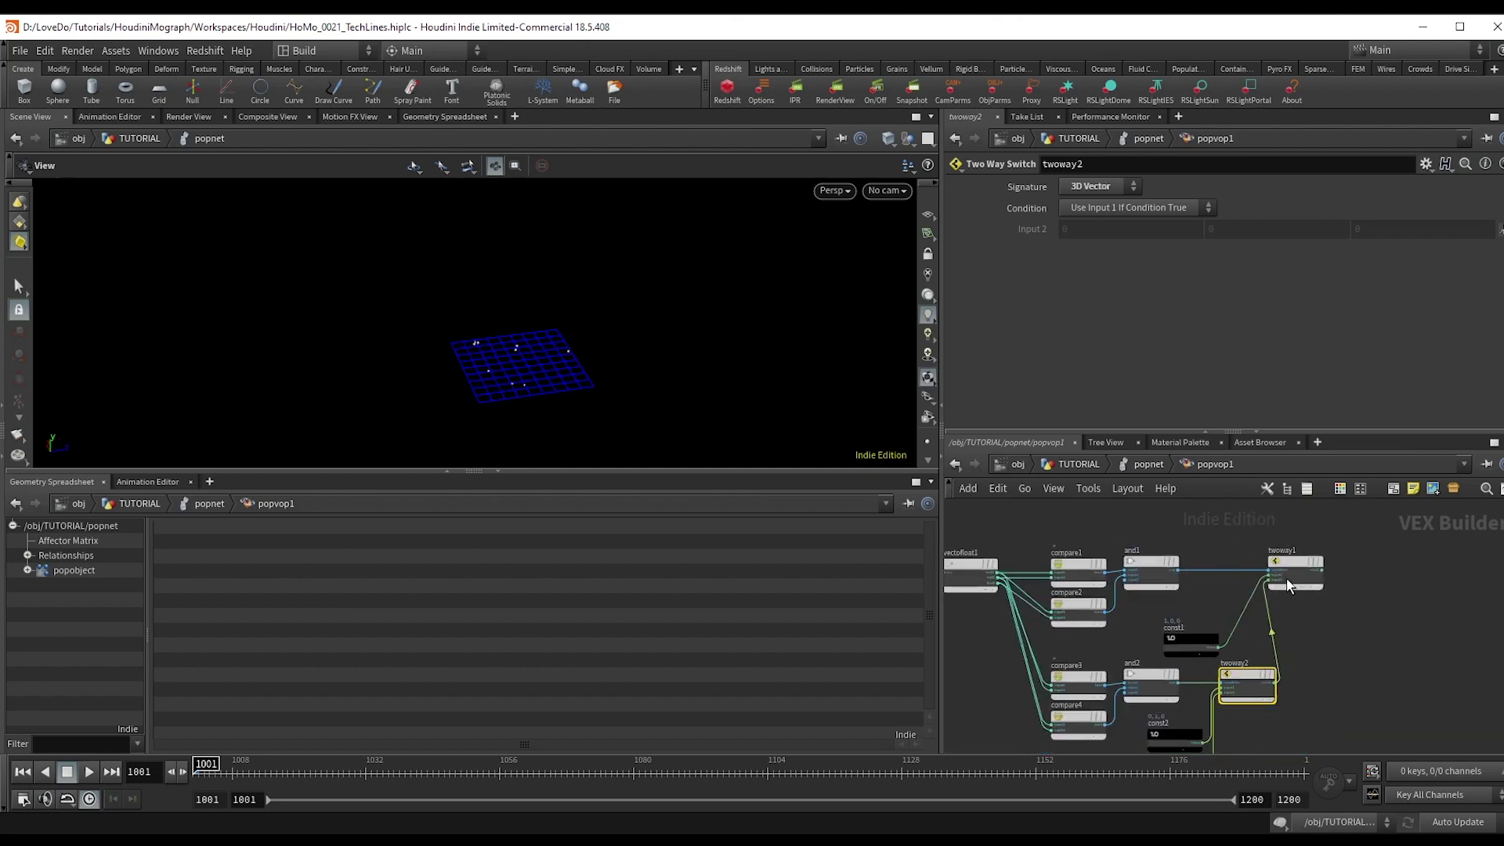
# Move geometryvopoutput1 beyond the switch nodes to make room on its incoming wire.
pyautogui.scroll(-3, 1286, 581)
pyautogui.moveTo(1236, 528); pyautogui.dragTo(1383, 537)
pyautogui.click(1383, 537)
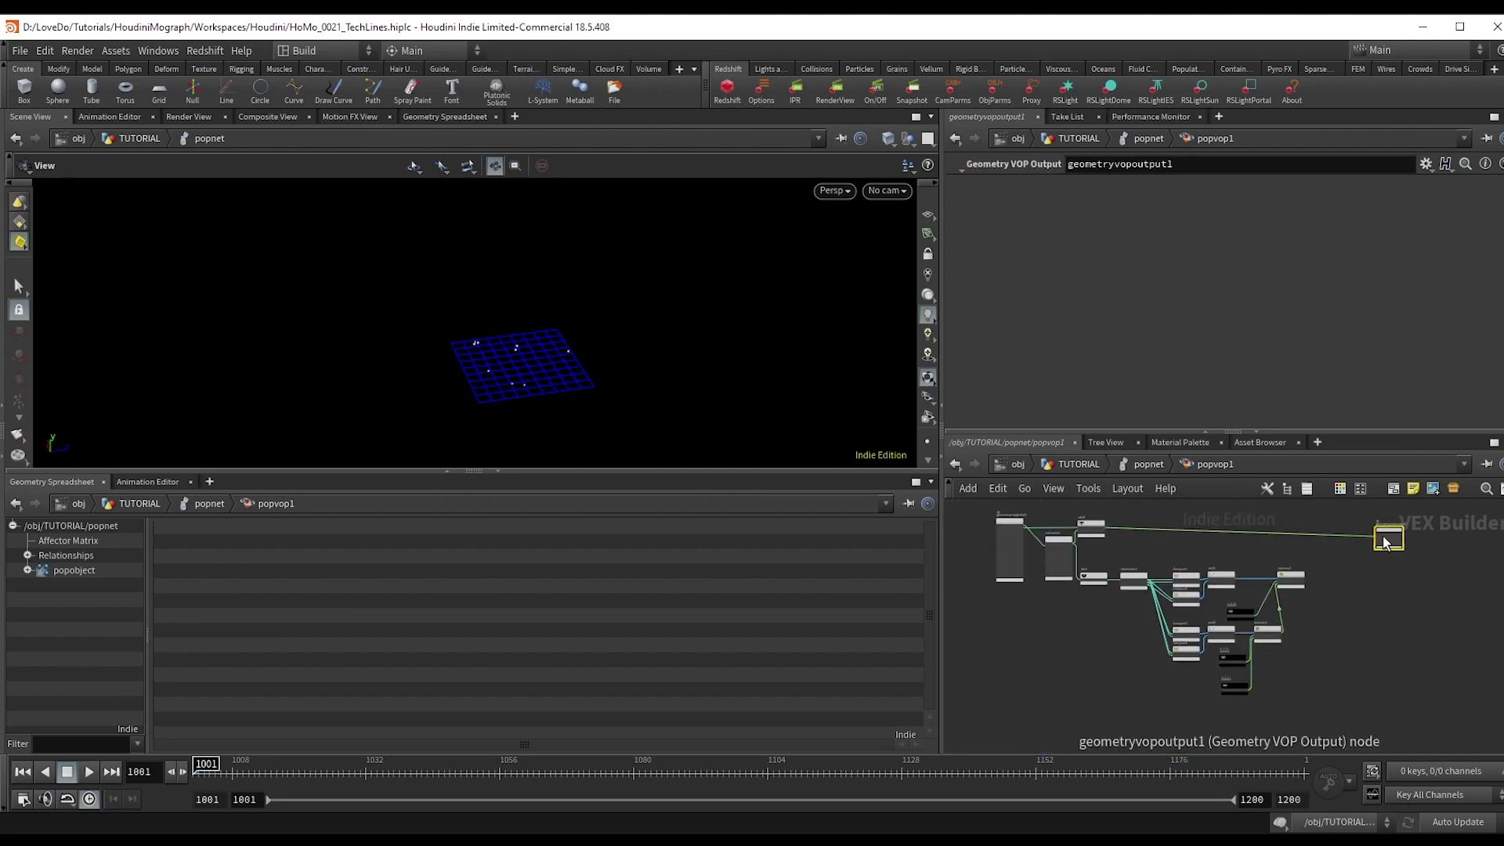
pyautogui.scroll(5, 1245, 632)
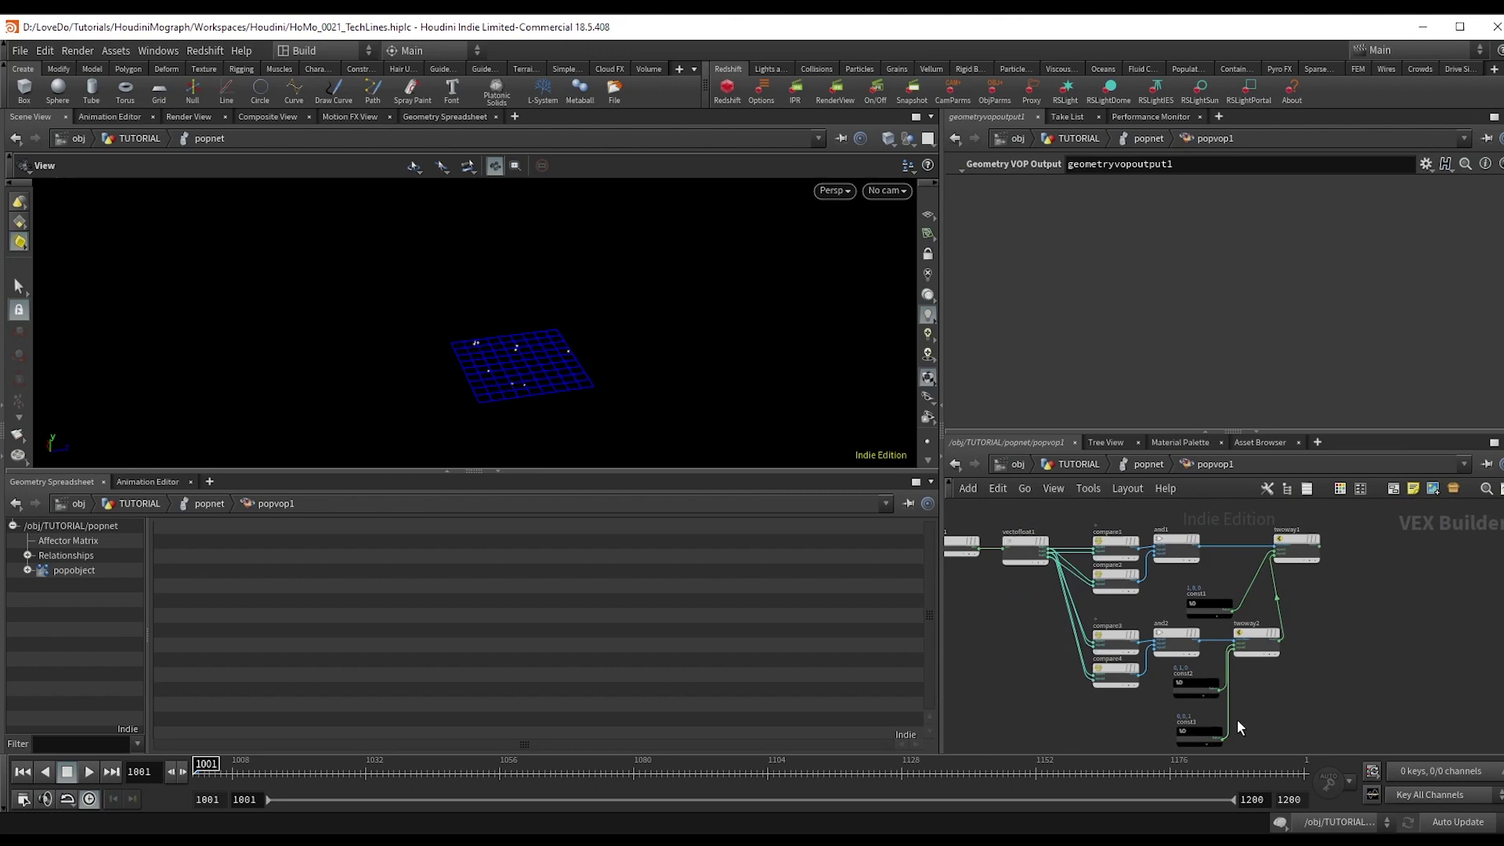
# Insert a Multiply node on the wire from add1 to geometryvopoutput1 and wire twoway1's result into its second input.
pyautogui.scroll(-3, 1260, 690)
pyautogui.press('Tab')
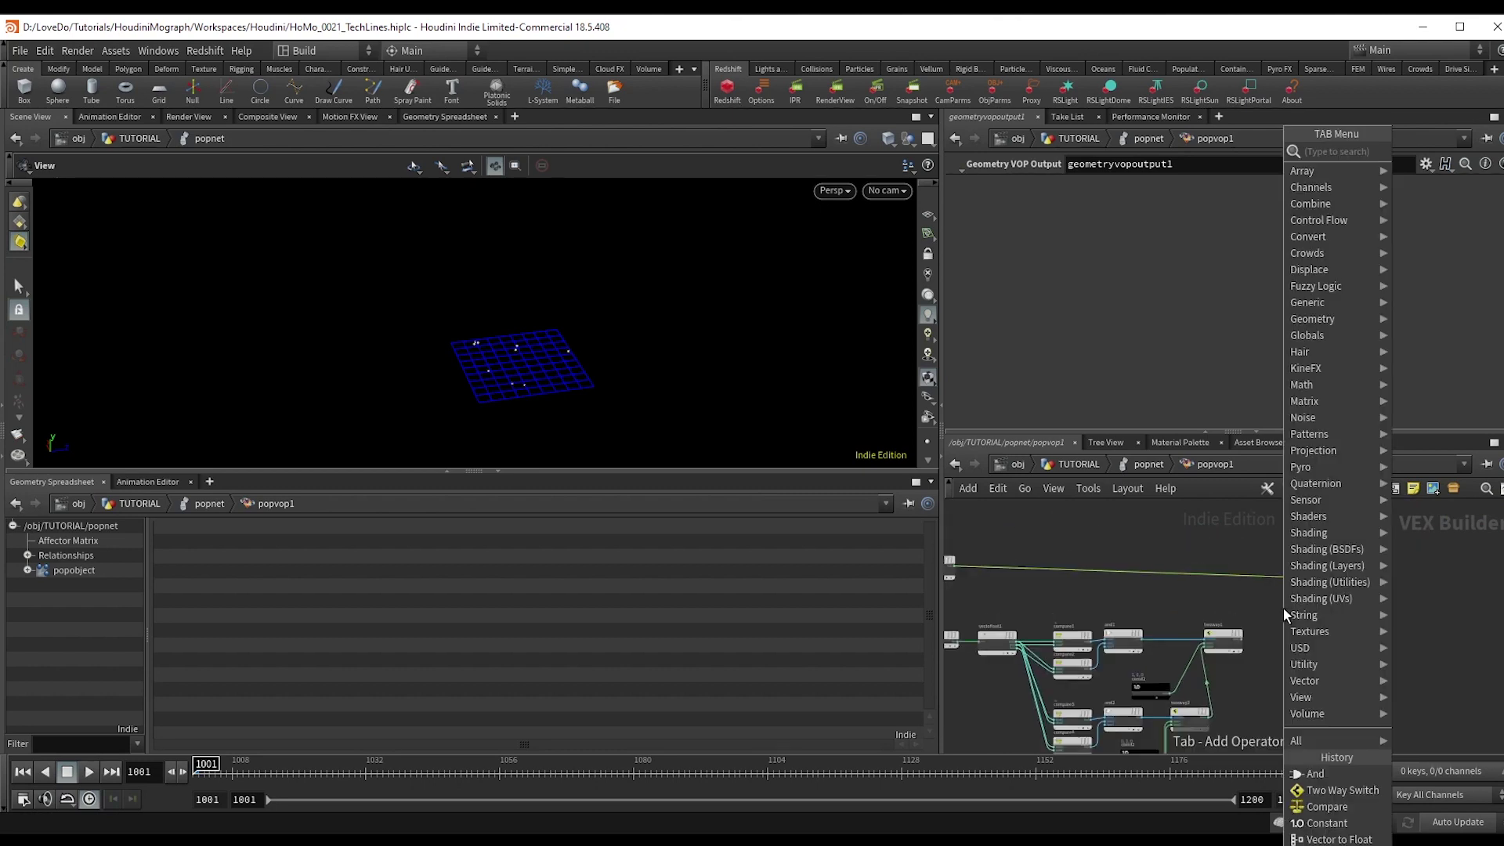
pyautogui.write('mult')
pyautogui.press('Return')
pyautogui.click(1280, 577)
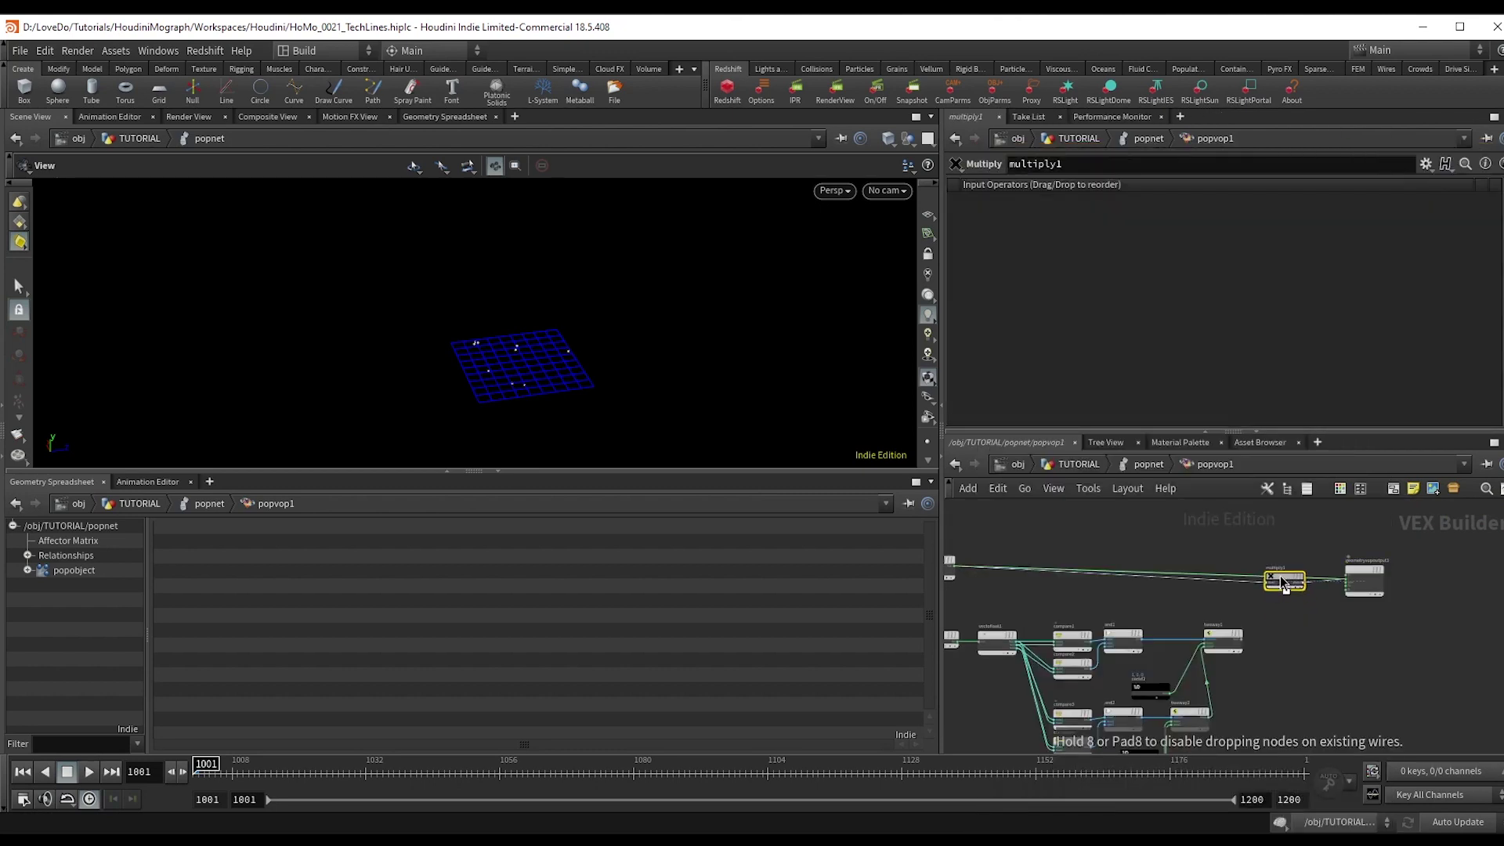
pyautogui.scroll(3, 1280, 579)
pyautogui.click(1256, 572)
pyautogui.click(1225, 677)
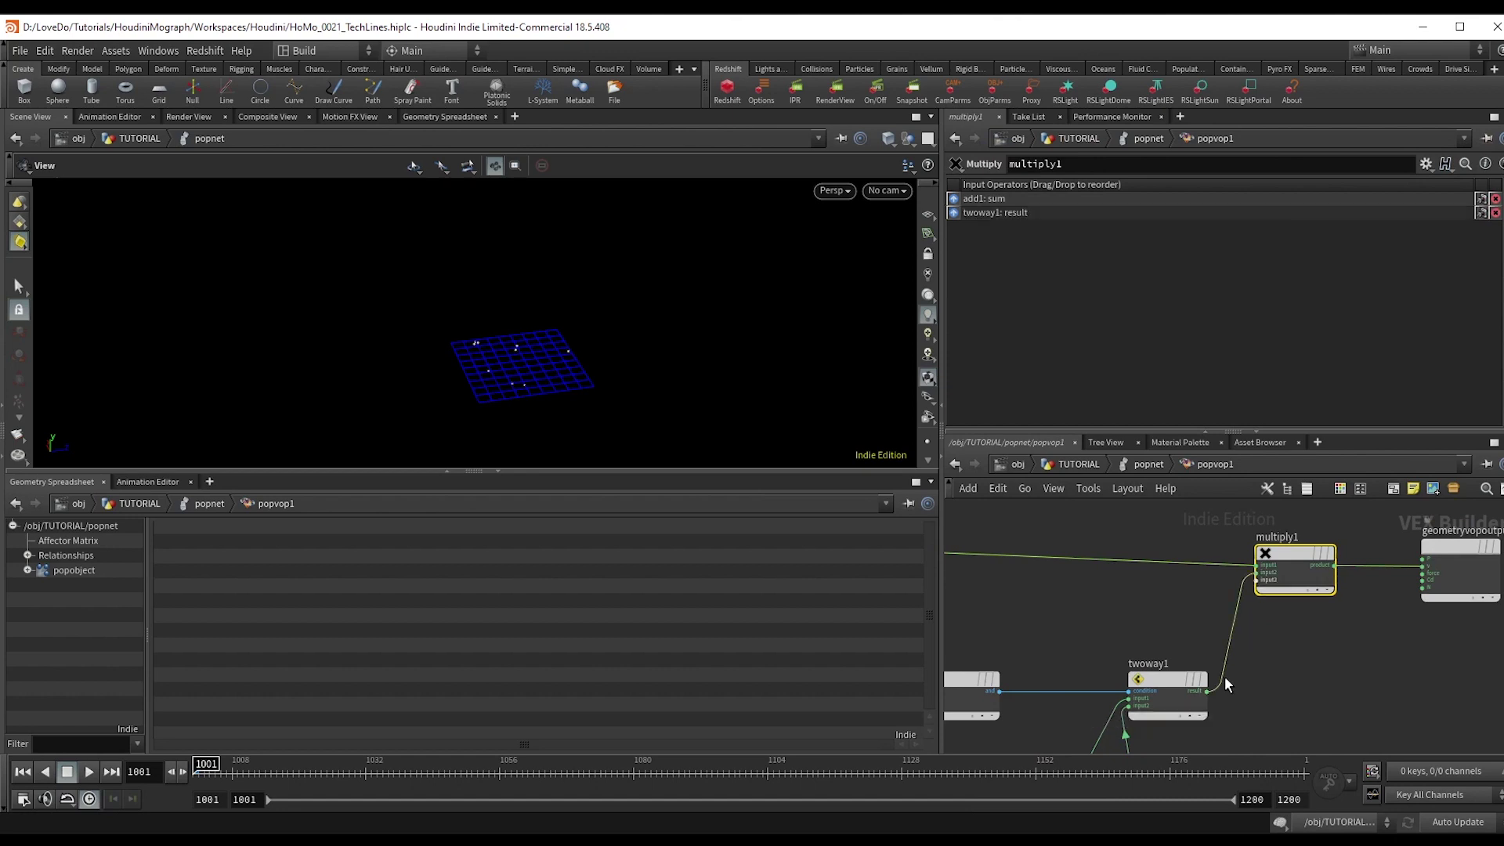
pyautogui.scroll(-2, 1224, 675)
# Return to the TUTORIAL network, then play the simulation and scrub to frame 1044 to examine the particle trails.
pyautogui.click(1097, 465)
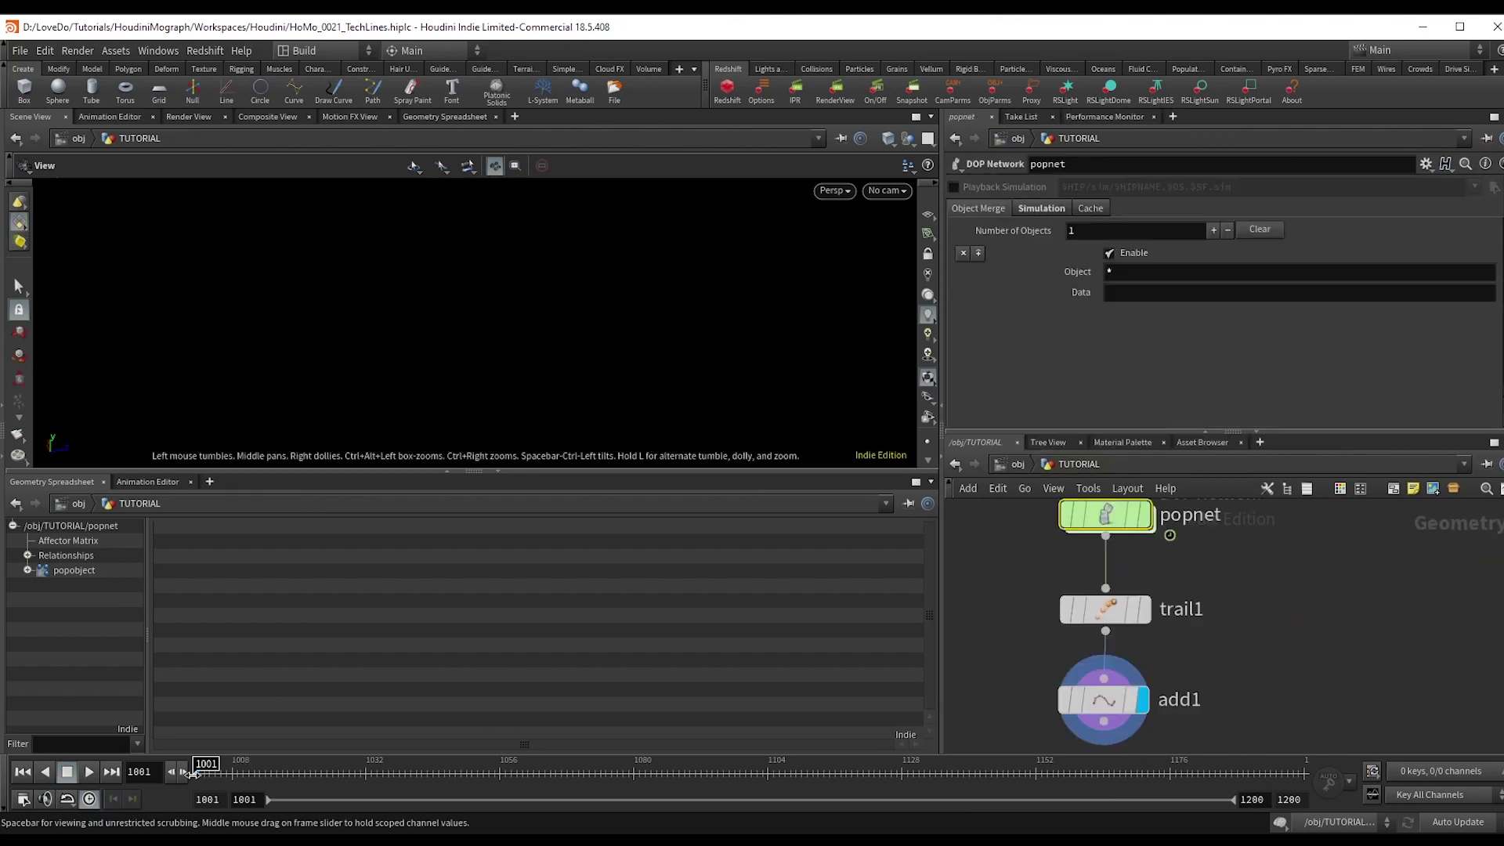
pyautogui.click(92, 773)
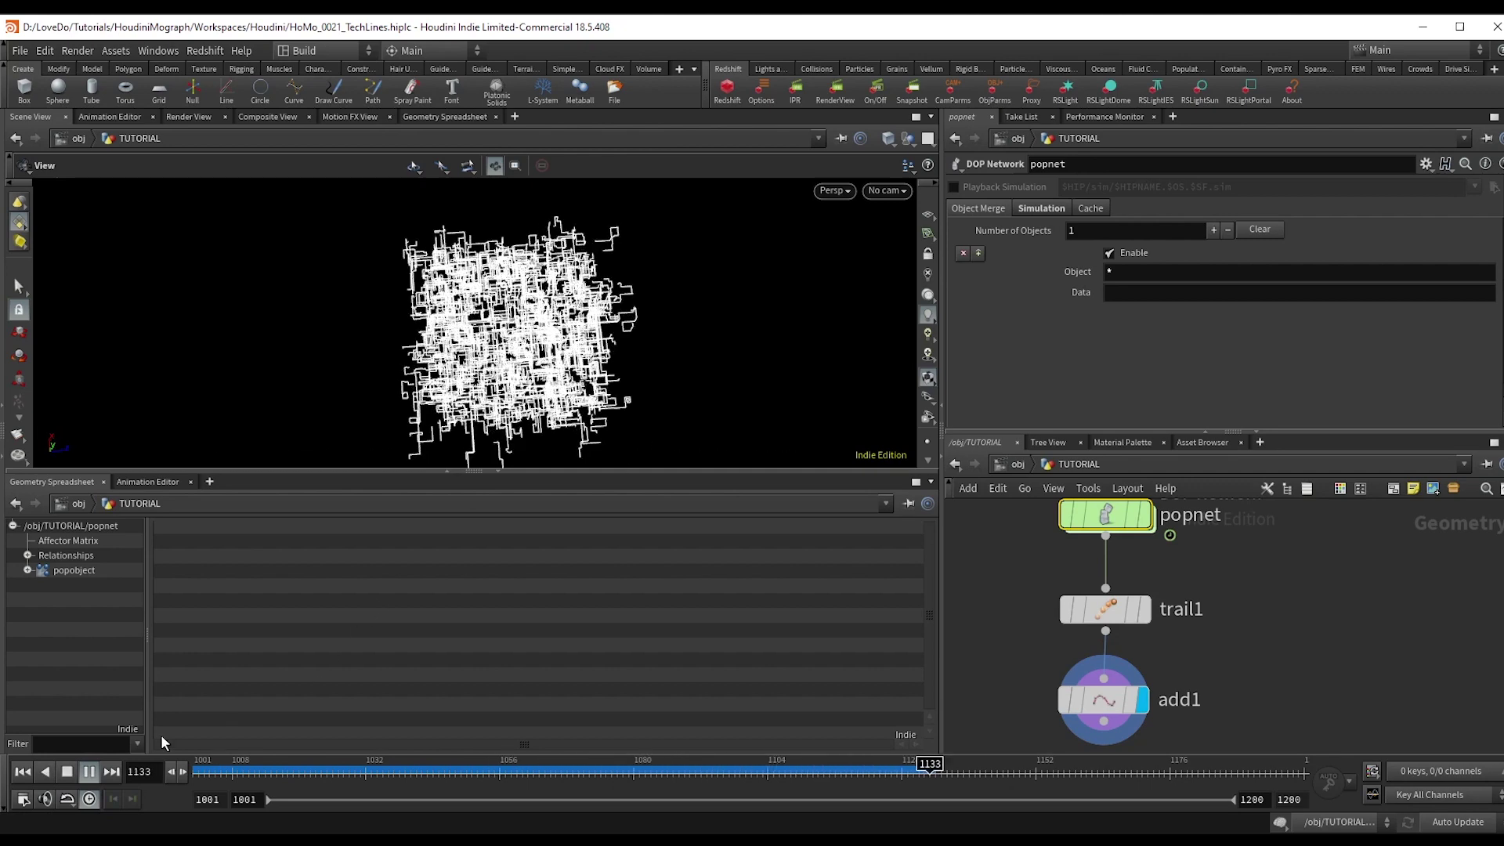
pyautogui.moveTo(232, 775); pyautogui.dragTo(434, 784)
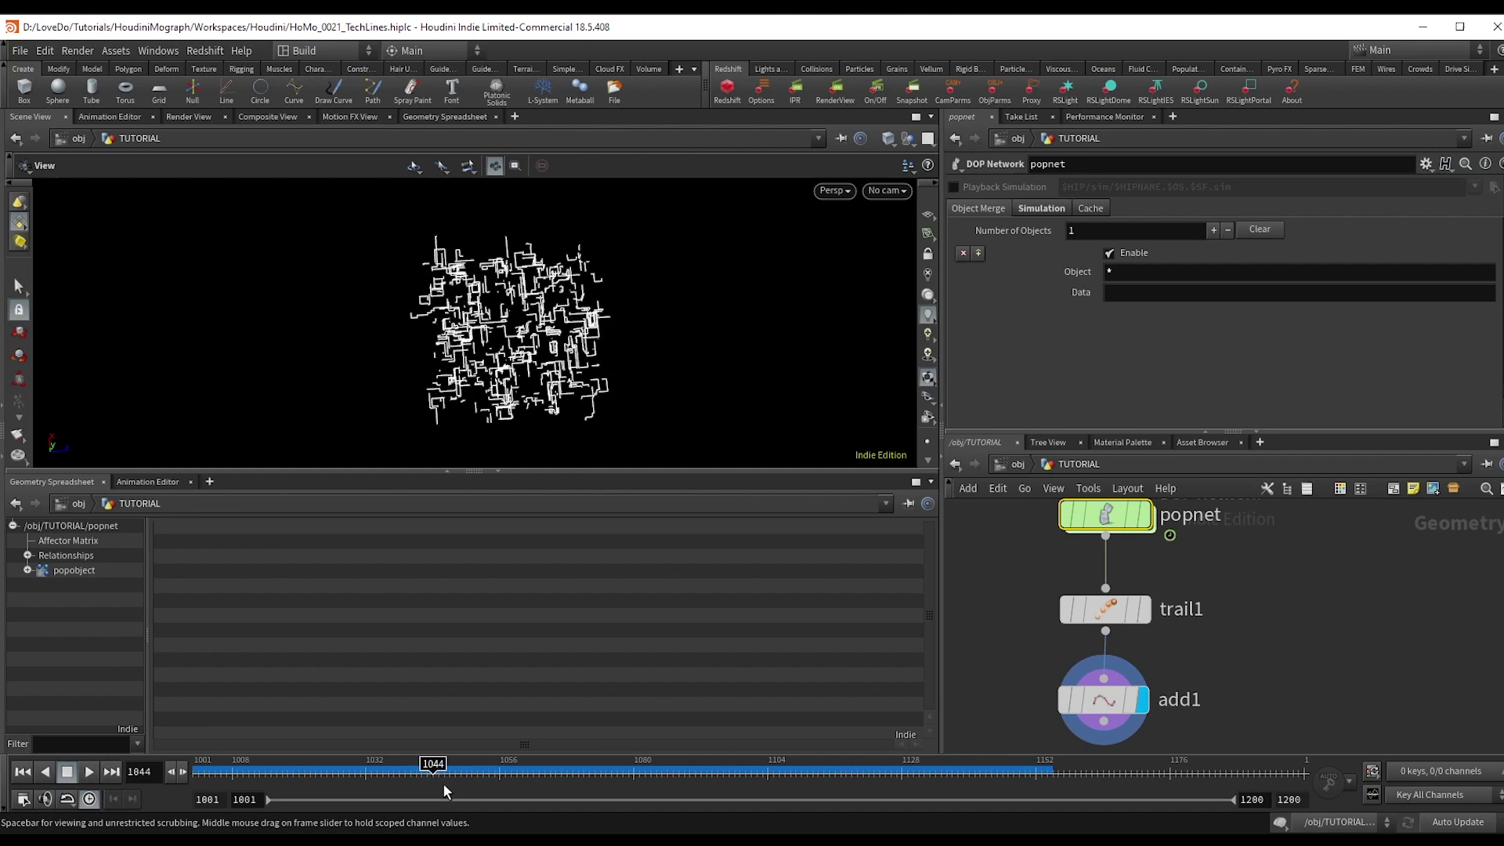
pyautogui.moveTo(1221, 649); pyautogui.dragTo(1251, 566, button='middle')
pyautogui.scroll(3, 1141, 646)
pyautogui.scroll(-3, 1144, 651)
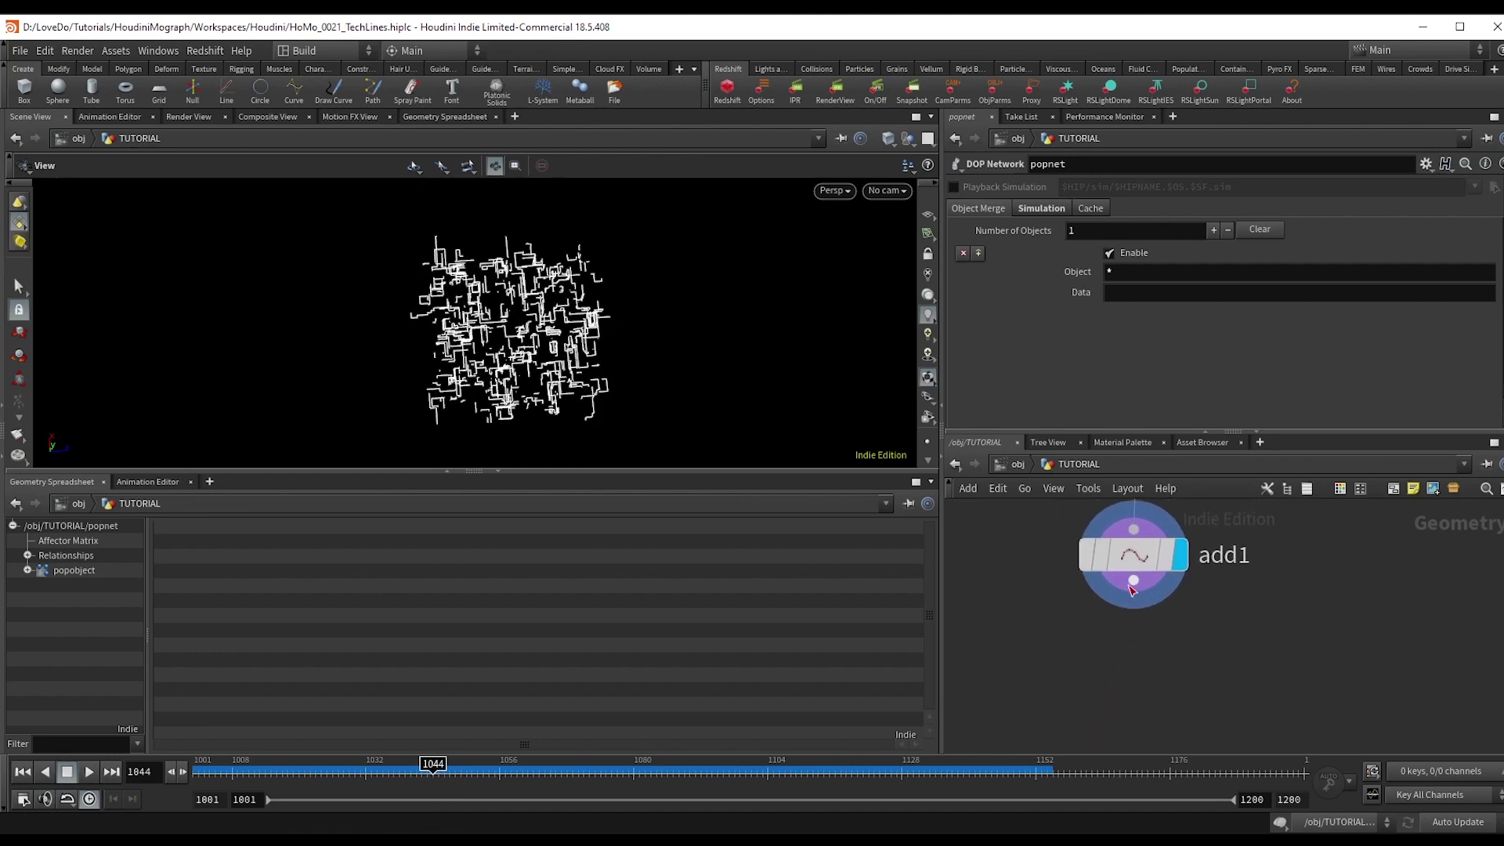
# Append a Time Shift node after add1 with Frame set to $F +100, display it and scrub the timeline to frame 1100.
pyautogui.click(1120, 618)
pyautogui.press('Tab')
pyautogui.write('times')
pyautogui.press('Return')
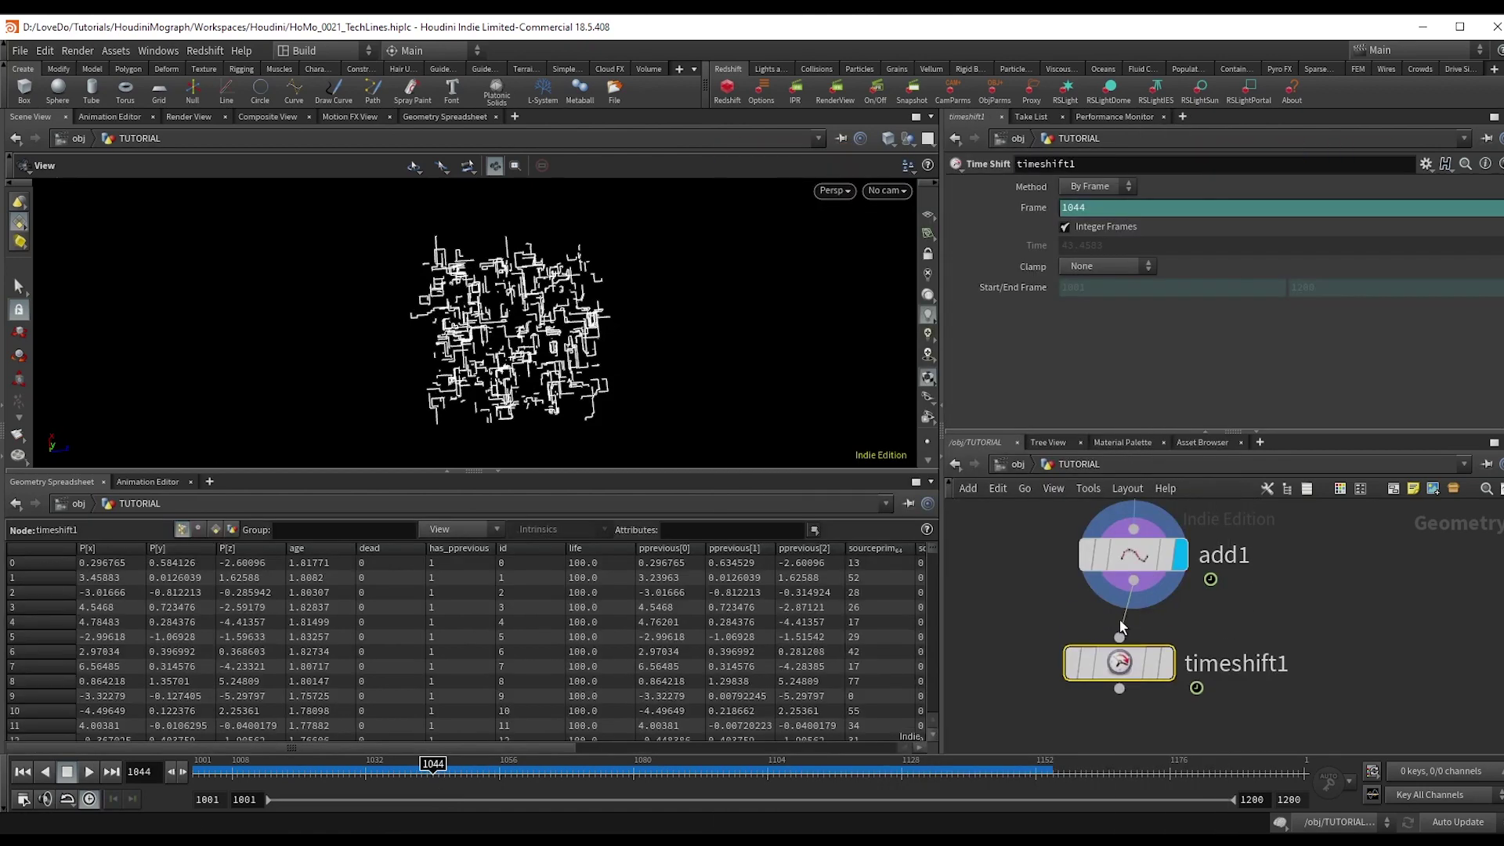
pyautogui.click(1029, 206)
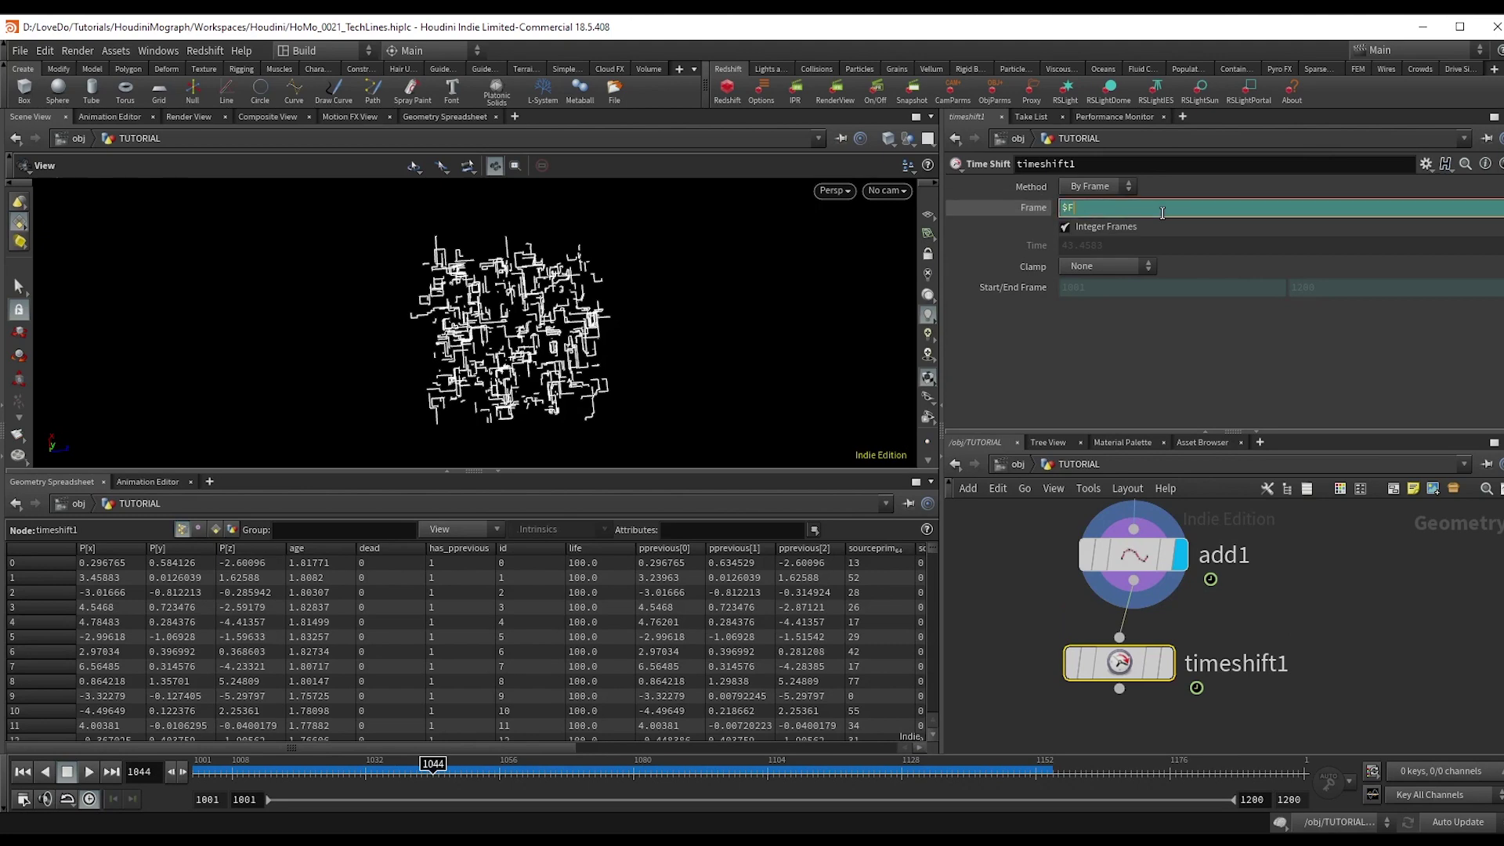
pyautogui.press('Return')
pyautogui.click(1167, 663)
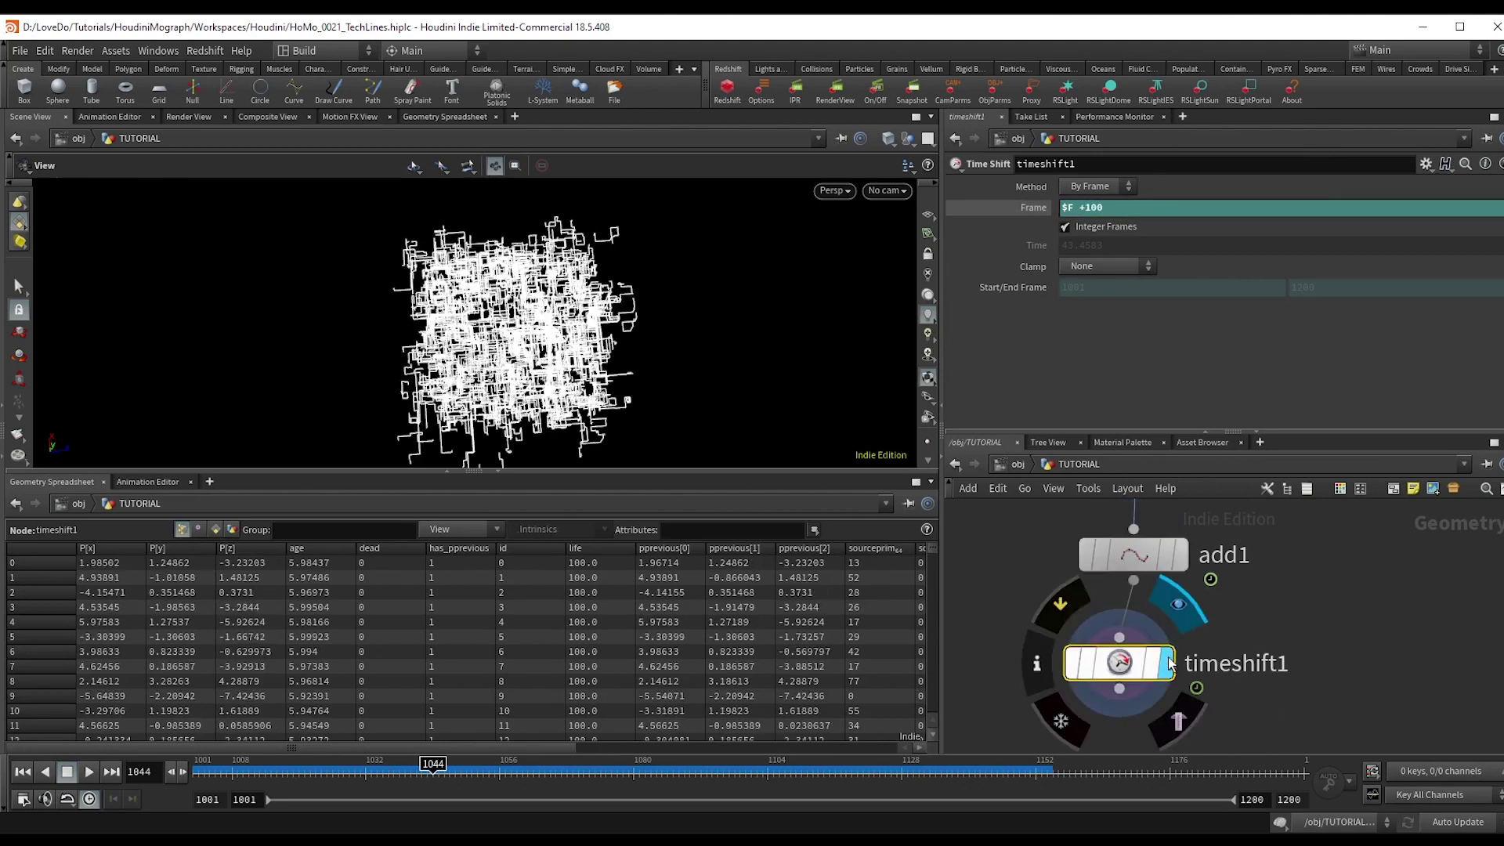
pyautogui.moveTo(216, 770)
pyautogui.mouseDown()
pyautogui.moveTo(433, 806)
pyautogui.moveTo(748, 826)
pyautogui.mouseUp()
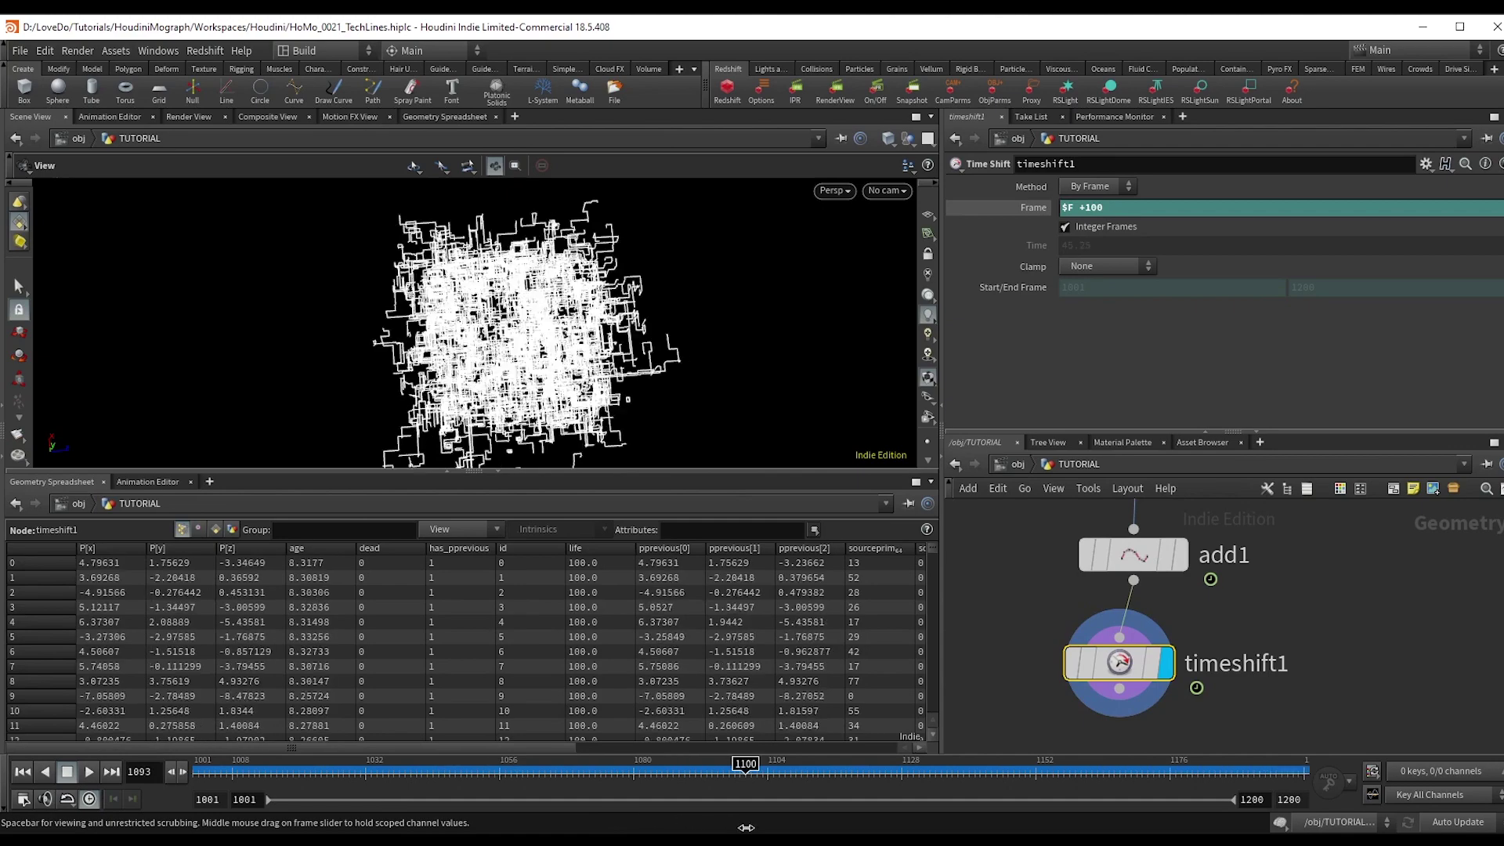
pyautogui.scroll(8, 499, 372)
pyautogui.moveTo(469, 378); pyautogui.dragTo(501, 312)
pyautogui.scroll(-3, 499, 311)
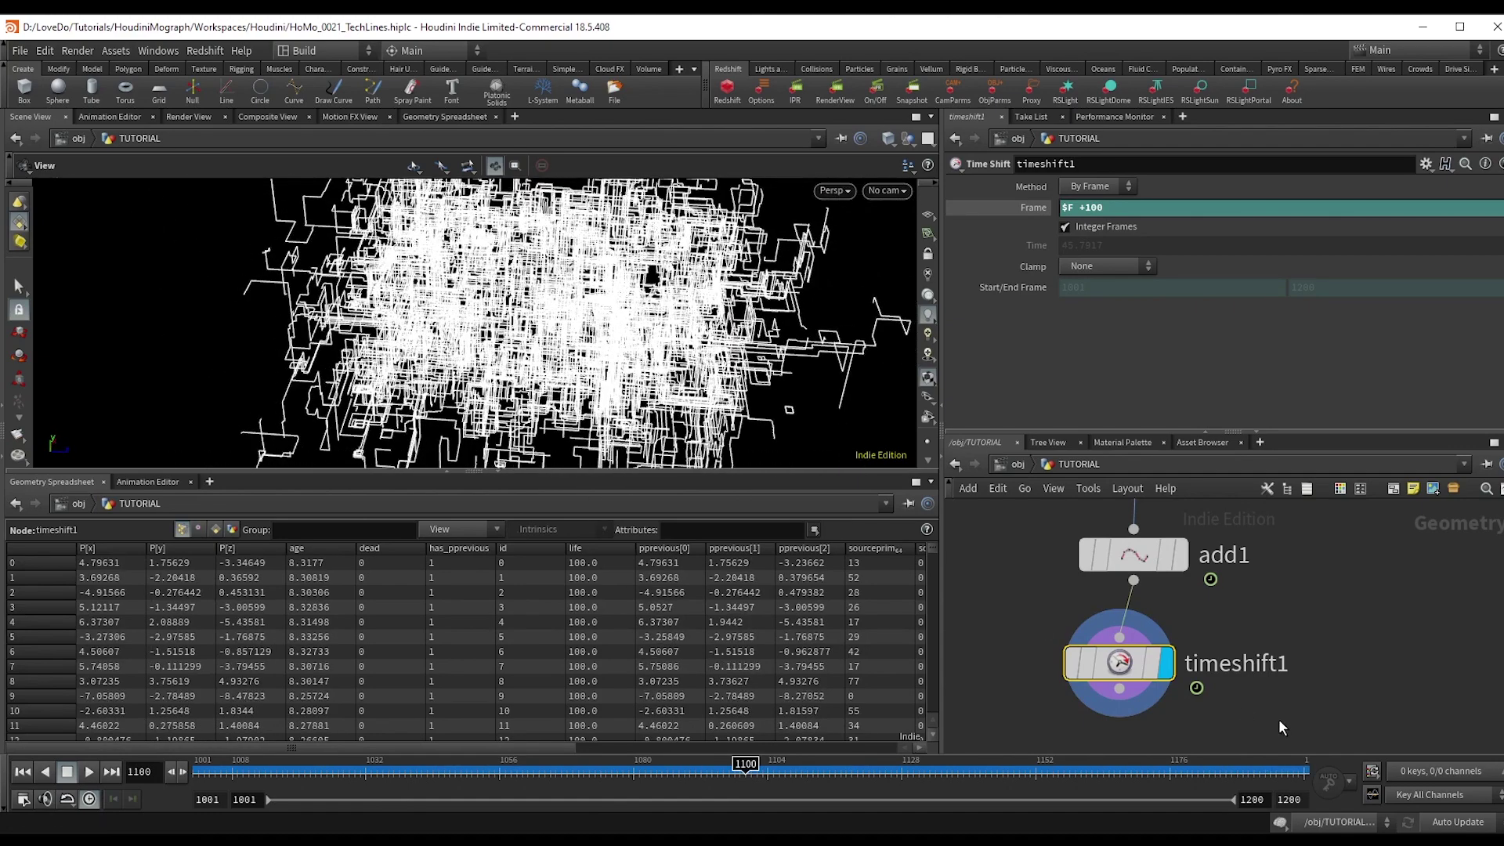
# Append a UV Texture node after timeshift1 with Texture Type Rows & Columns and Attribute Class Point.
pyautogui.scroll(-2, 1253, 658)
pyautogui.press('Tab')
pyautogui.write('uvtex')
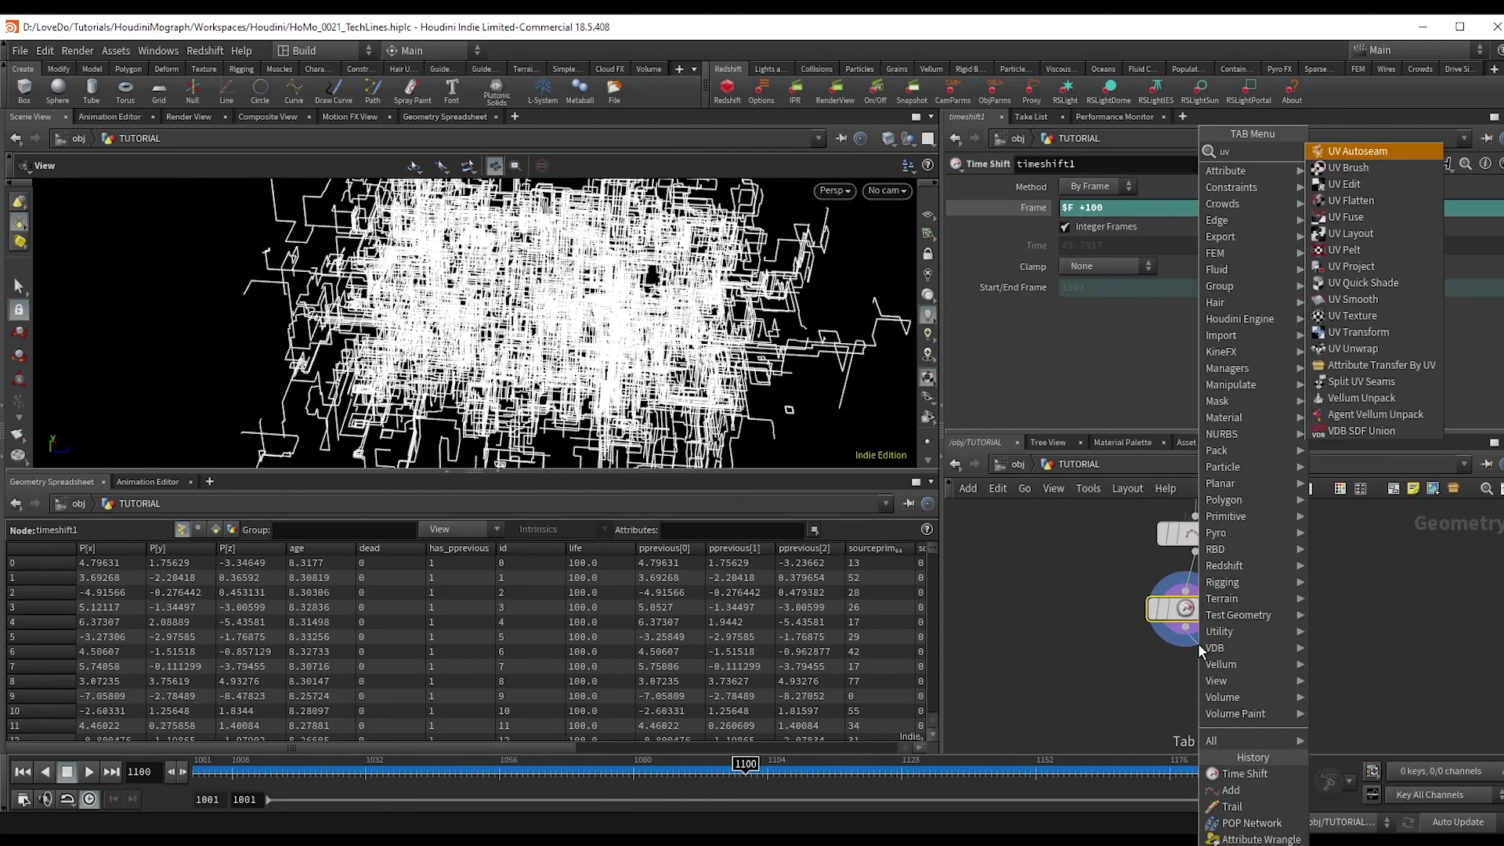
pyautogui.press('Return')
pyautogui.click(1127, 227)
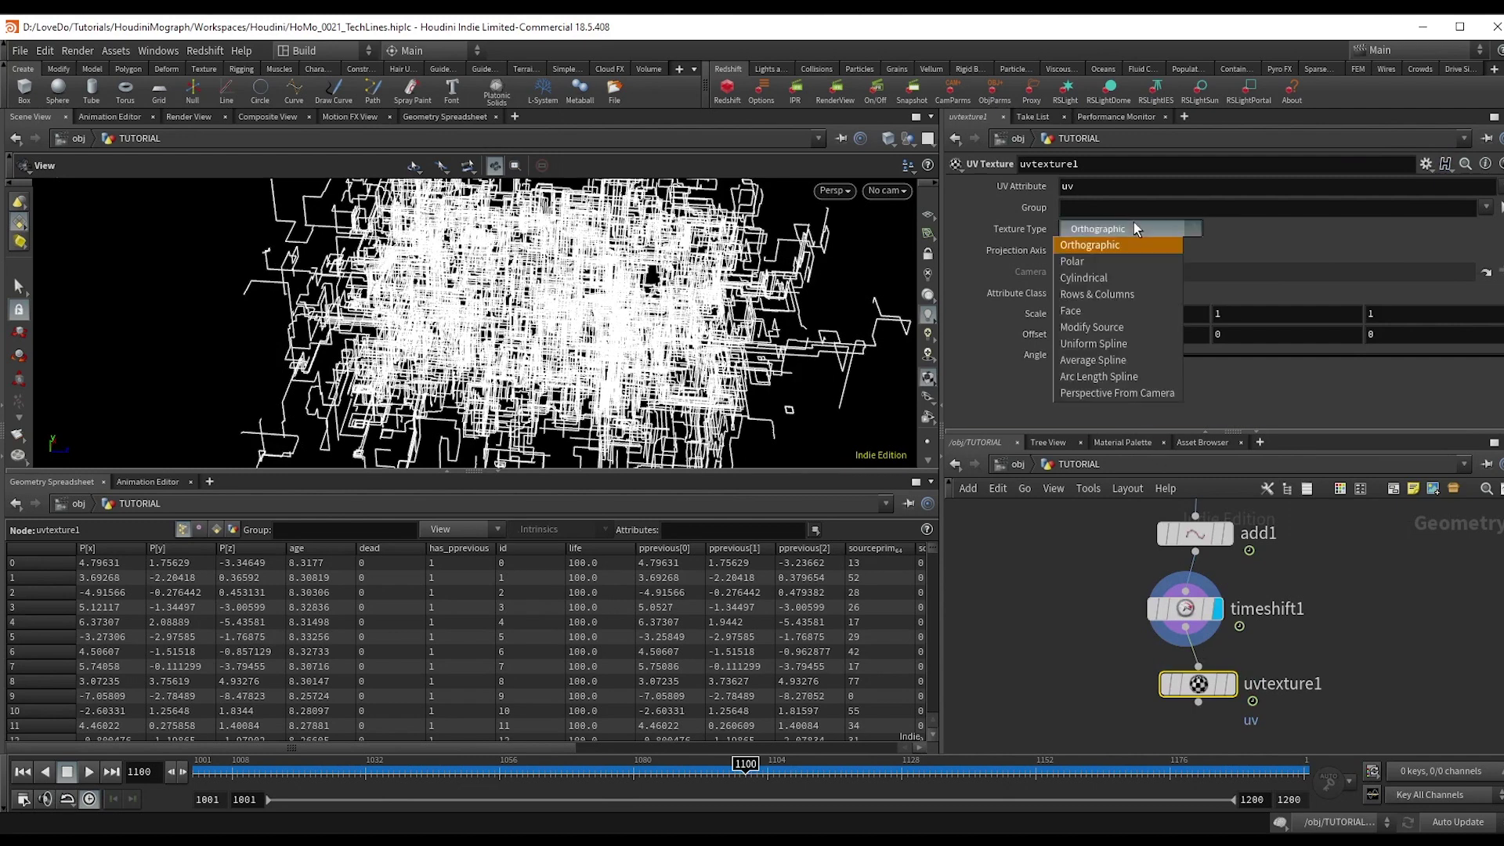
pyautogui.click(1104, 296)
pyautogui.click(1104, 292)
pyautogui.click(1093, 323)
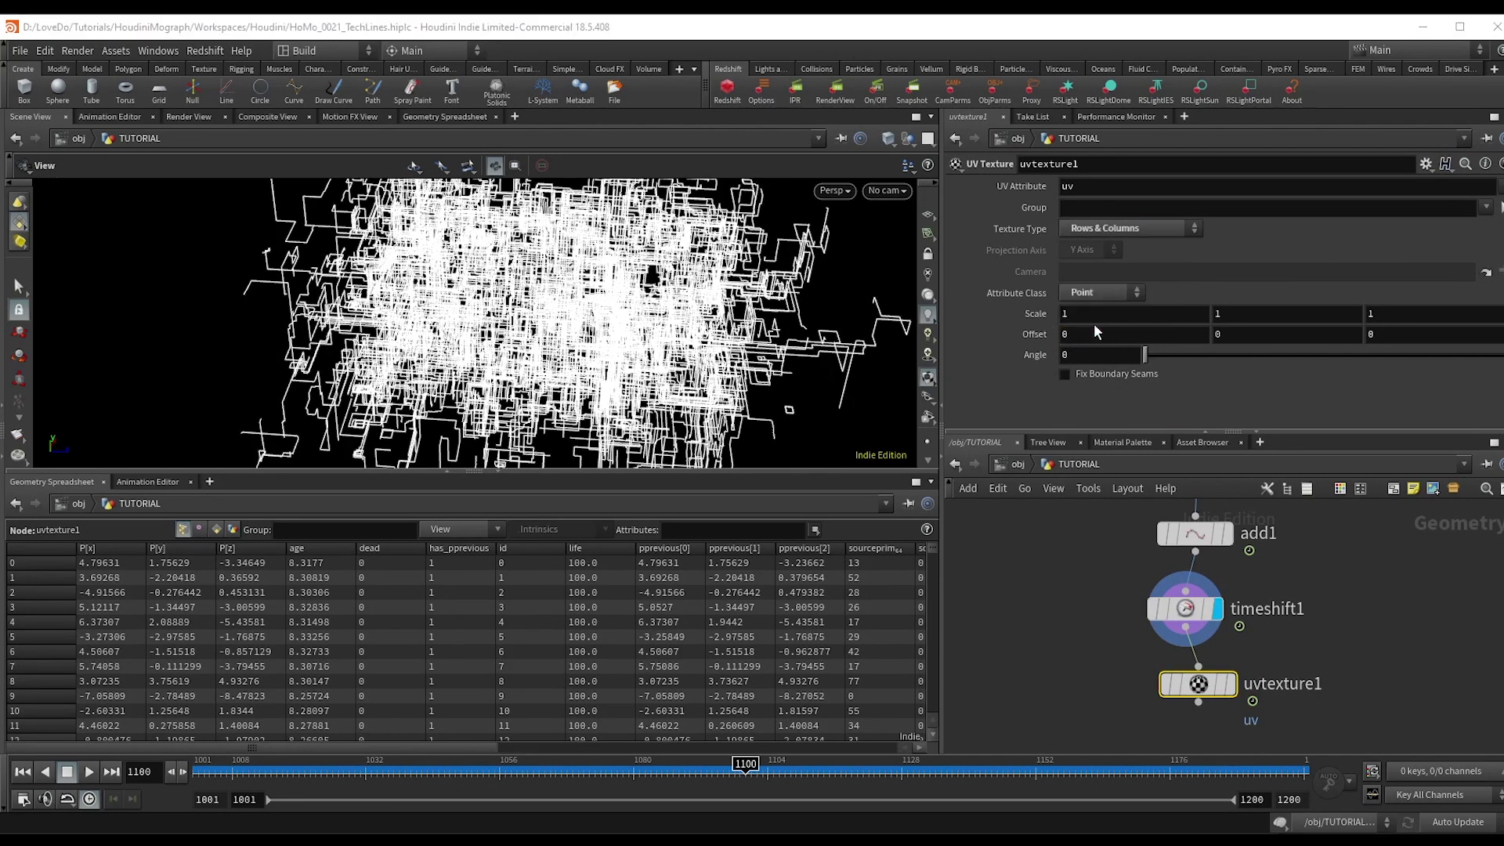
# Display uvtexture1 and align it directly beneath timeshift1.
pyautogui.doubleClick(1245, 667)
pyautogui.click(1230, 665)
pyautogui.moveTo(1287, 682); pyautogui.dragTo(1290, 604, button='middle')
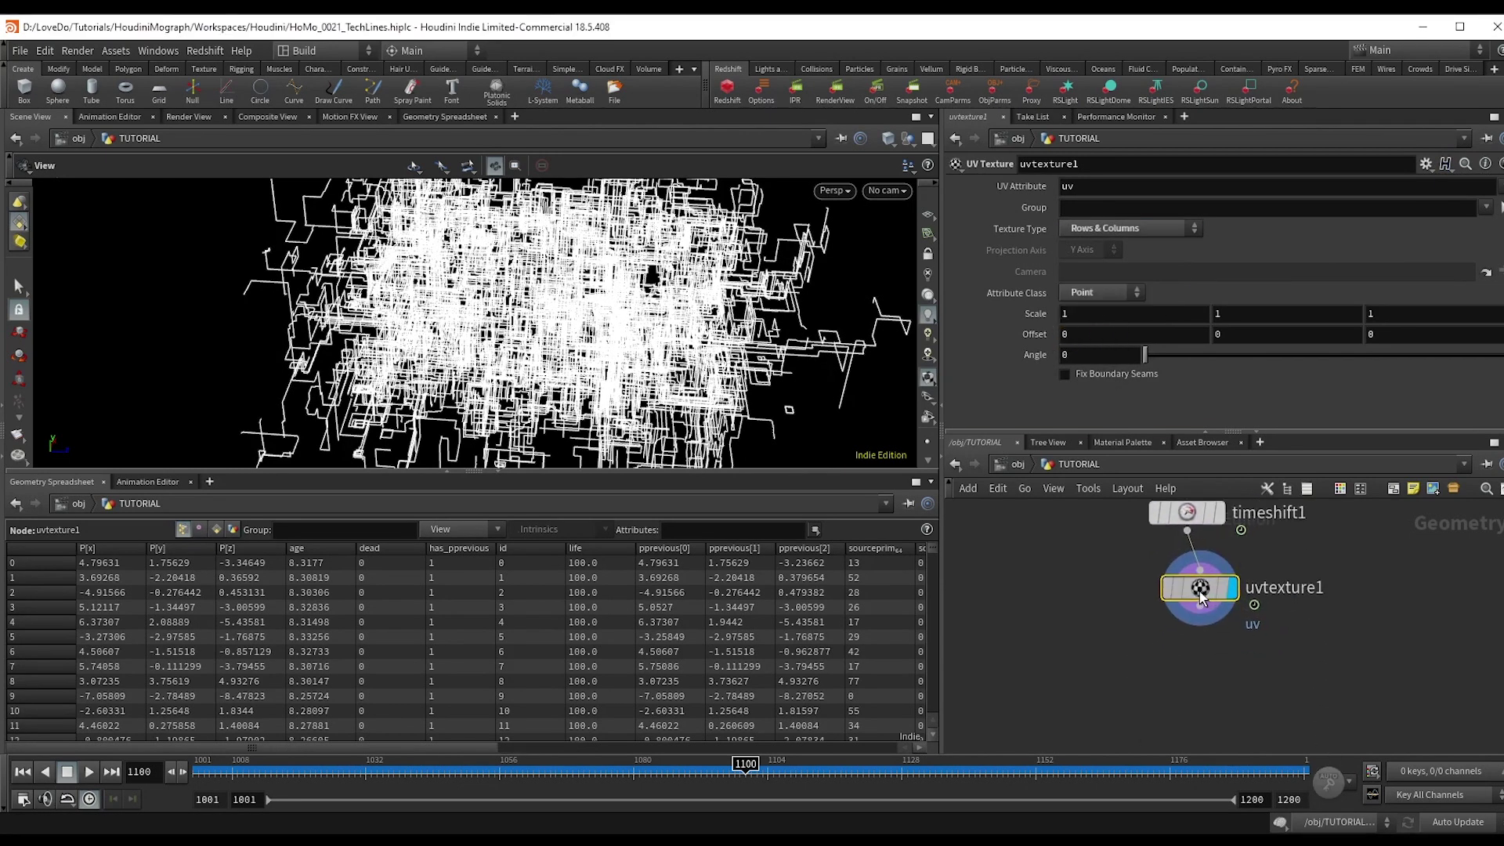
pyautogui.moveTo(1198, 593); pyautogui.dragTo(1185, 586)
# Append a Point VOP node after uvtexture1 and display it.
pyautogui.press('Tab')
pyautogui.write('pointvop')
pyautogui.press('Return')
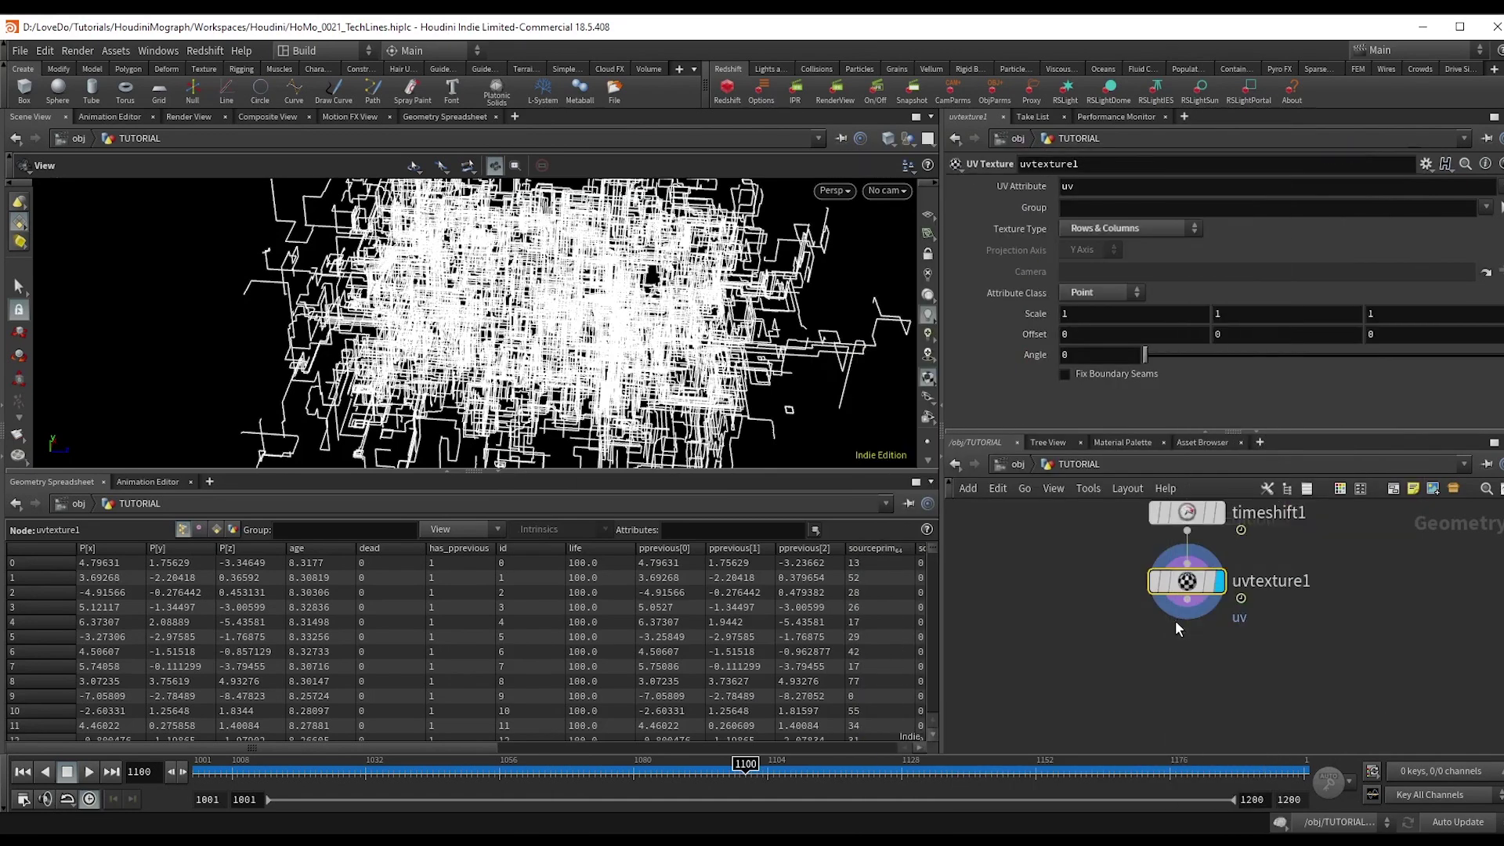
pyautogui.press('Return')
pyautogui.click(1210, 662)
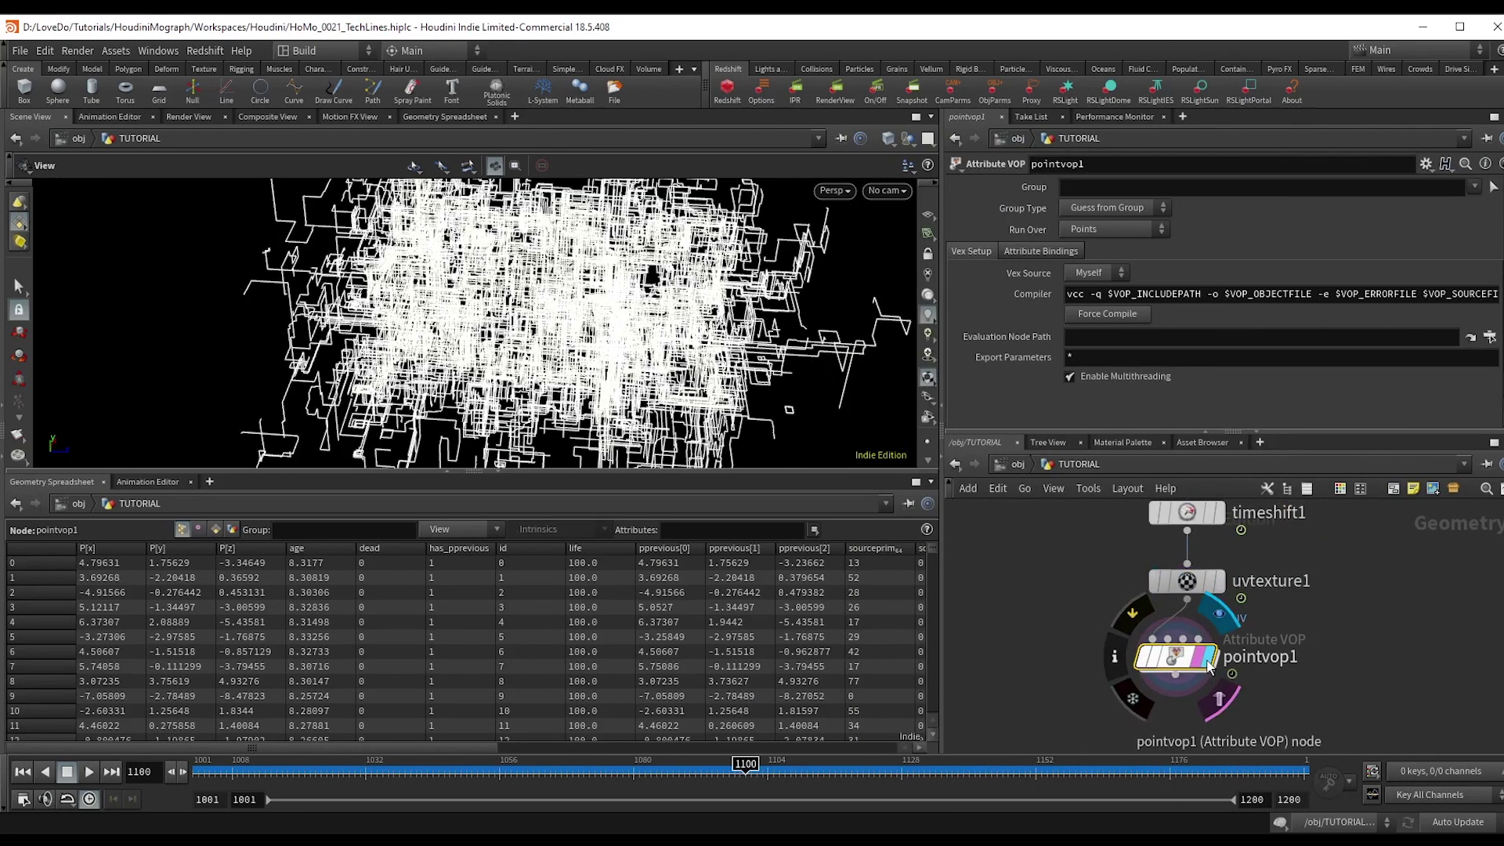
# Inside pointvop1, add a Vector to Float node and wire the global uv output into its vec input.
pyautogui.doubleClick(1181, 665)
pyautogui.press('Tab')
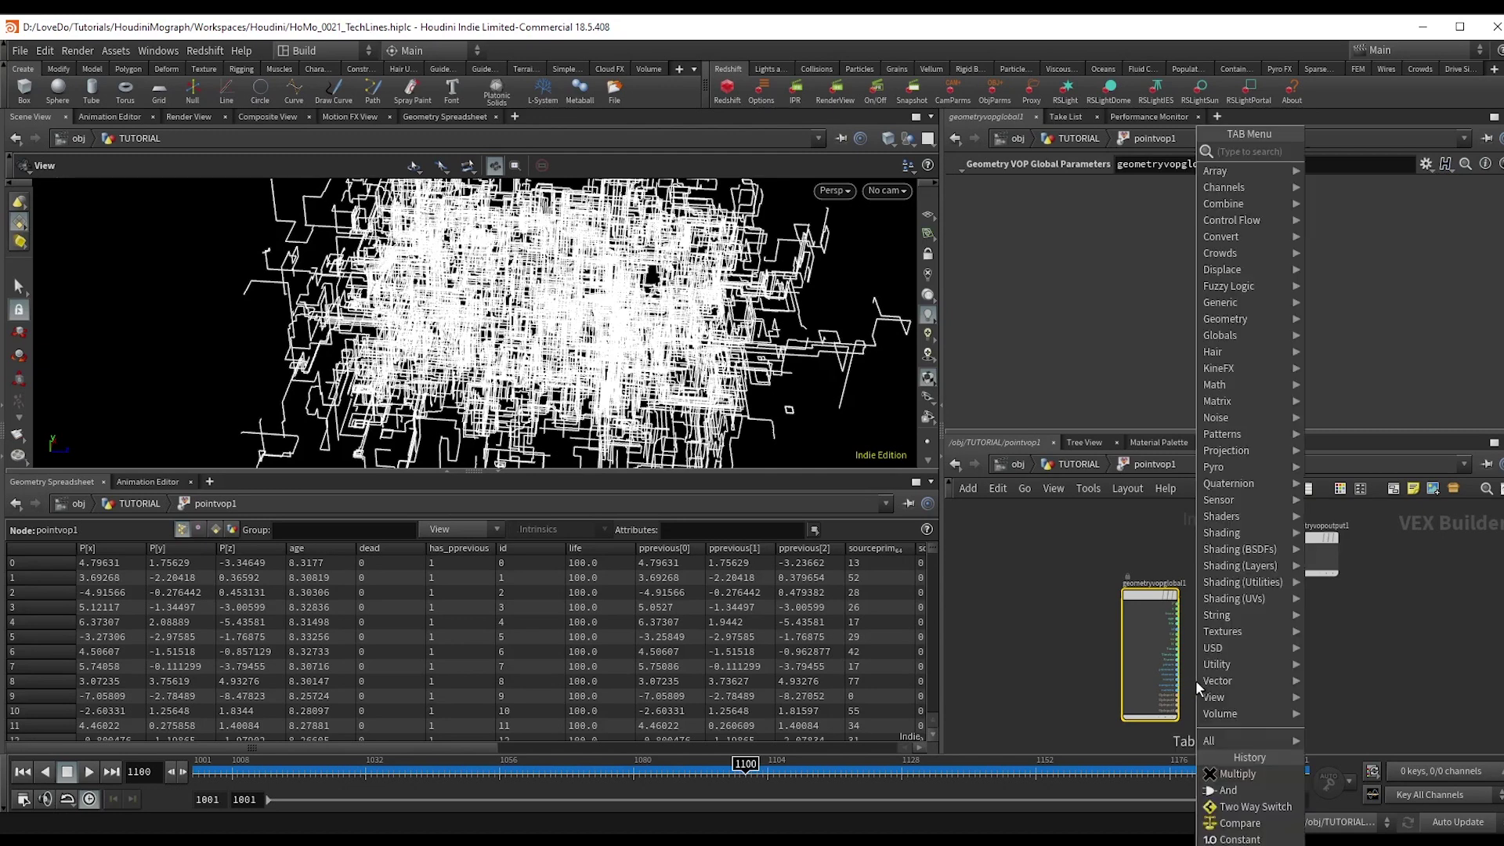
pyautogui.write('vectof')
pyautogui.press('Return')
pyautogui.click(1195, 669)
pyautogui.scroll(4, 1205, 654)
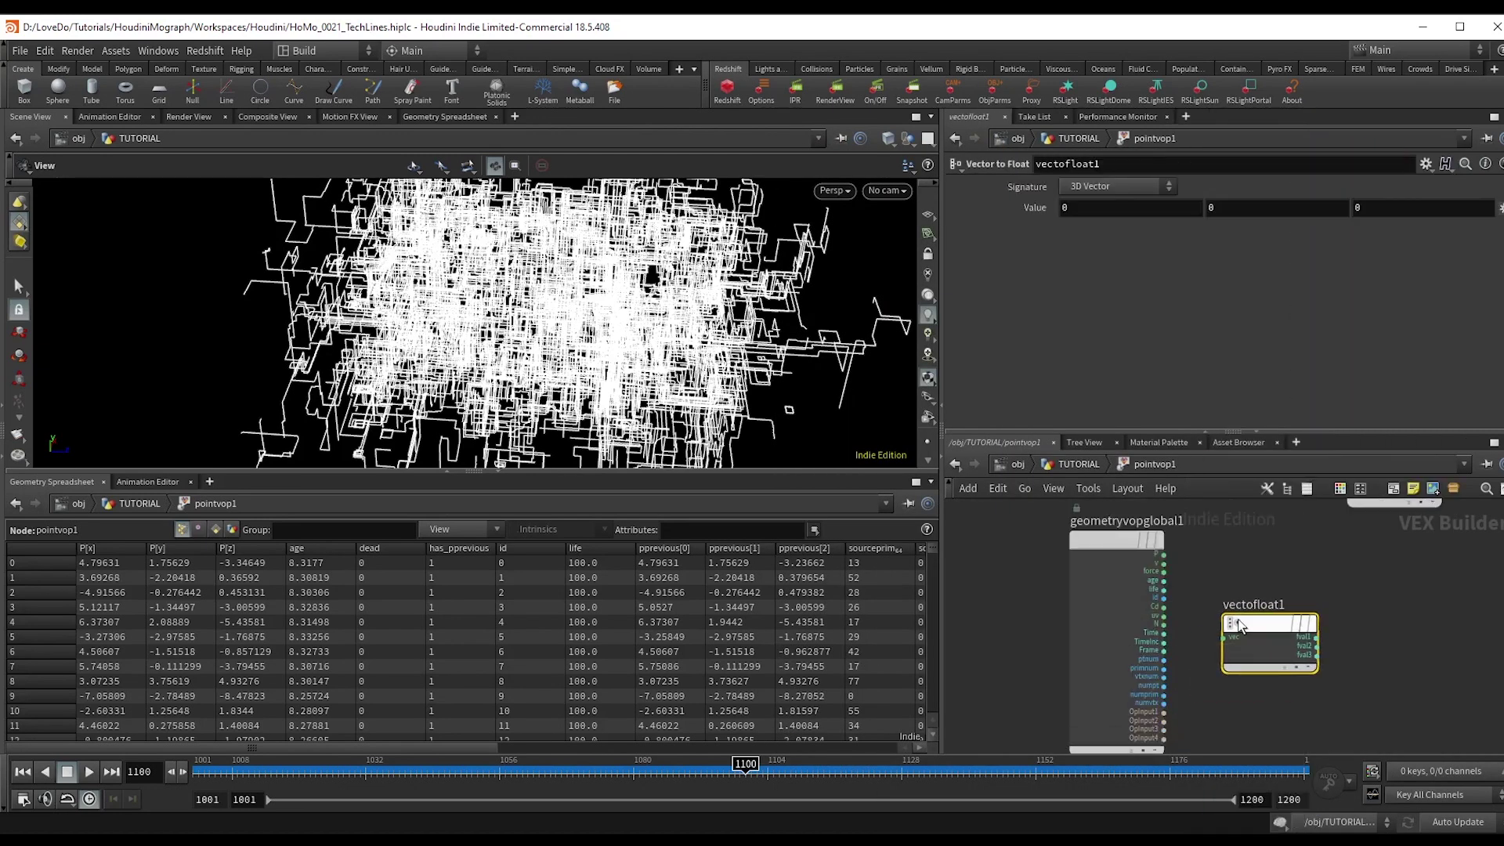
pyautogui.click(1140, 611)
pyautogui.click(1224, 643)
# Wire vectofloat1's fval1 into Cd of geometryvopoutput1, then scrub to frame 1109 to check the trail shading.
pyautogui.click(1359, 643)
pyautogui.scroll(-3, 1394, 615)
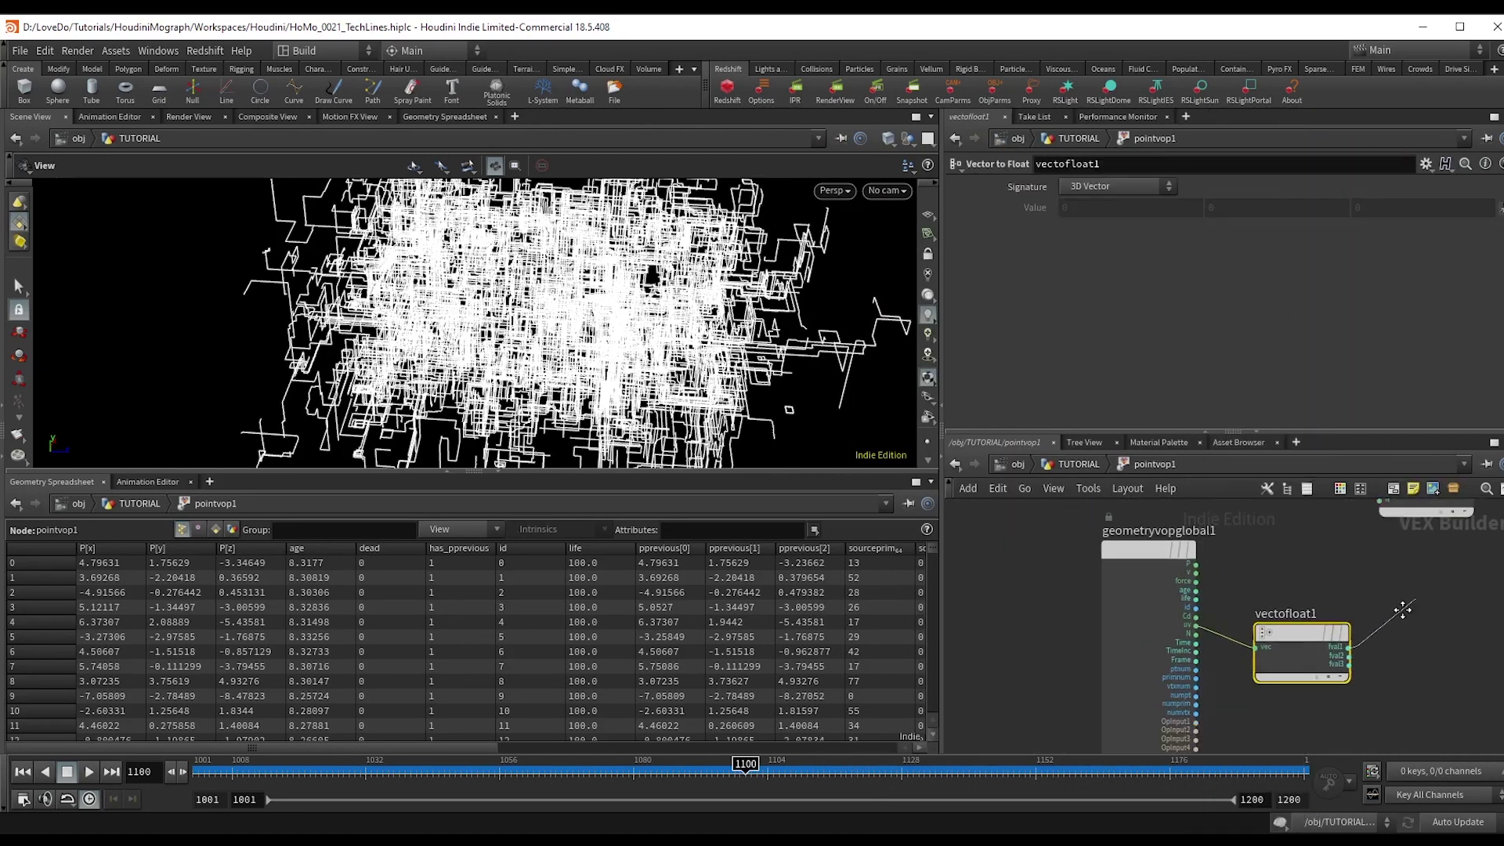
pyautogui.scroll(3, 1267, 618)
pyautogui.moveTo(1400, 611); pyautogui.dragTo(1218, 635, button='middle')
pyautogui.click(1233, 548)
pyautogui.scroll(-3, 1234, 542)
pyautogui.moveTo(1208, 545); pyautogui.dragTo(1320, 539)
pyautogui.moveTo(588, 313); pyautogui.dragTo(576, 444)
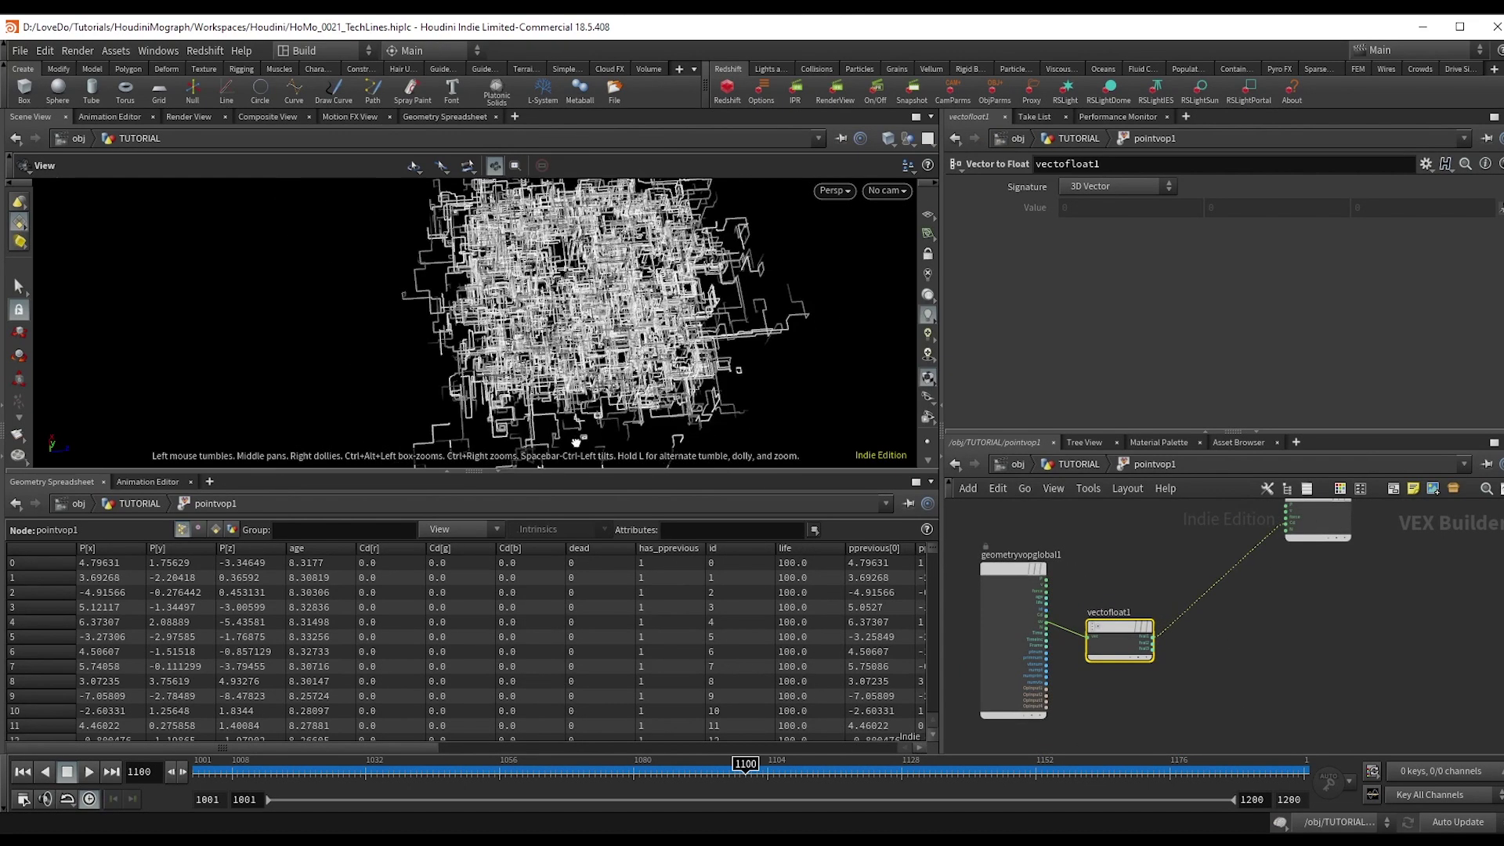
pyautogui.moveTo(576, 443); pyautogui.dragTo(549, 462, button='middle')
pyautogui.moveTo(548, 439); pyautogui.dragTo(548, 458)
pyautogui.moveTo(489, 768); pyautogui.dragTo(795, 767)
# Insert a Modulo node on the wire from vectofloat1 to geometryvopoutput1.
pyautogui.scroll(2, 1271, 576)
pyautogui.press('Tab')
pyautogui.write('mod')
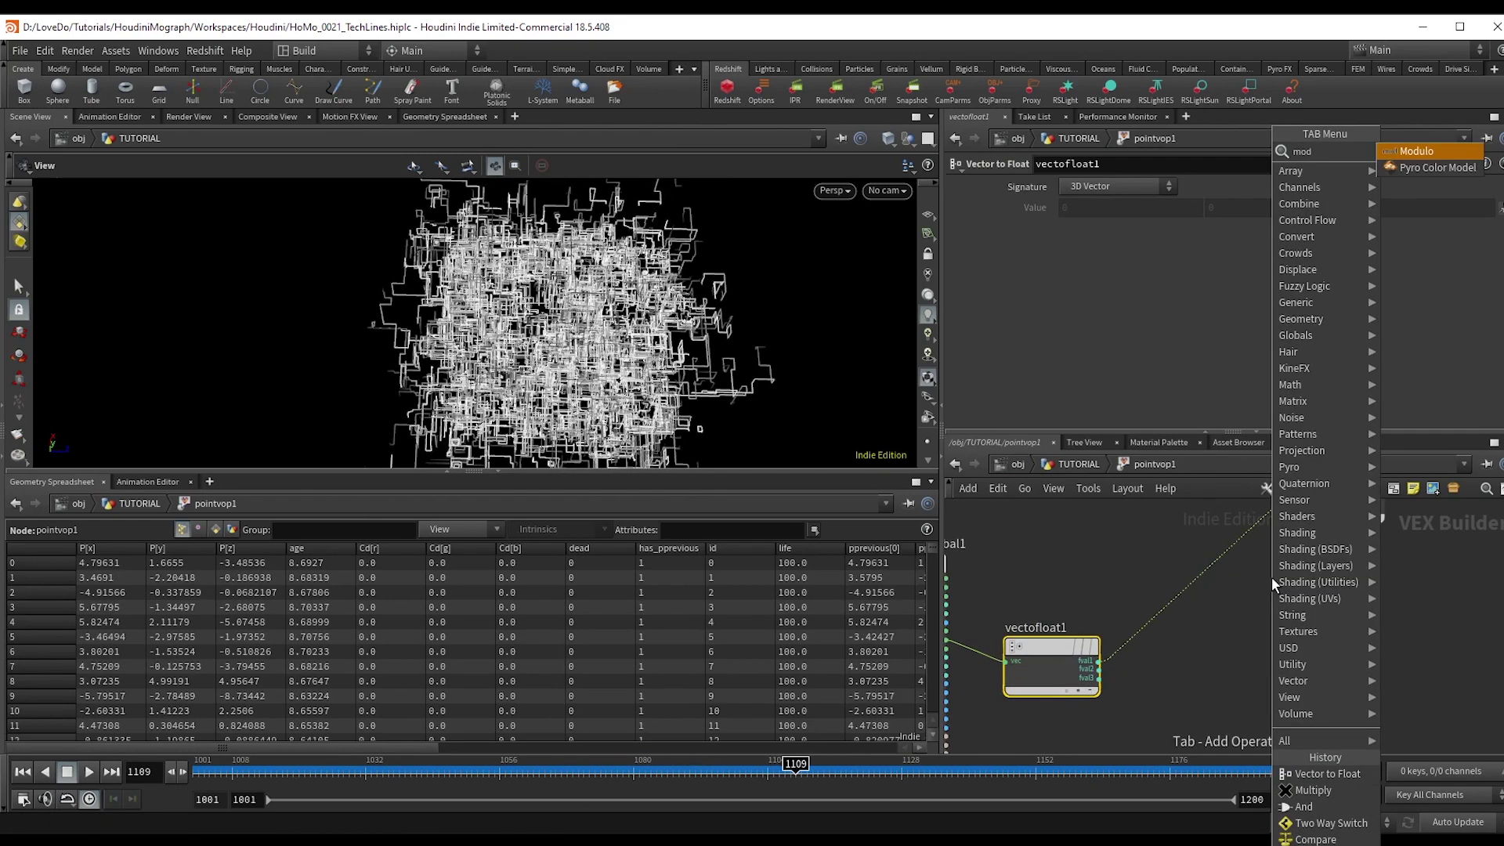
pyautogui.press('Return')
pyautogui.click(1192, 610)
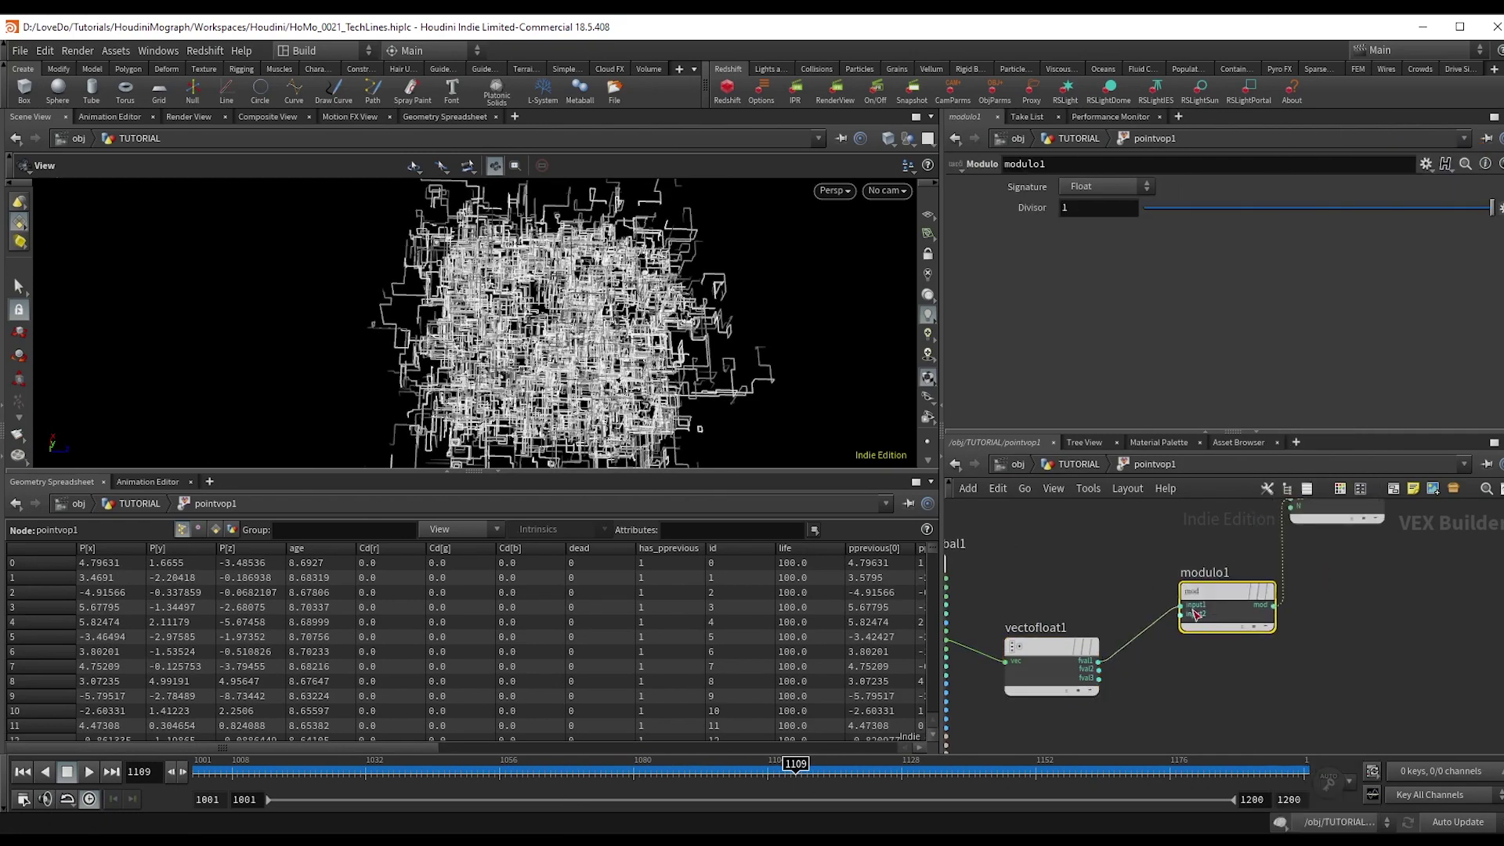
# Add a Constant node wired into input2 of modulo1.
pyautogui.press('Tab')
pyautogui.write('const')
pyautogui.press('Return')
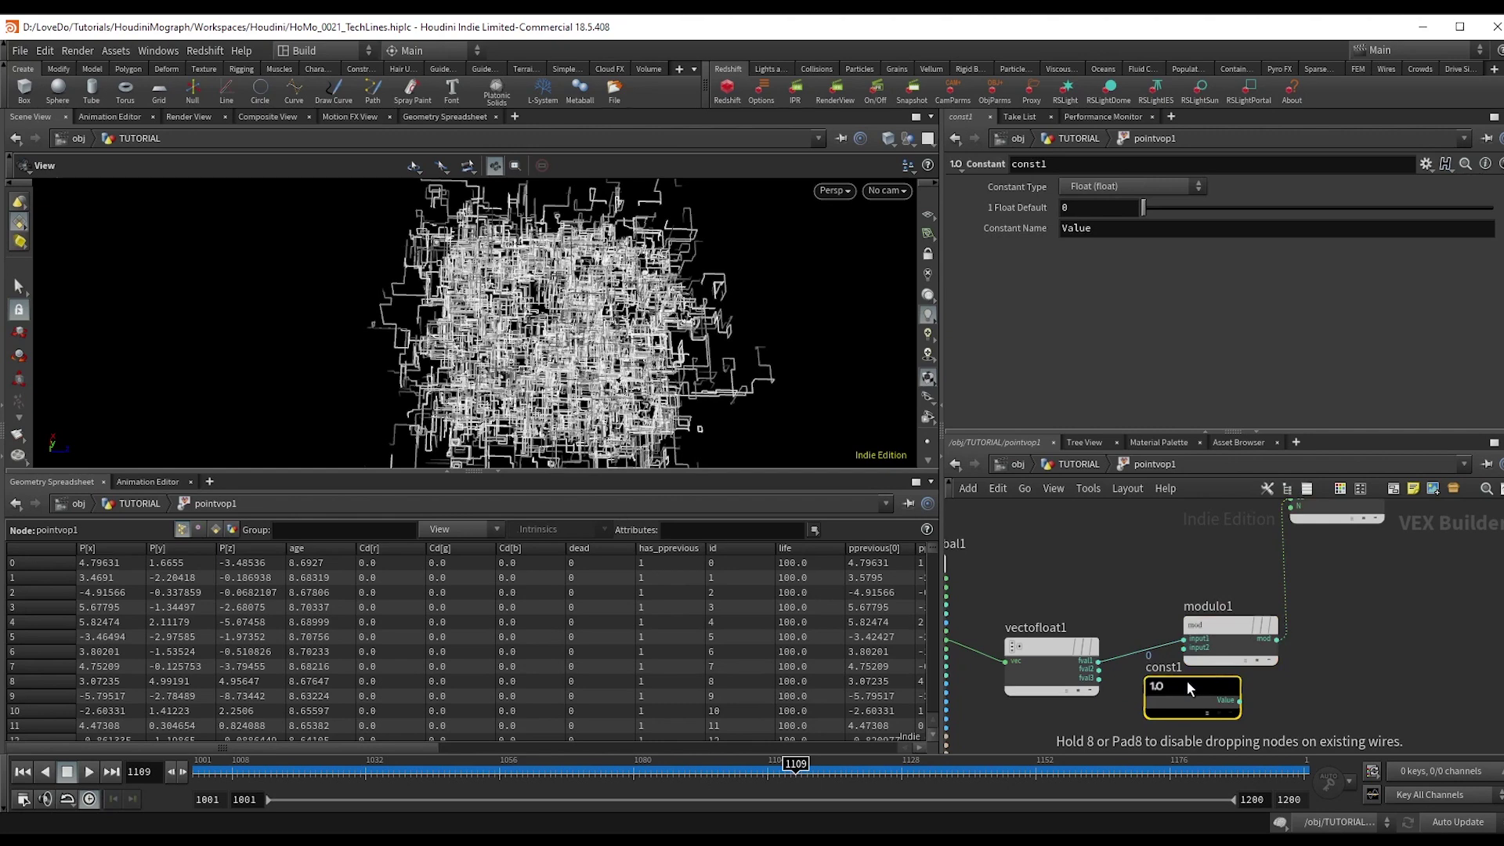
pyautogui.click(1187, 680)
# Insert a Fit Range node on modulo1's outgoing wire and connect const1's value to its srcmax input.
pyautogui.press('Tab')
pyautogui.write('fit')
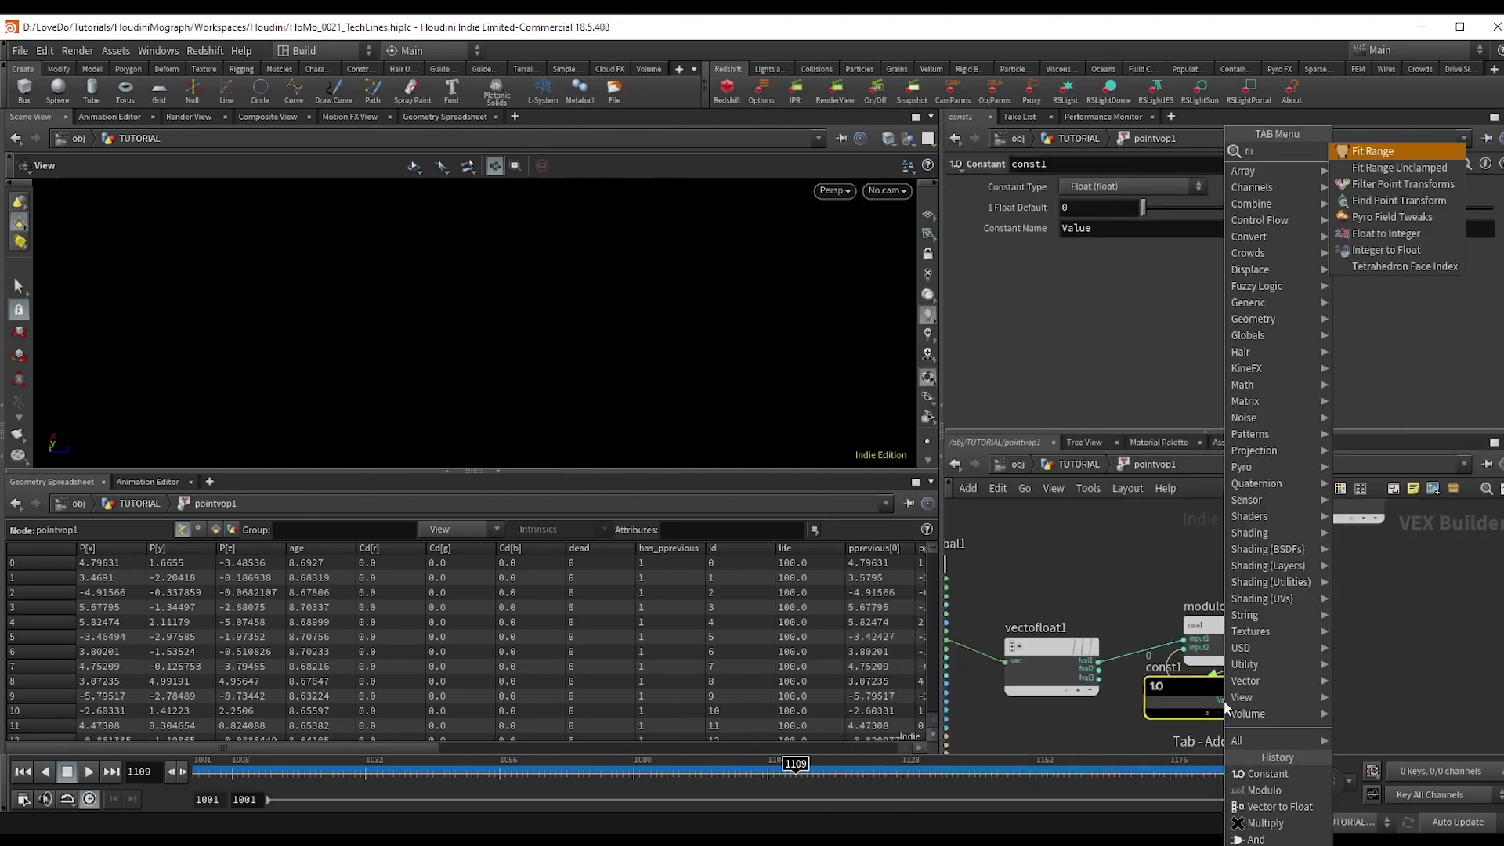
pyautogui.press('Return')
pyautogui.click(1275, 608)
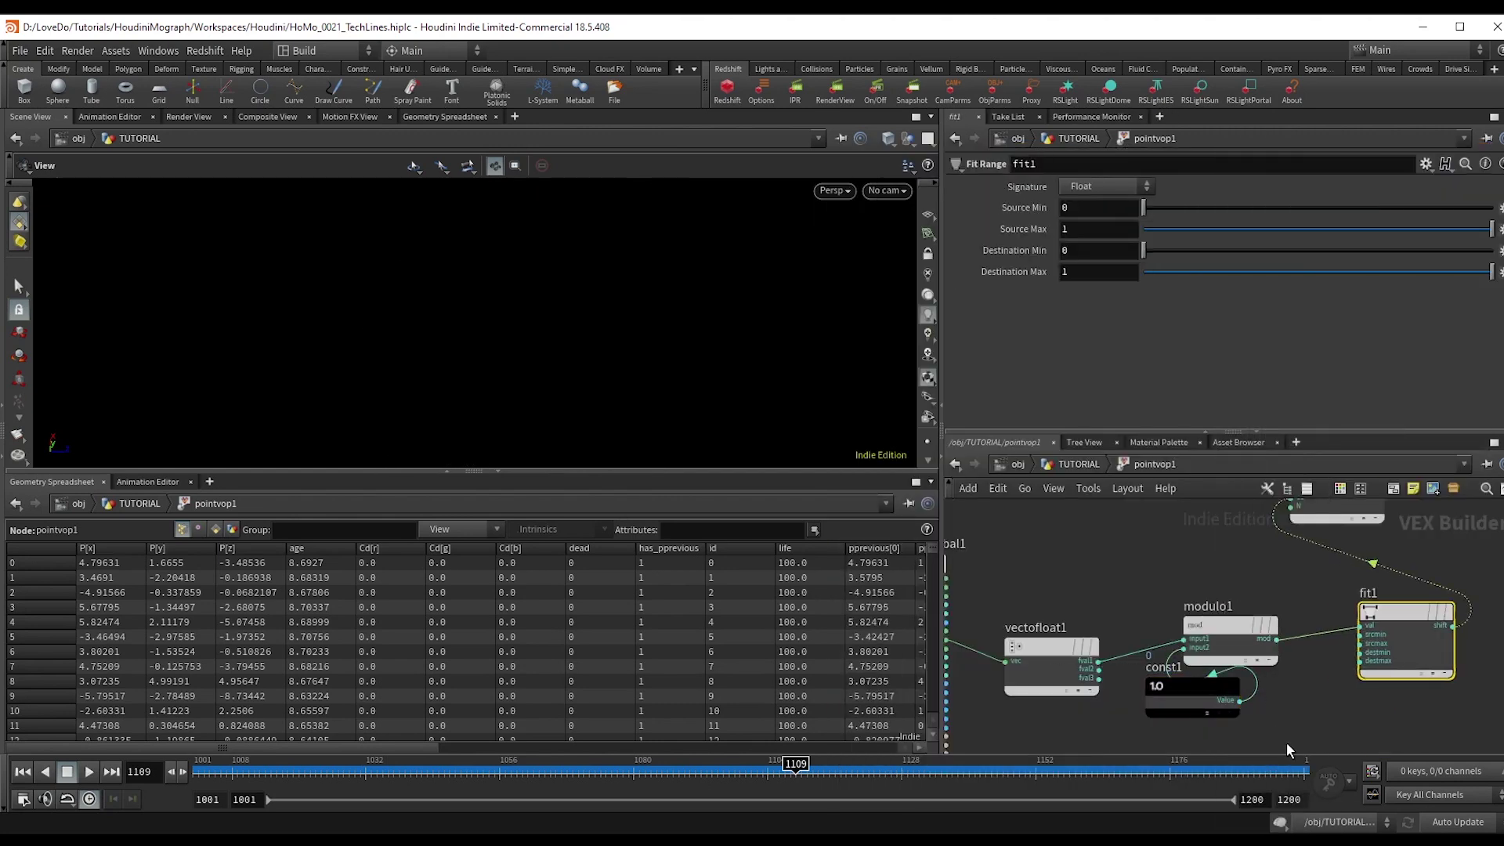
pyautogui.click(1358, 643)
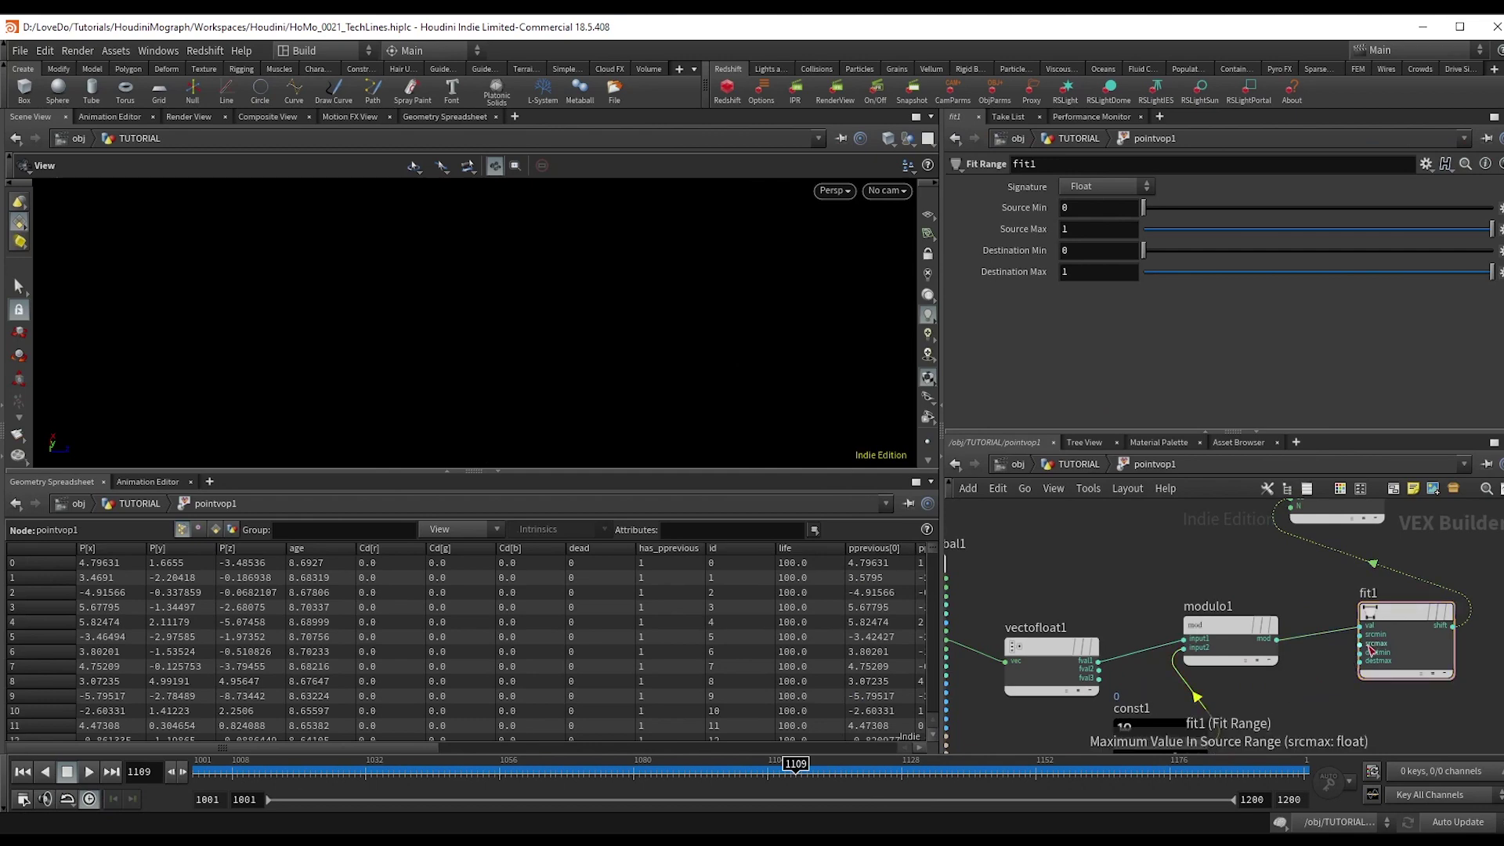
pyautogui.click(1207, 741)
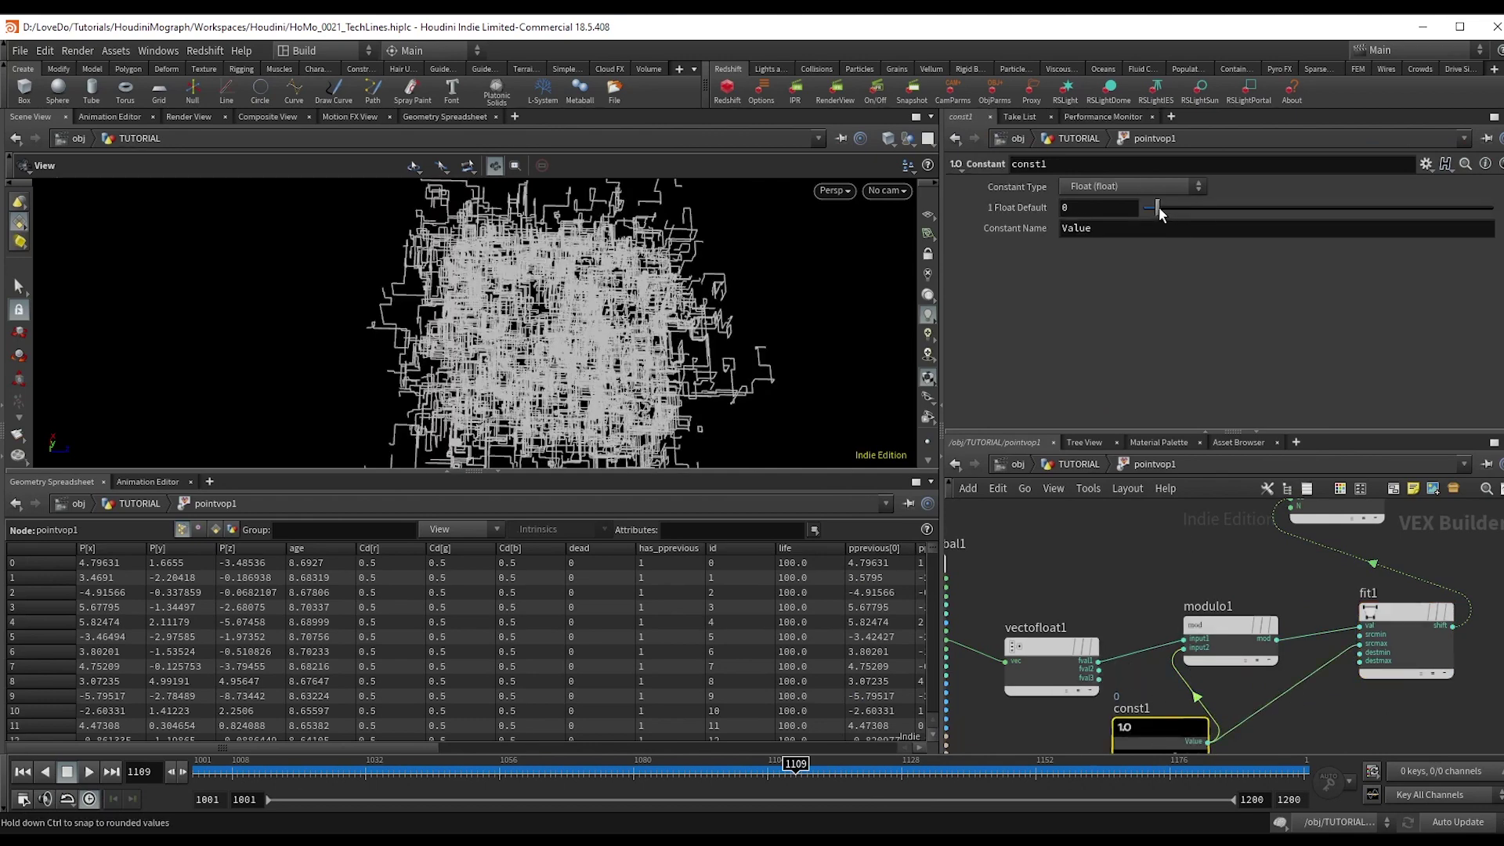
# Set const1's float default to 0.469 while checking the colour pattern along the timeline up to frame 1117.
pyautogui.moveTo(1158, 207); pyautogui.dragTo(1257, 207)
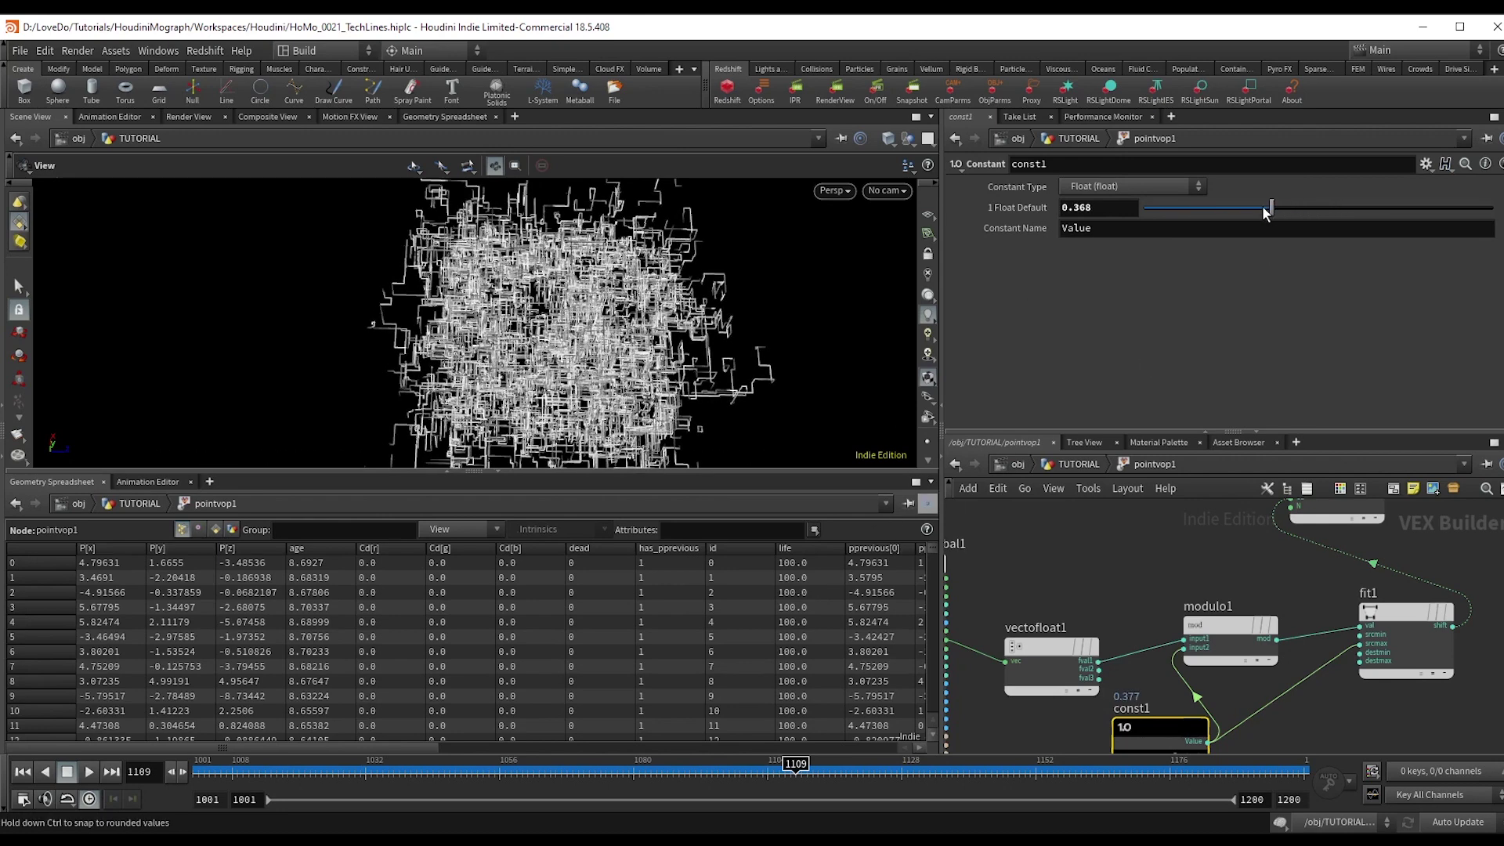
pyautogui.click(365, 773)
pyautogui.moveTo(365, 773); pyautogui.dragTo(840, 772)
pyautogui.moveTo(1262, 217); pyautogui.dragTo(1309, 216)
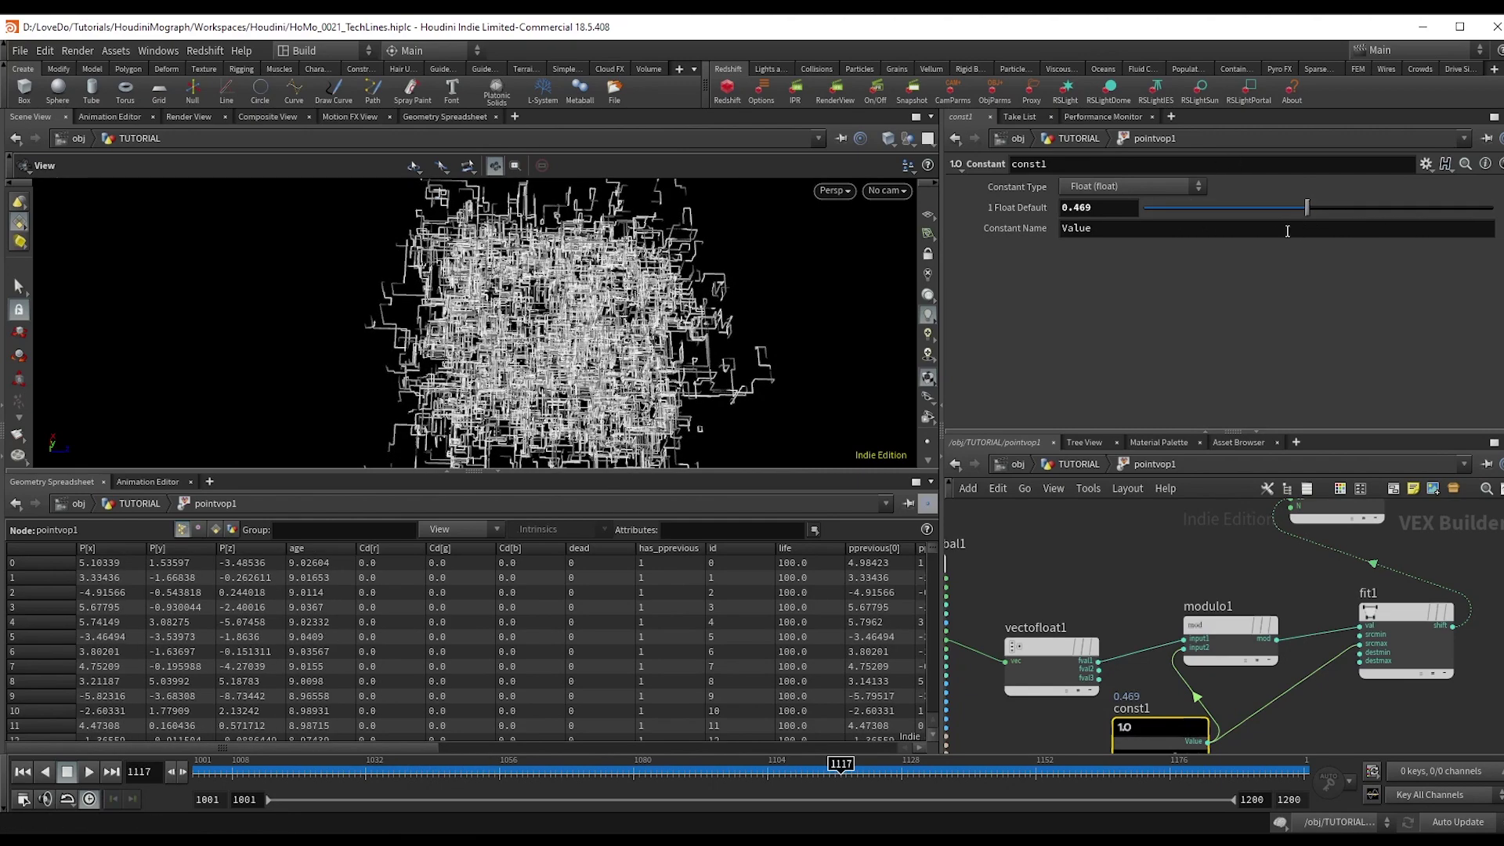
# Insert an Add node between vectofloat1 and modulo1 and wire the global Frame output into its second input.
pyautogui.scroll(-3, 1360, 712)
pyautogui.press('Tab')
pyautogui.write('add')
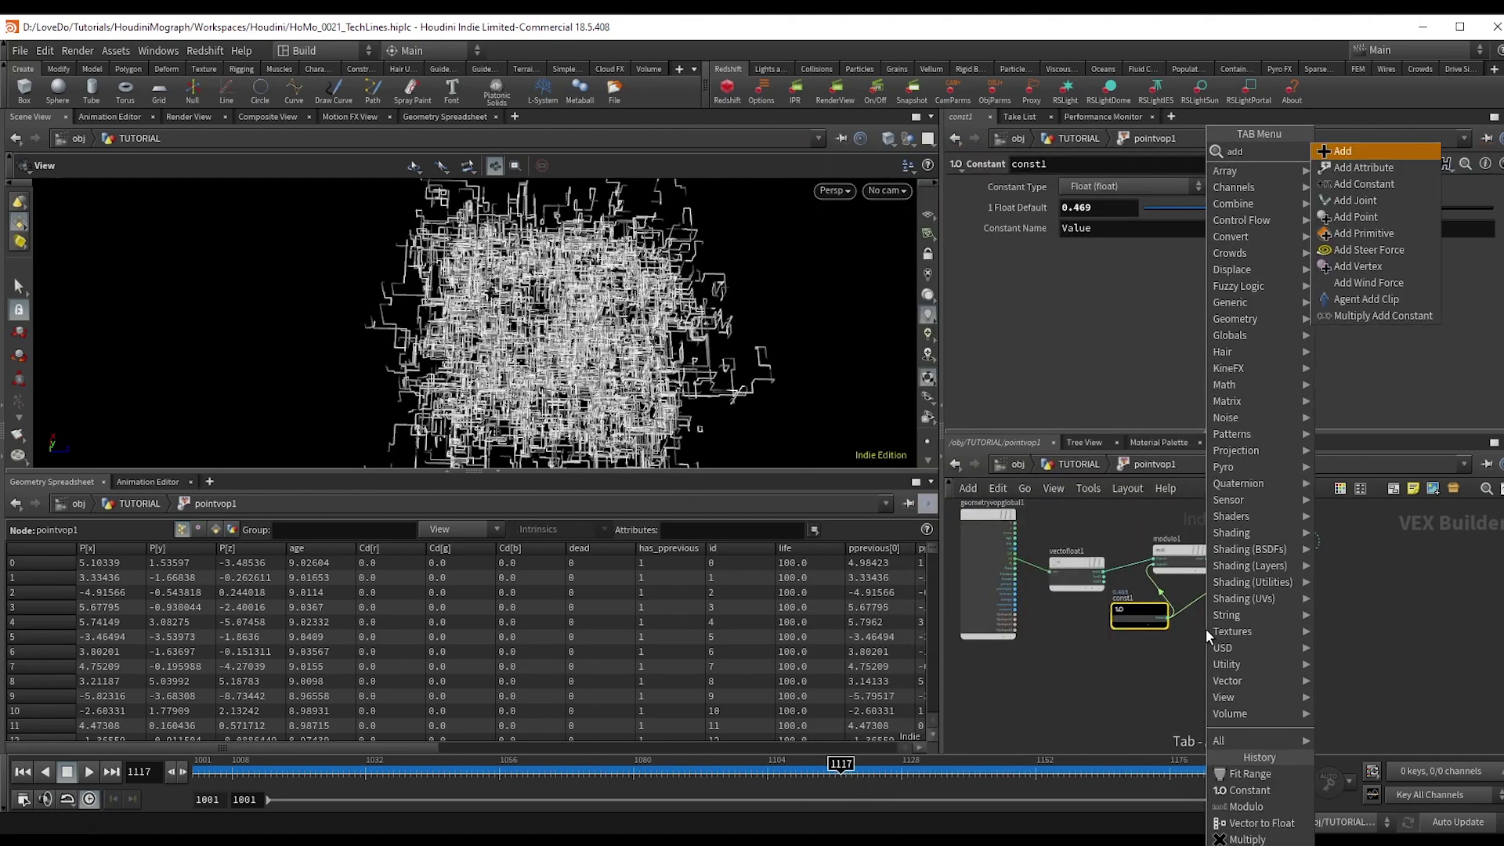
pyautogui.press('Return')
pyautogui.click(1128, 579)
pyautogui.scroll(2, 1130, 584)
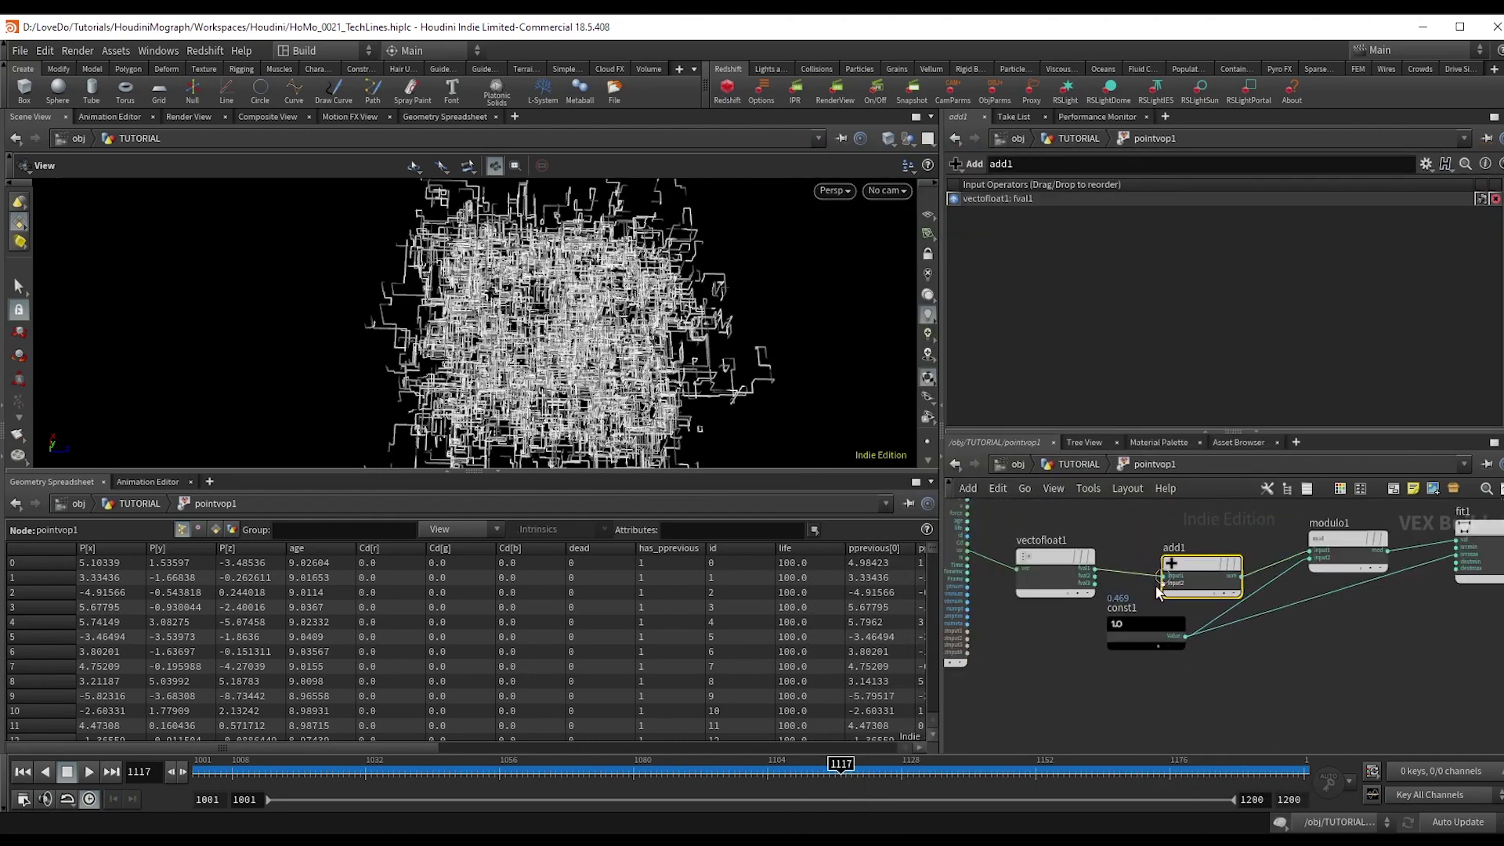
pyautogui.click(1161, 583)
pyautogui.click(967, 578)
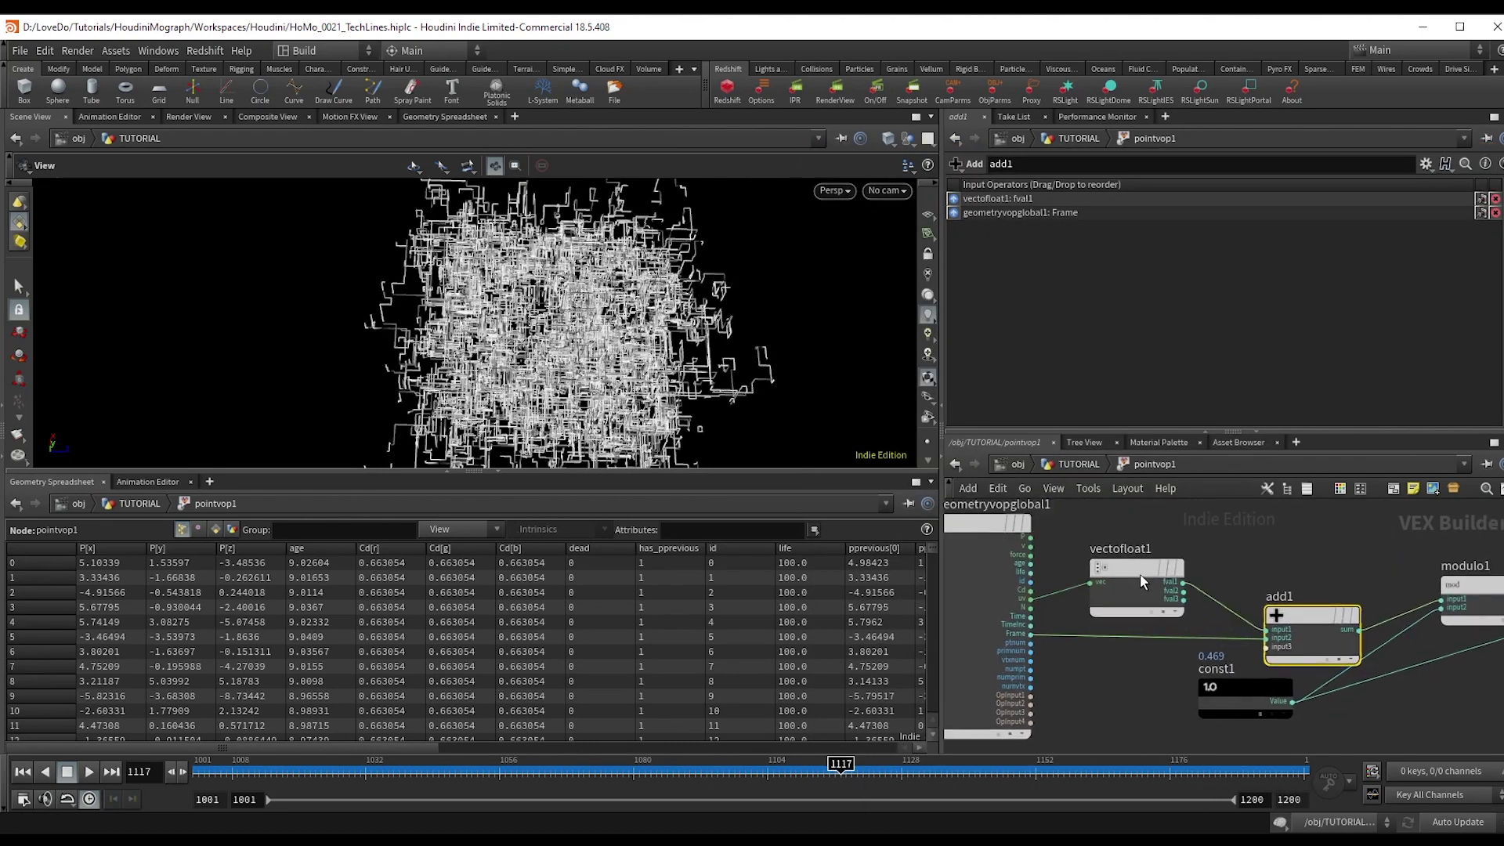
# Insert a Subtract Constant node on the wire from Frame to add1, subtracting 1000.
pyautogui.scroll(-4, 1174, 603)
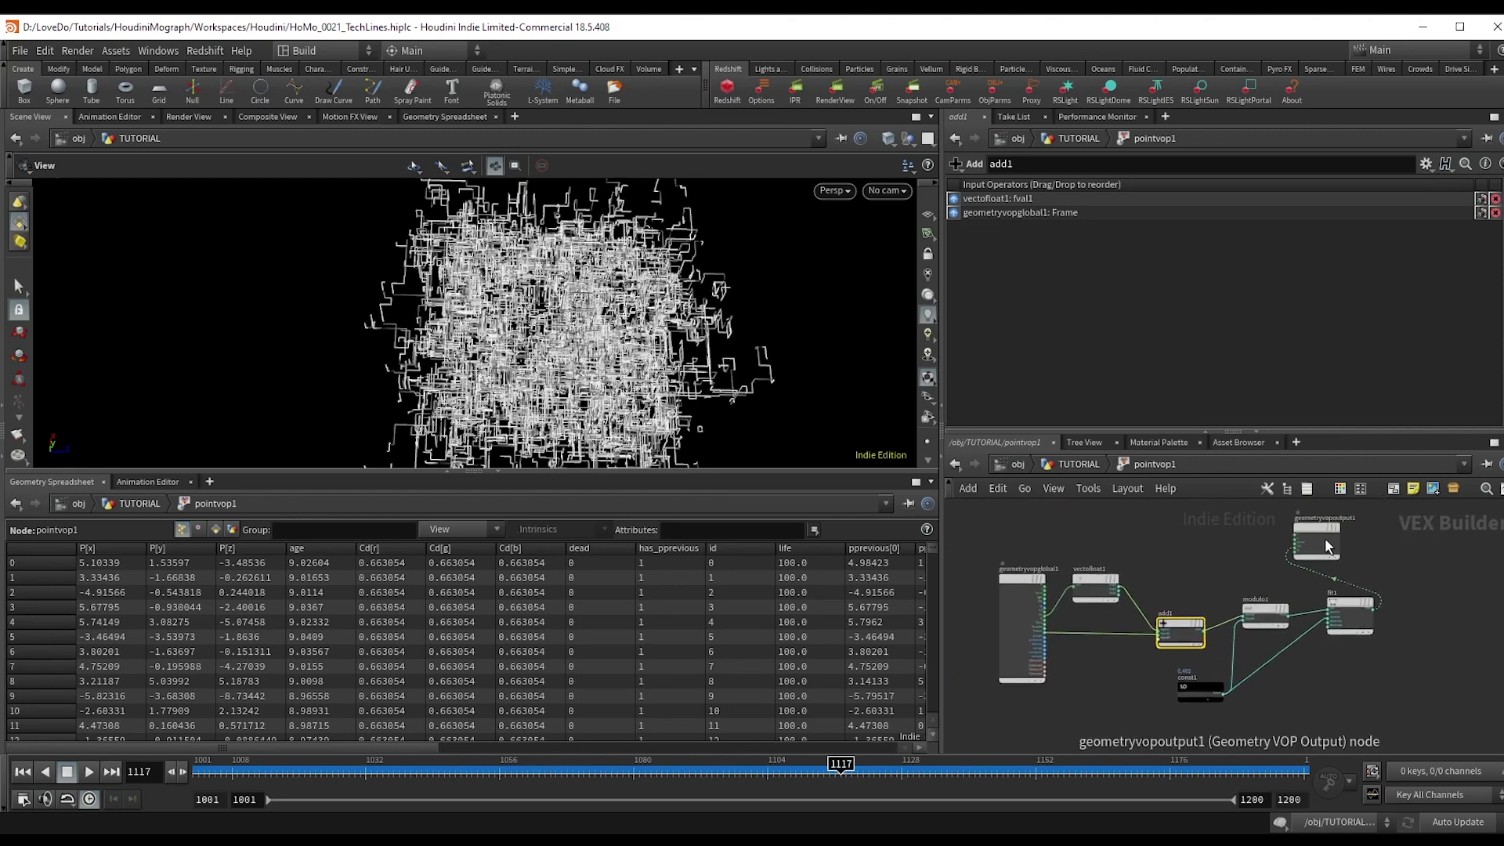
pyautogui.scroll(5, 1090, 642)
pyautogui.press('Tab')
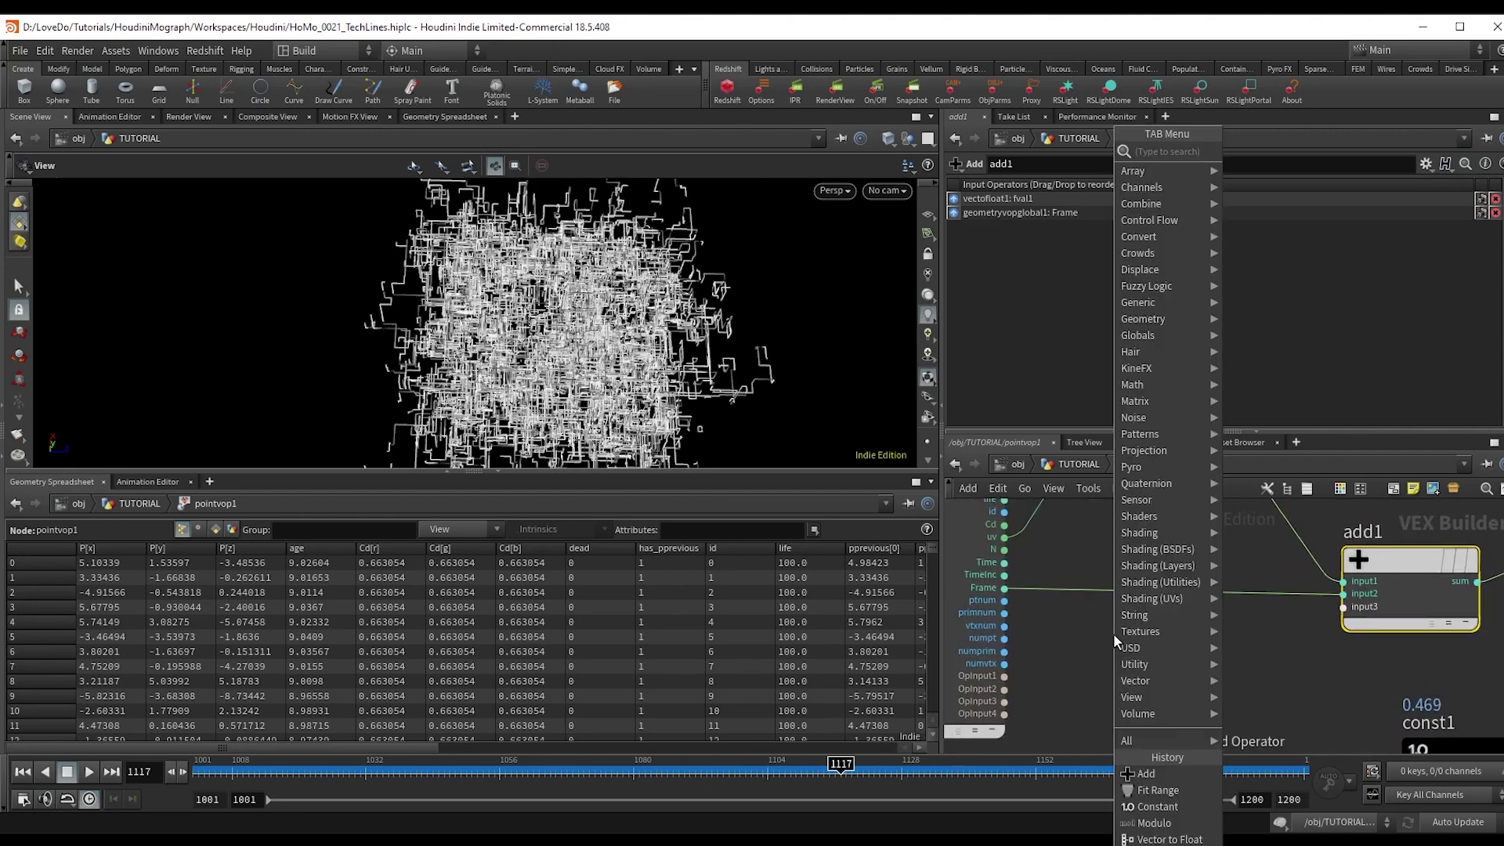
pyautogui.write('subtra')
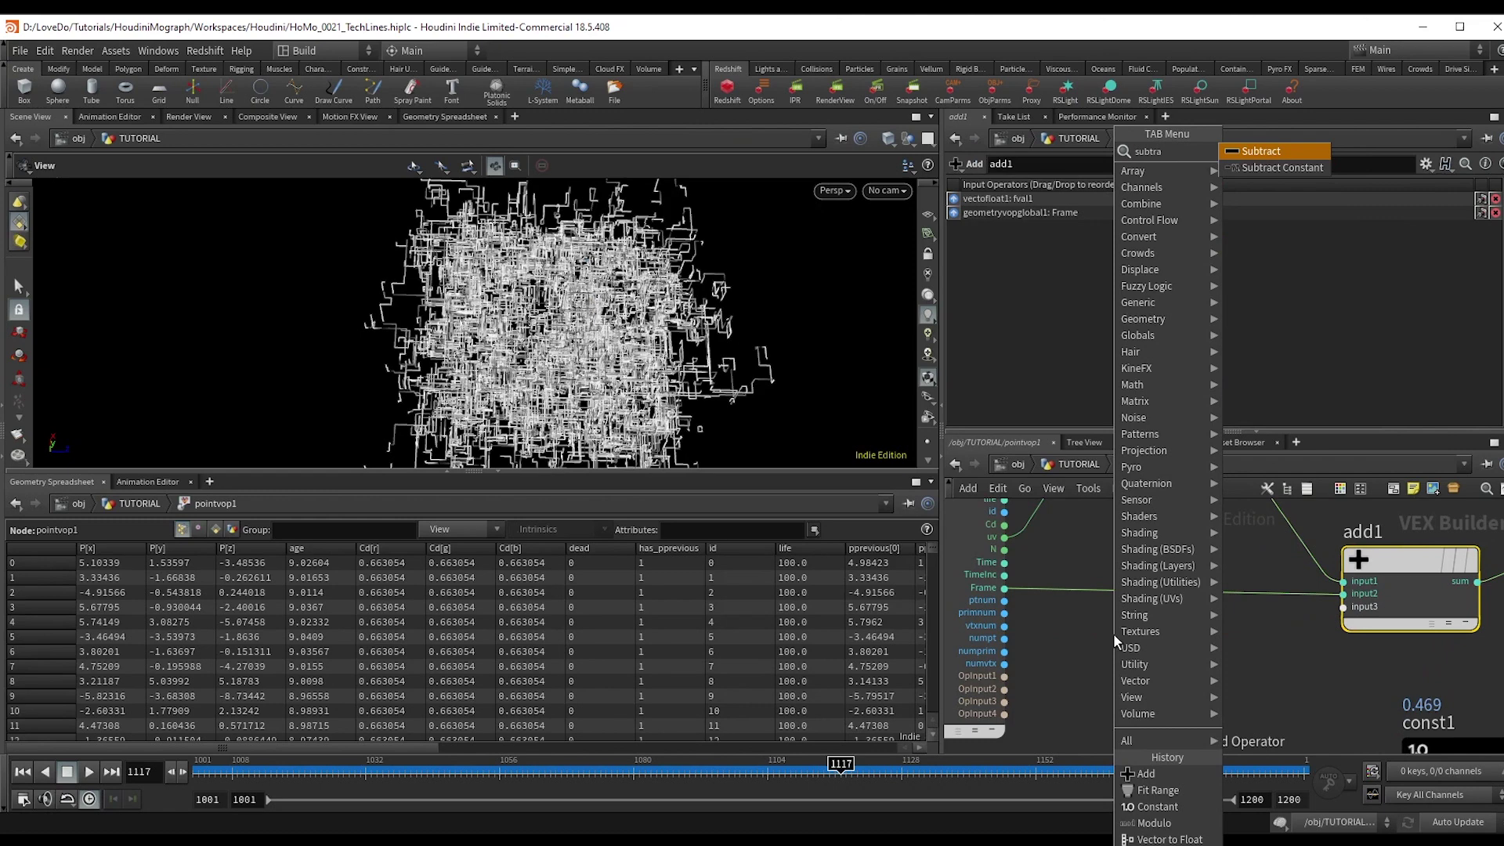
pyautogui.press('Down')
pyautogui.press('Return')
pyautogui.click(1118, 578)
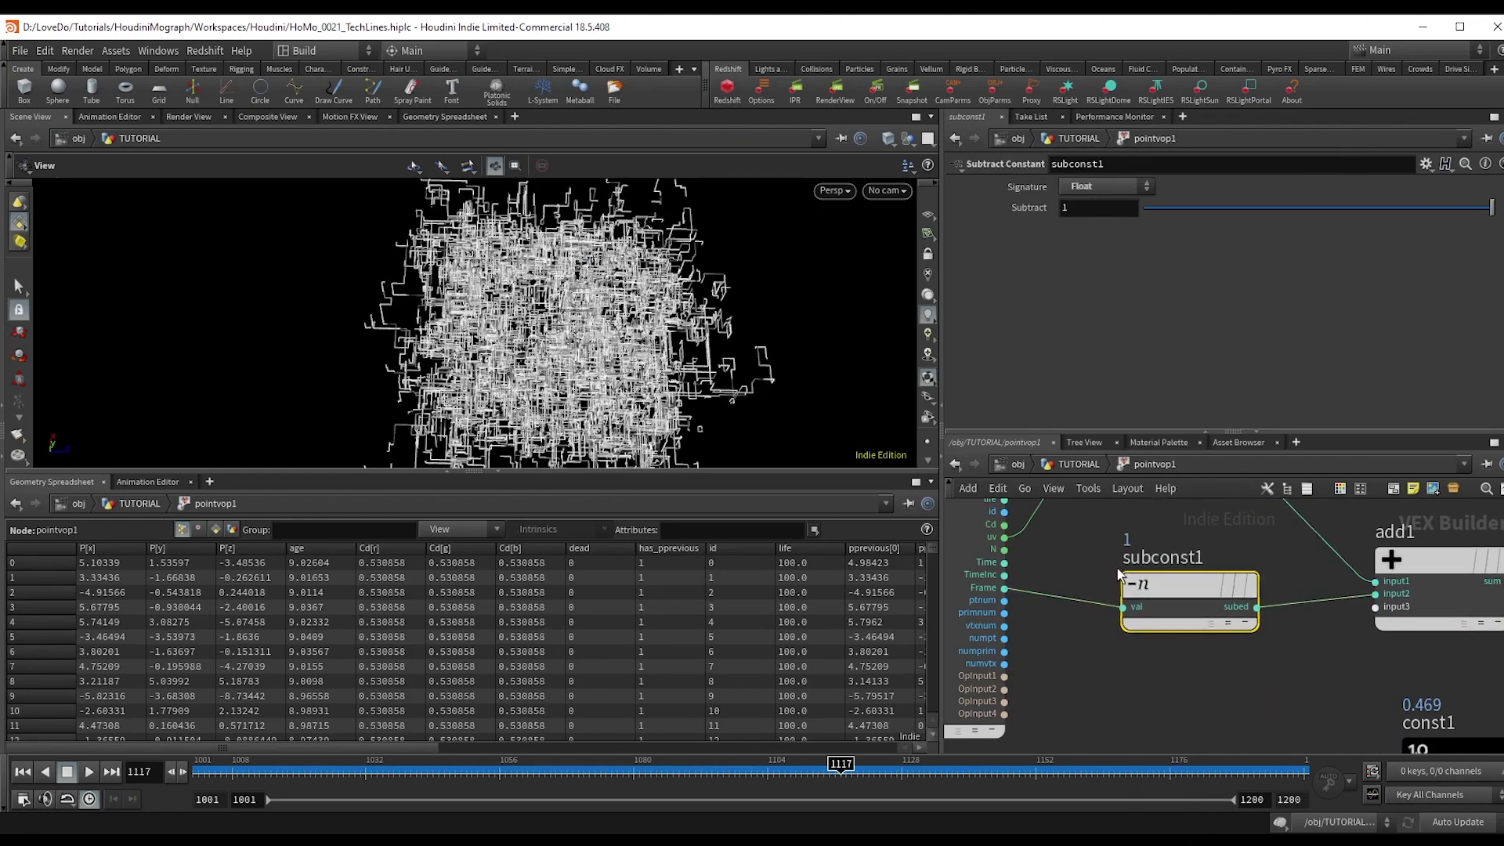
pyautogui.click(1119, 212)
pyautogui.write('1000')
pyautogui.press('Return')
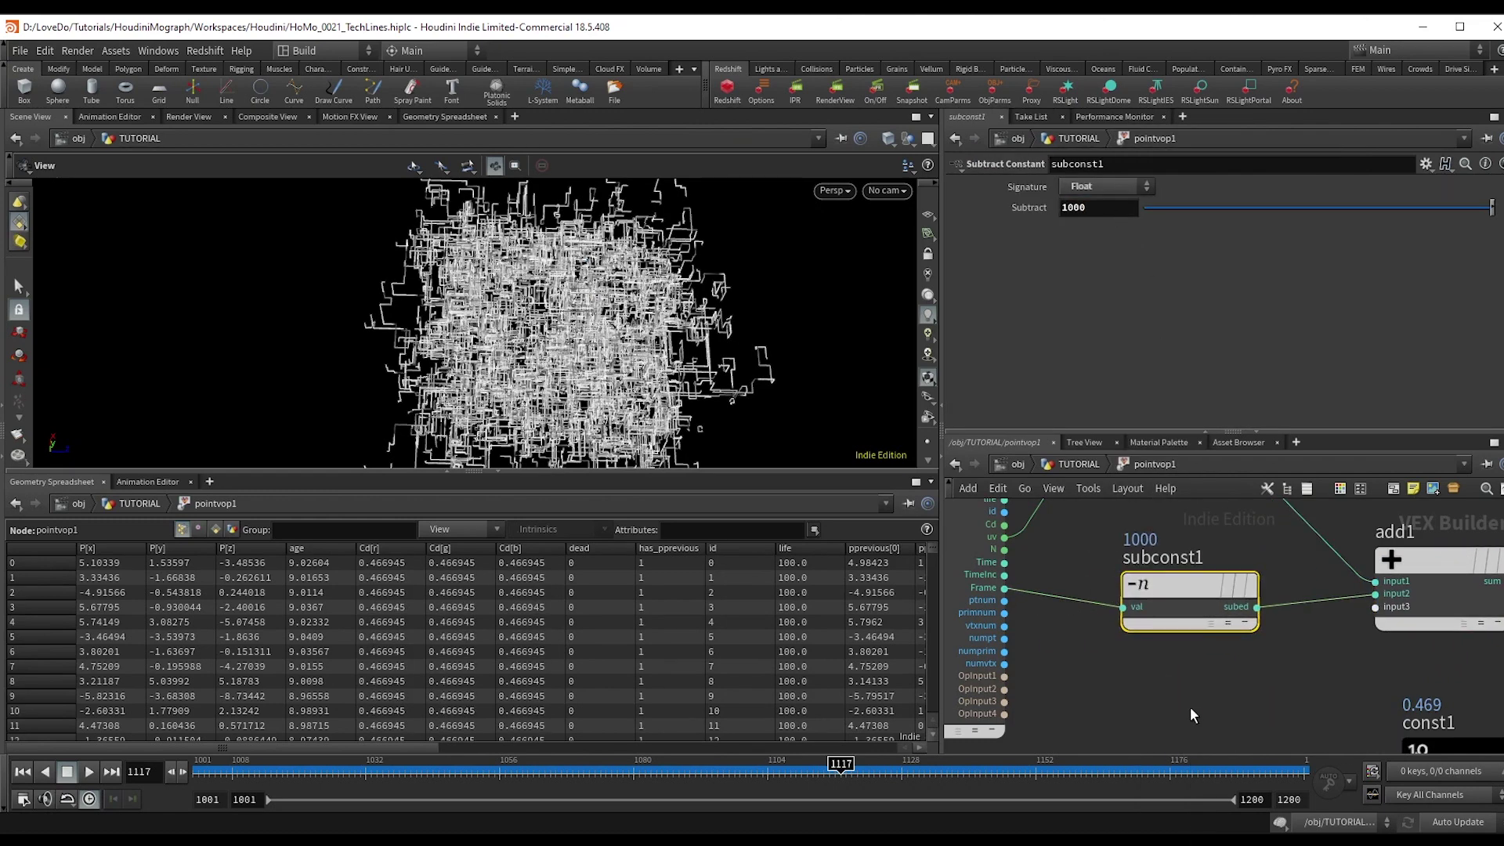
pyautogui.moveTo(1179, 597); pyautogui.dragTo(1147, 584)
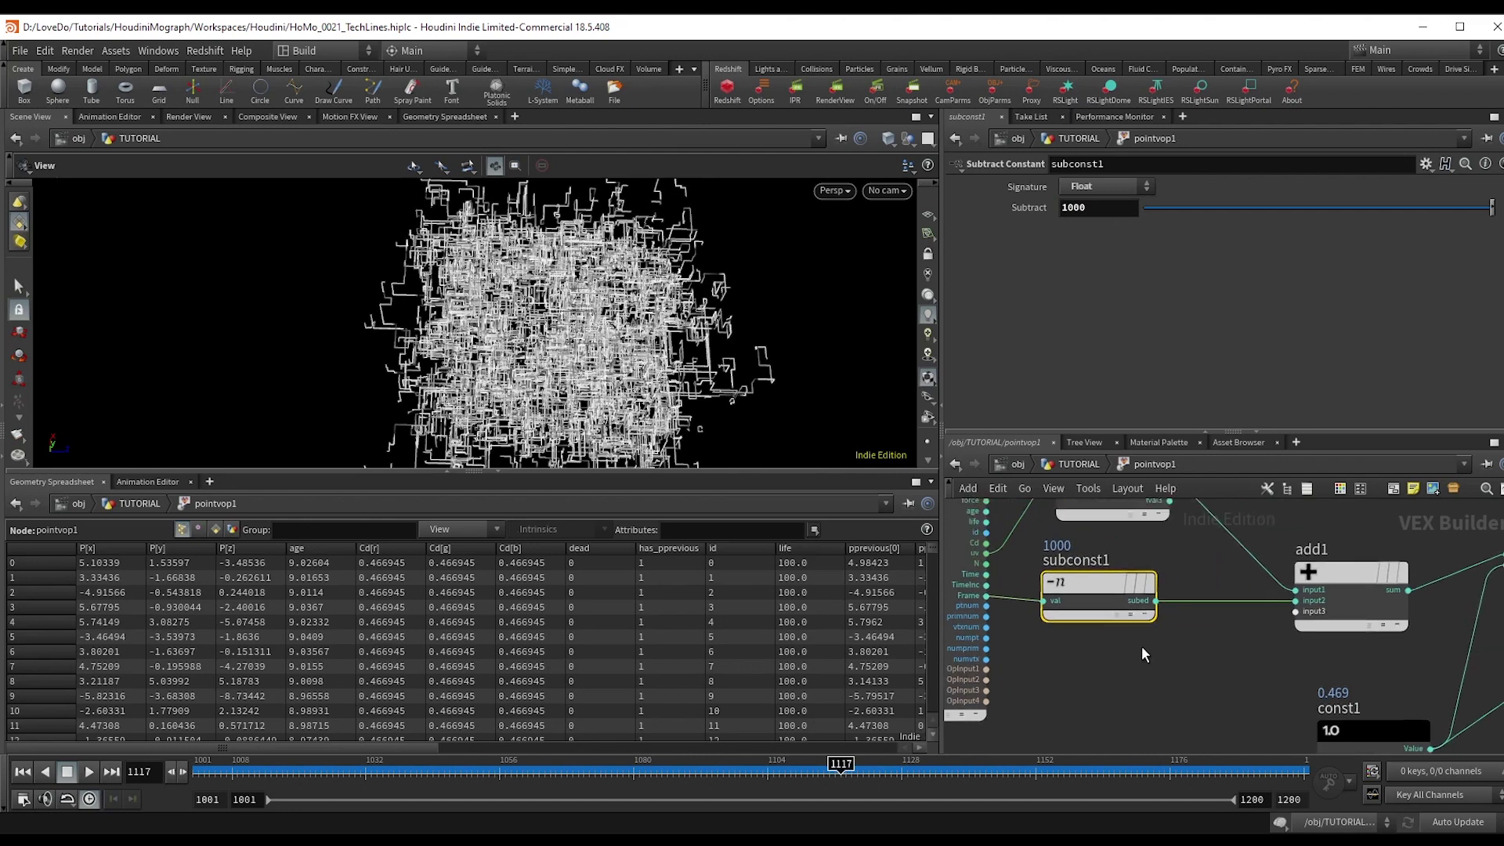
# Insert a Multiply Constant node between subconst1 and add1 with a multiplier of .00001.
pyautogui.press('Tab')
pyautogui.write('mulc')
pyautogui.press('Return')
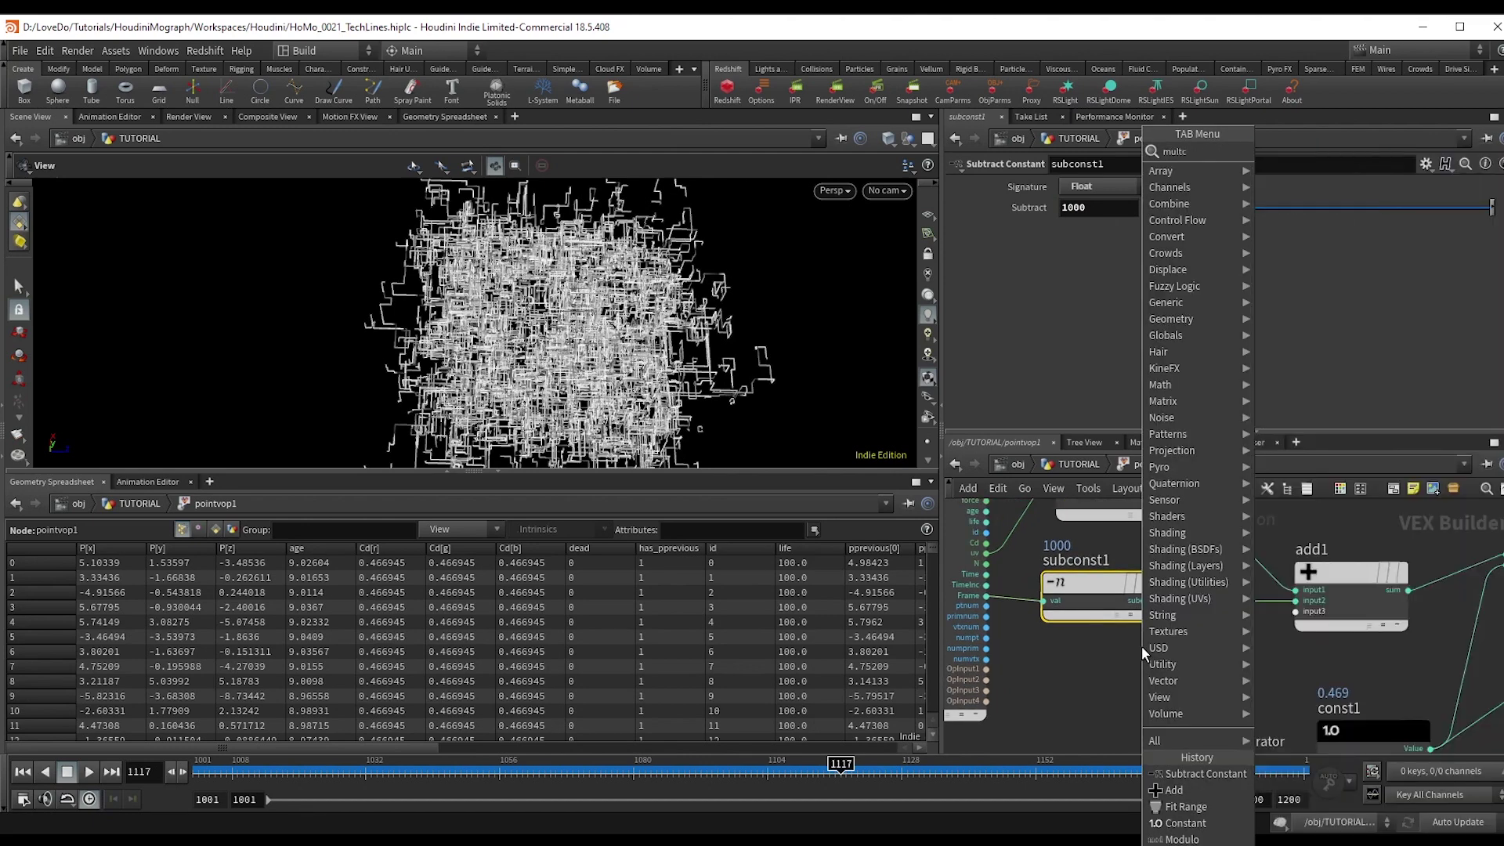
pyautogui.click(1306, 603)
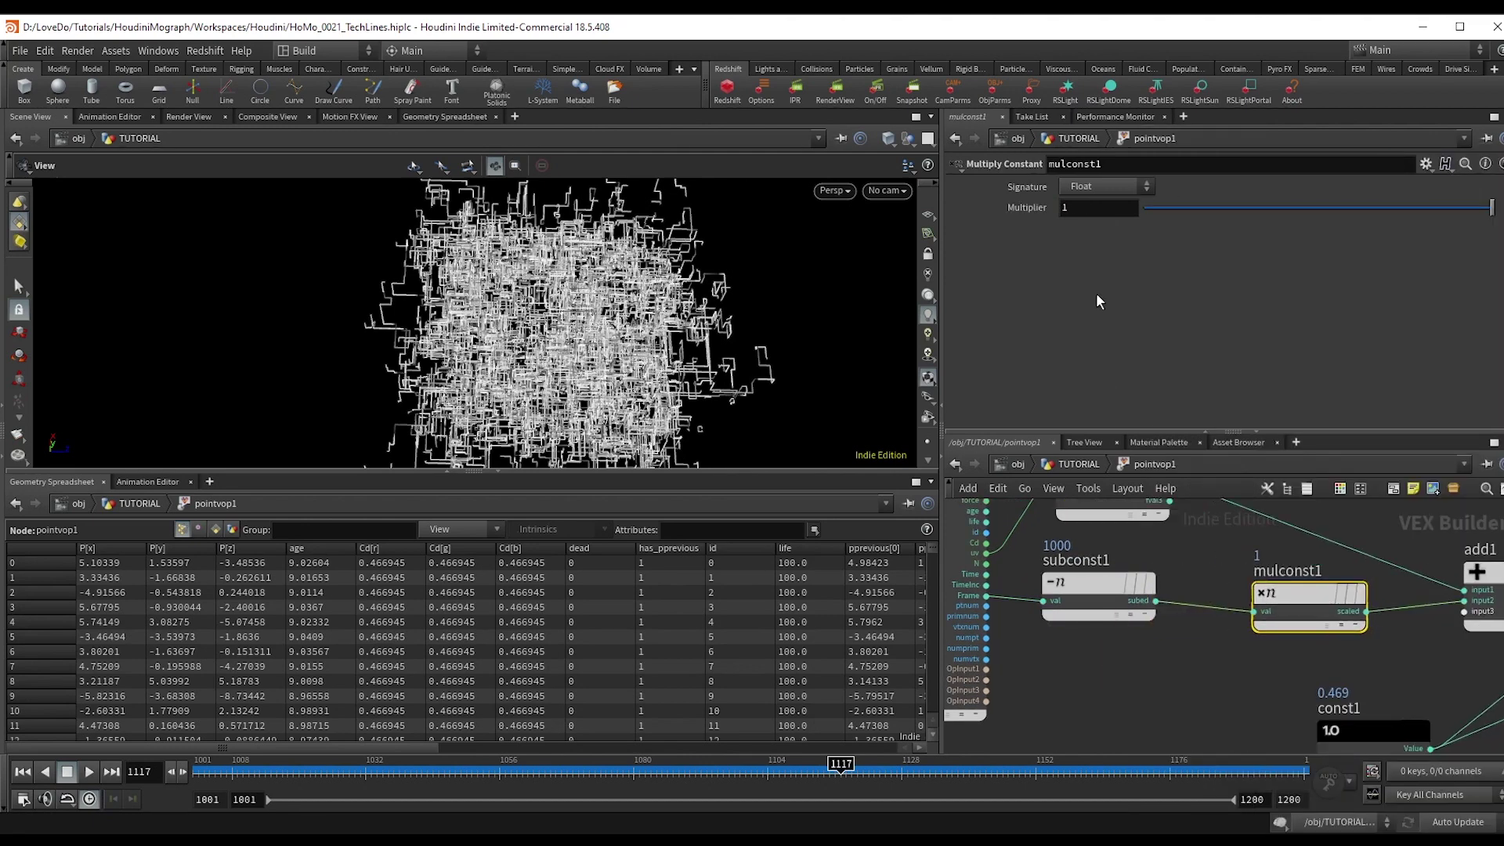
pyautogui.click(1096, 207)
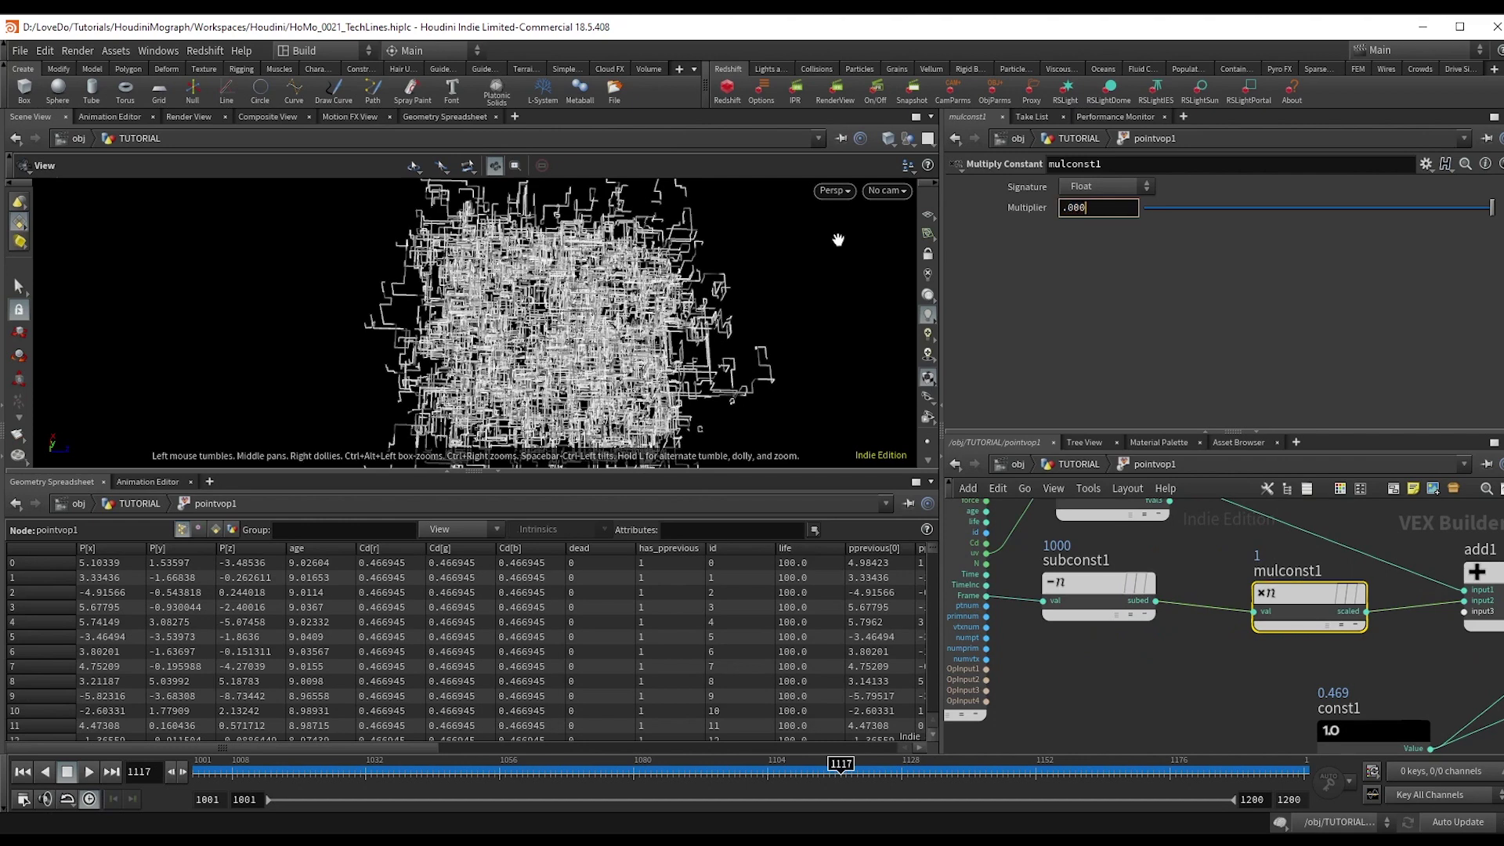
pyautogui.press('Return')
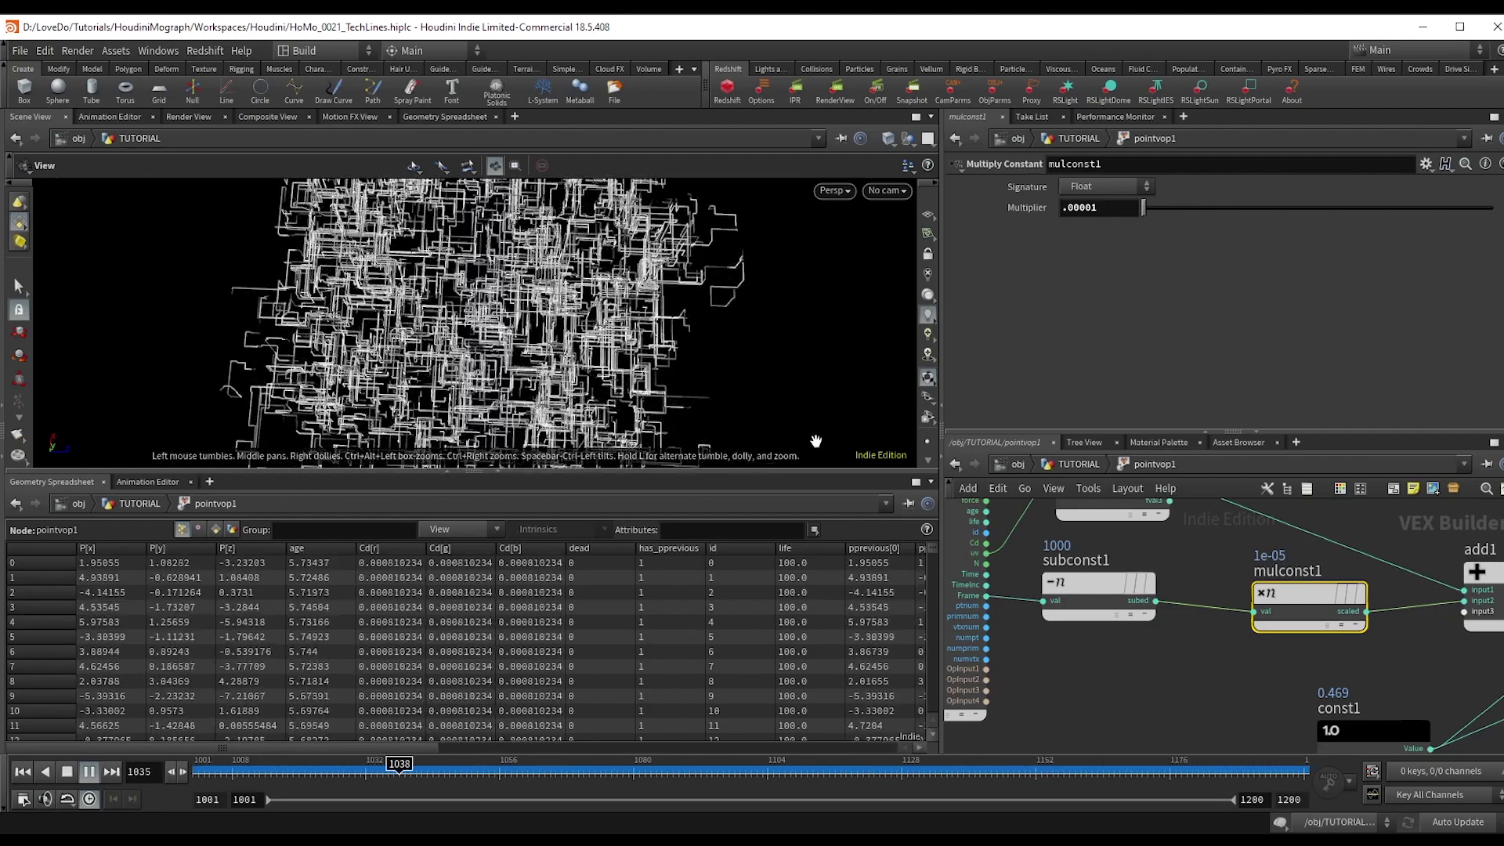
# Return to the TUTORIAL network and examine the playing line animation from another angle.
pyautogui.click(1079, 465)
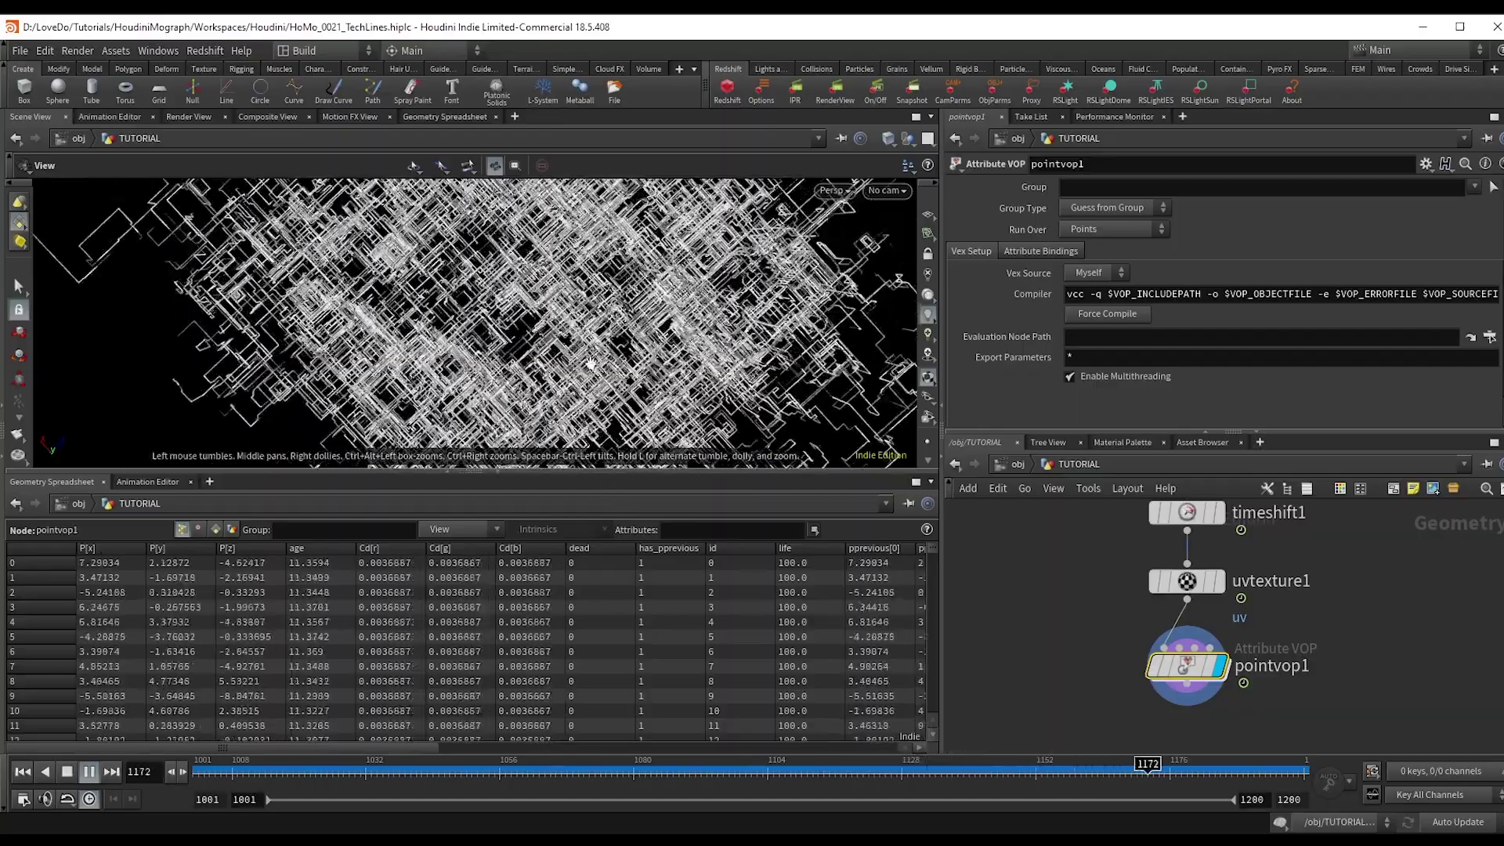
pyautogui.moveTo(590, 364); pyautogui.dragTo(390, 166)
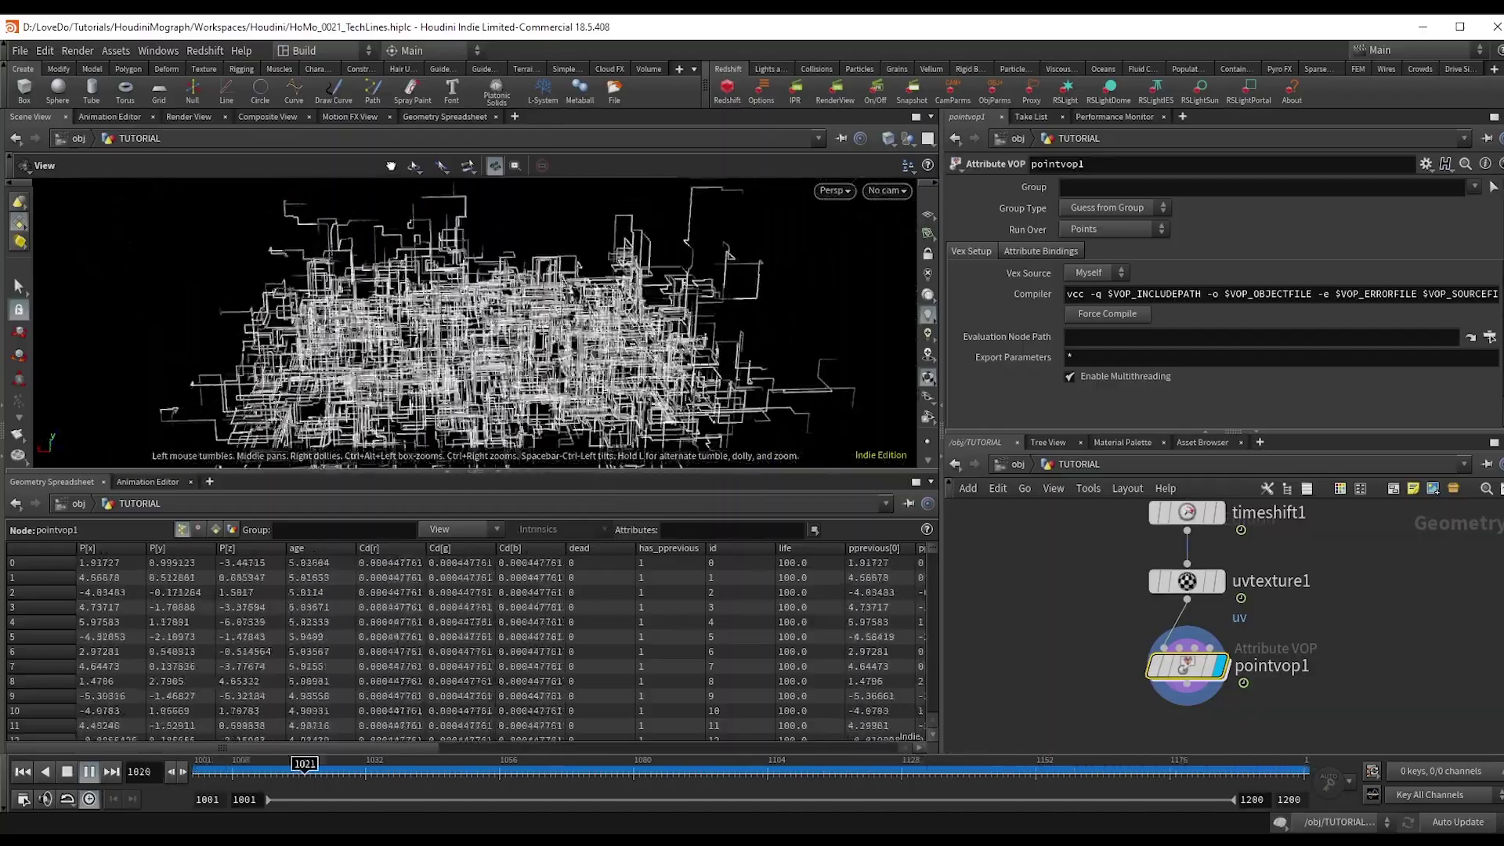